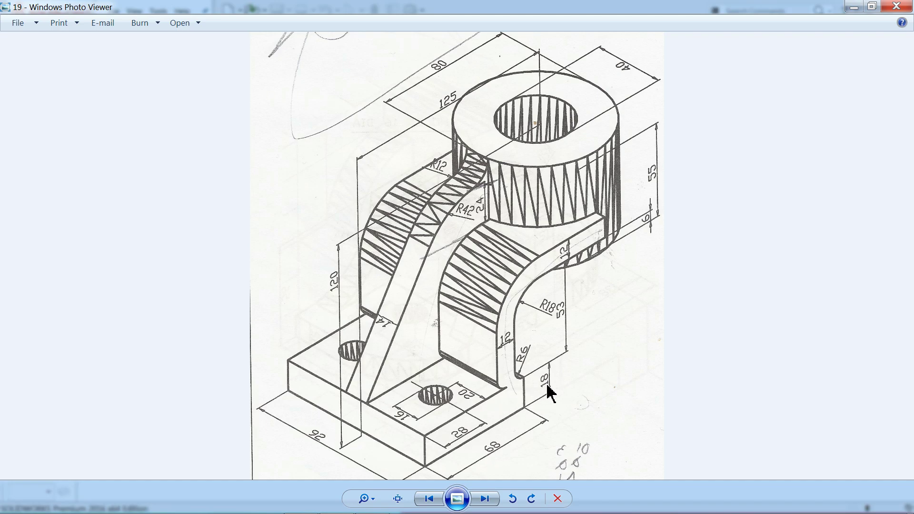
# - Create a new part document with a plain white scene background
pyautogui.click(855, 7)
pyautogui.click(112, 12)
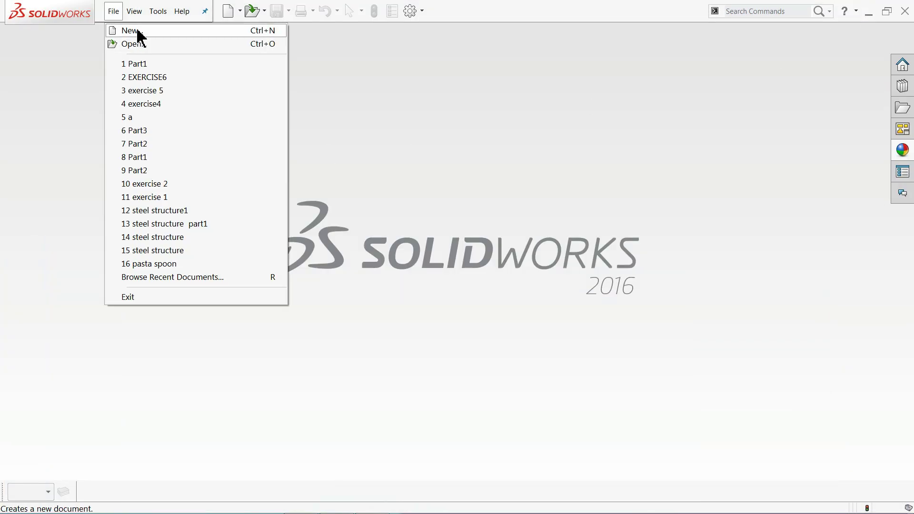
pyautogui.click(136, 32)
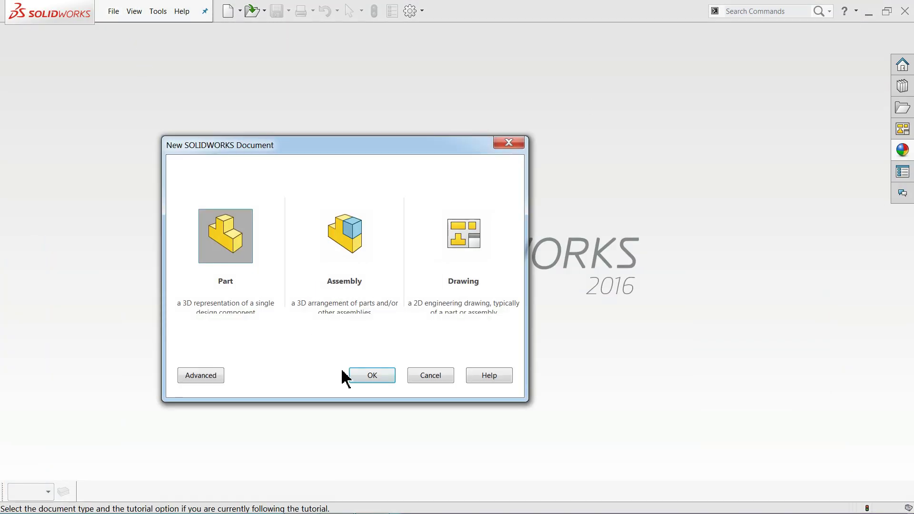
pyautogui.click(372, 375)
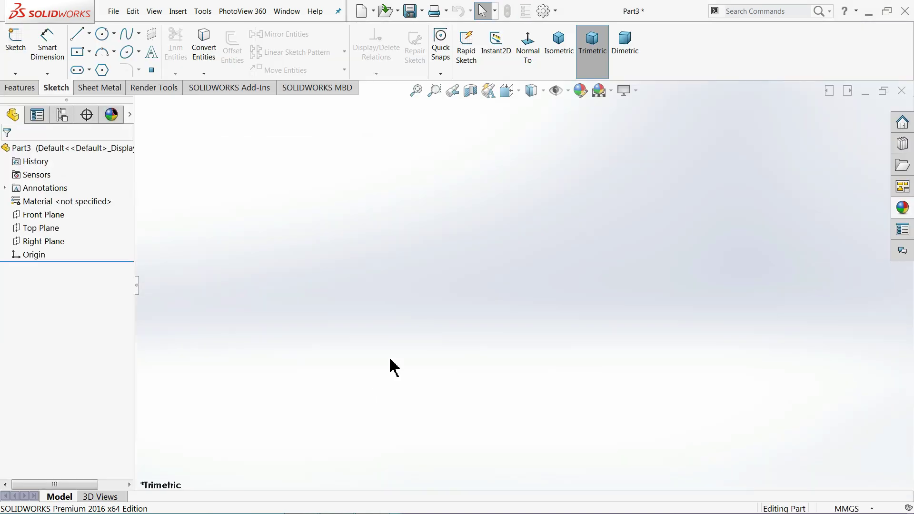
pyautogui.click(611, 90)
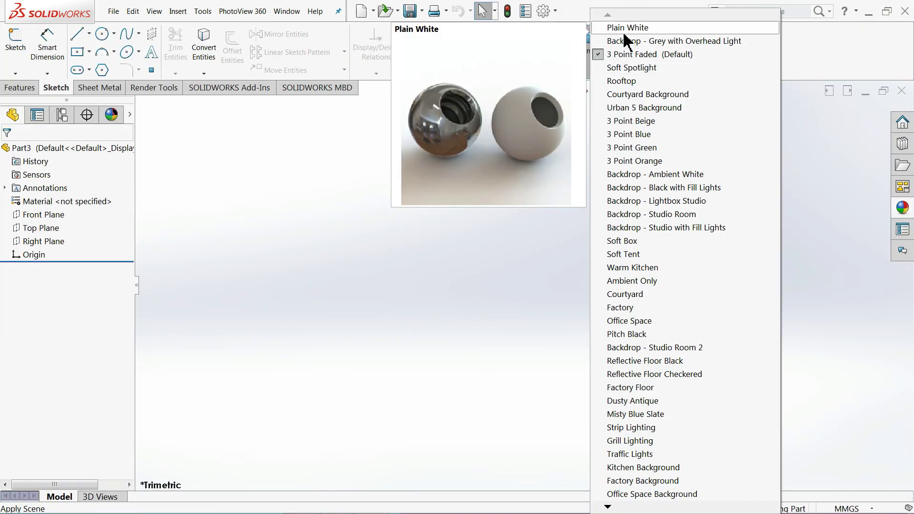
pyautogui.click(619, 27)
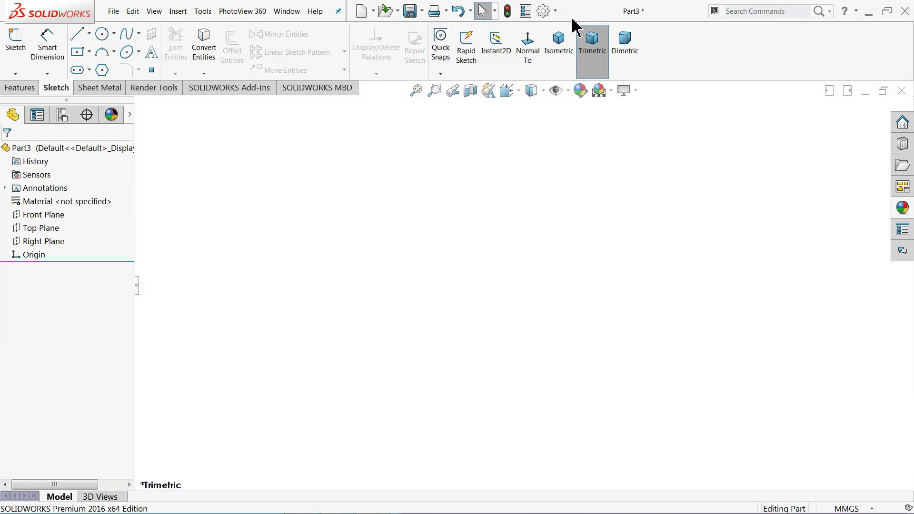
# - Raise shaded and wireframe image quality to high, then start a sketch on the Top Plane
pyautogui.click(546, 15)
pyautogui.click(261, 71)
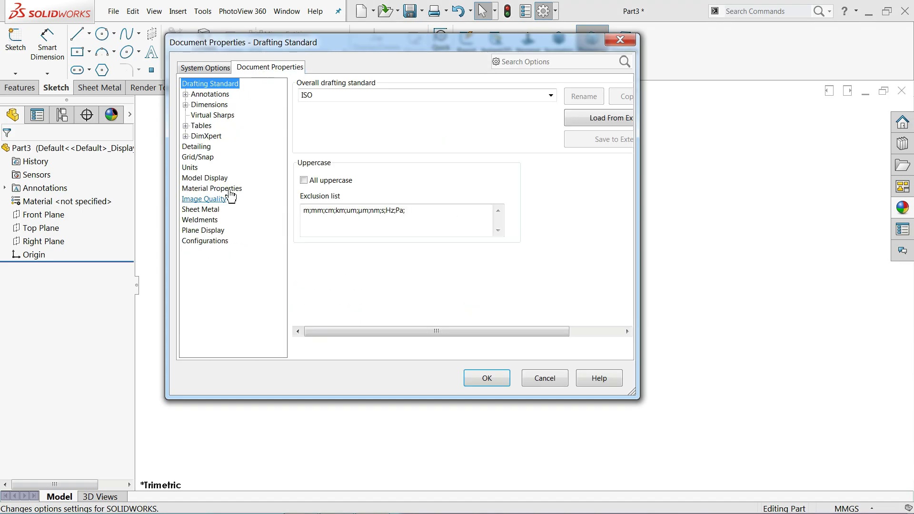
pyautogui.click(211, 199)
pyautogui.moveTo(406, 112); pyautogui.dragTo(529, 126)
pyautogui.moveTo(424, 260); pyautogui.dragTo(543, 271)
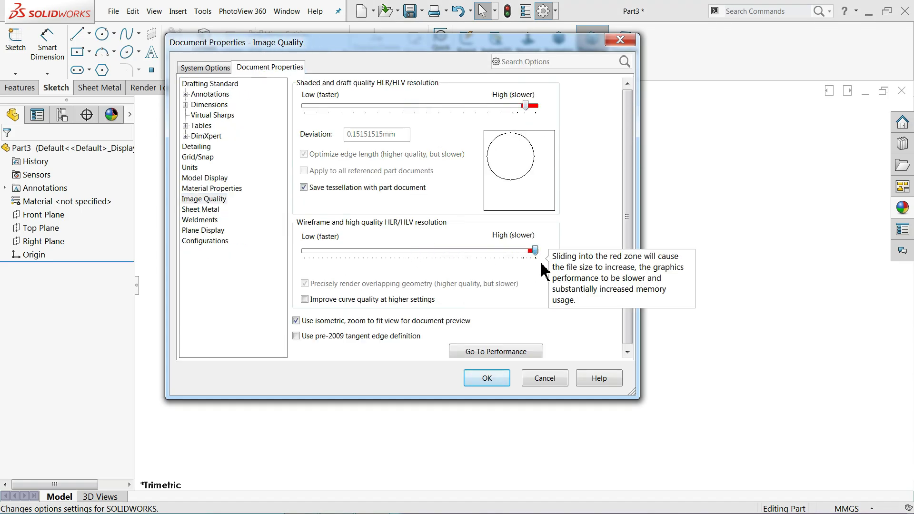
pyautogui.click(486, 380)
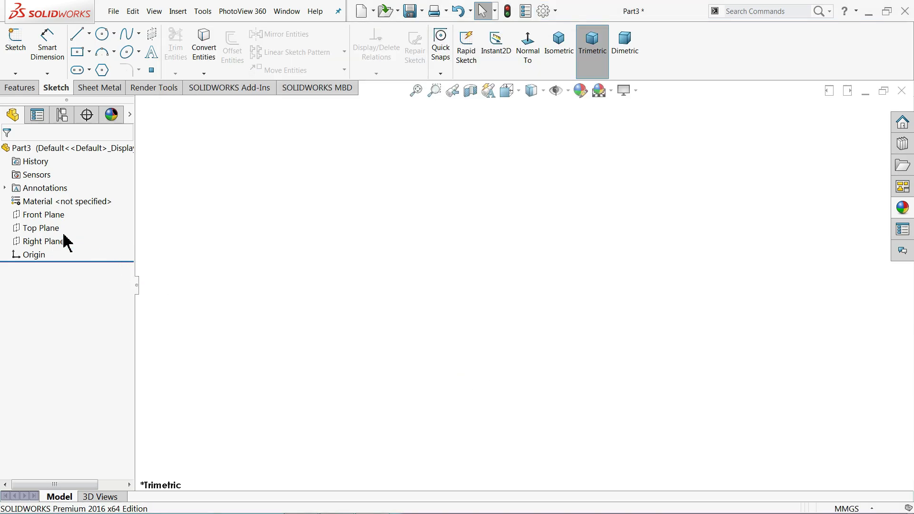
pyautogui.click(41, 230)
pyautogui.click(45, 219)
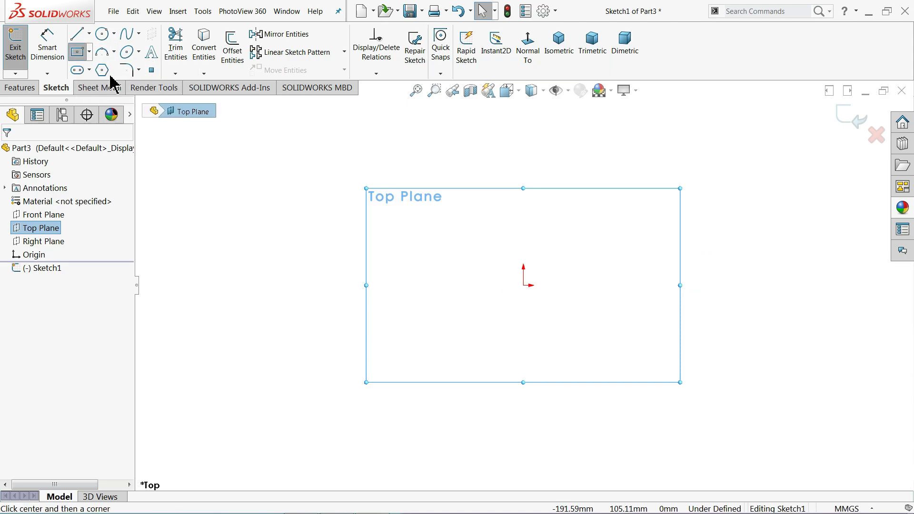
# - Draw a center rectangle anchored at the origin
pyautogui.click(78, 52)
pyautogui.click(523, 284)
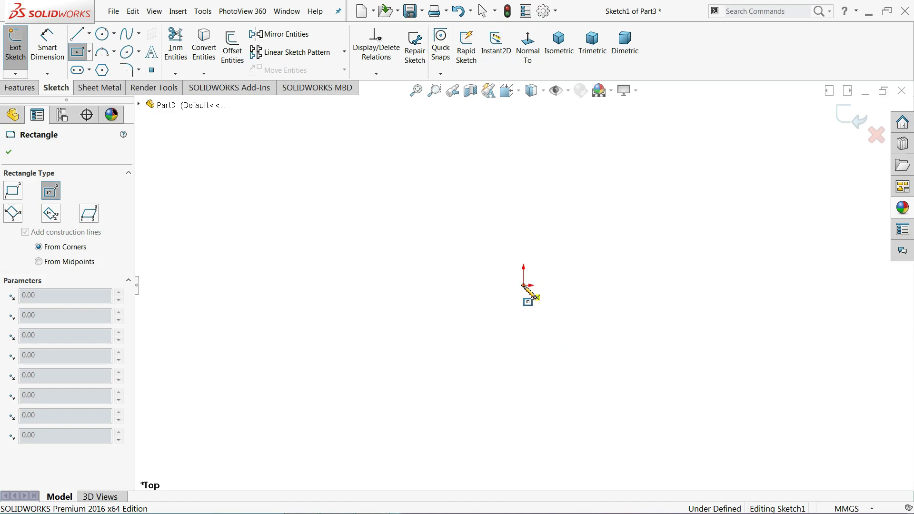
pyautogui.click(302, 161)
pyautogui.rightClick(220, 151)
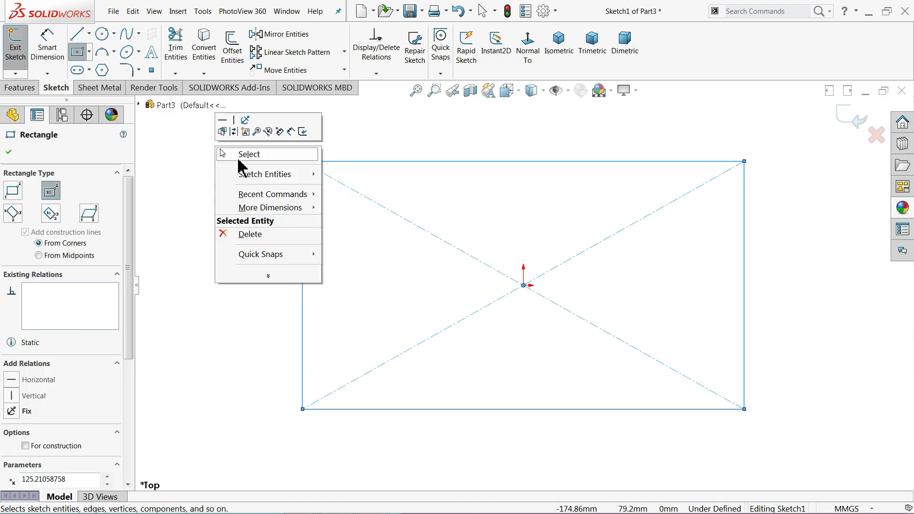
pyautogui.click(252, 154)
# - Dimension the rectangle 92 mm wide and 68 mm tall, then exit the sketch
pyautogui.click(47, 46)
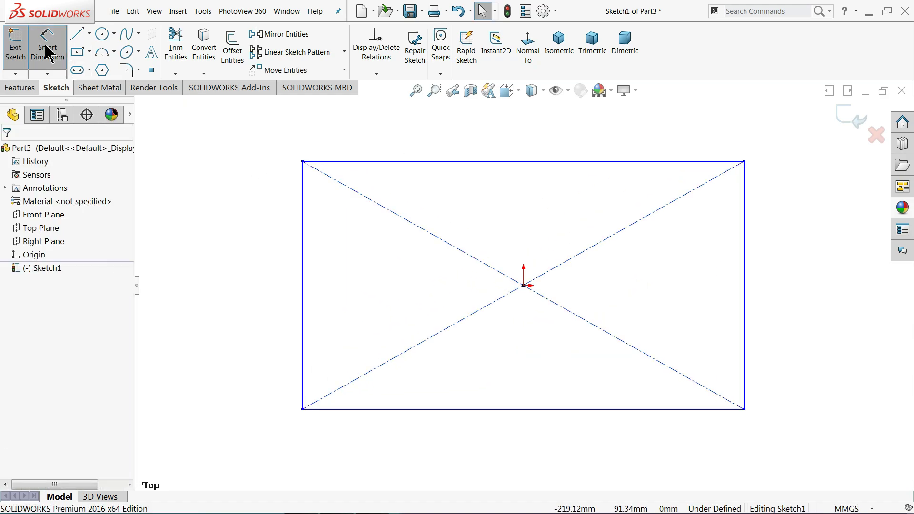
pyautogui.click(459, 163)
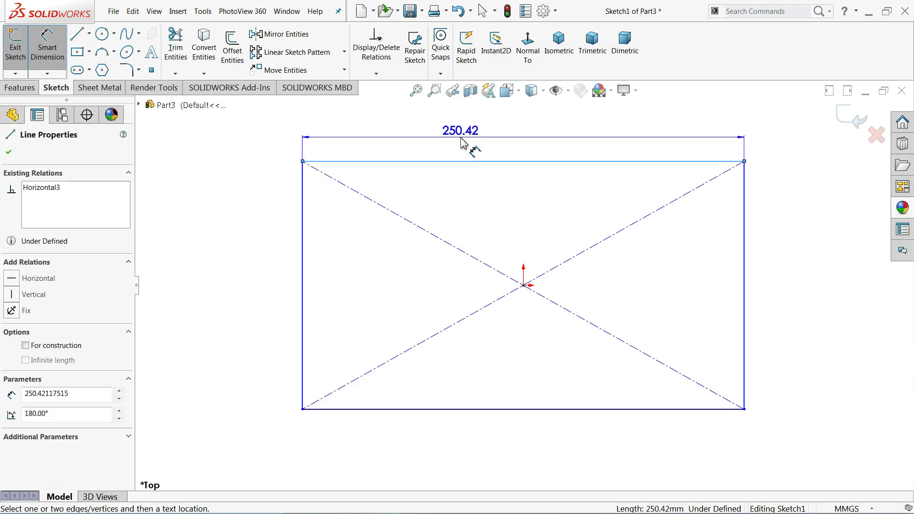
pyautogui.click(460, 140)
pyautogui.write('92')
pyautogui.press('Return')
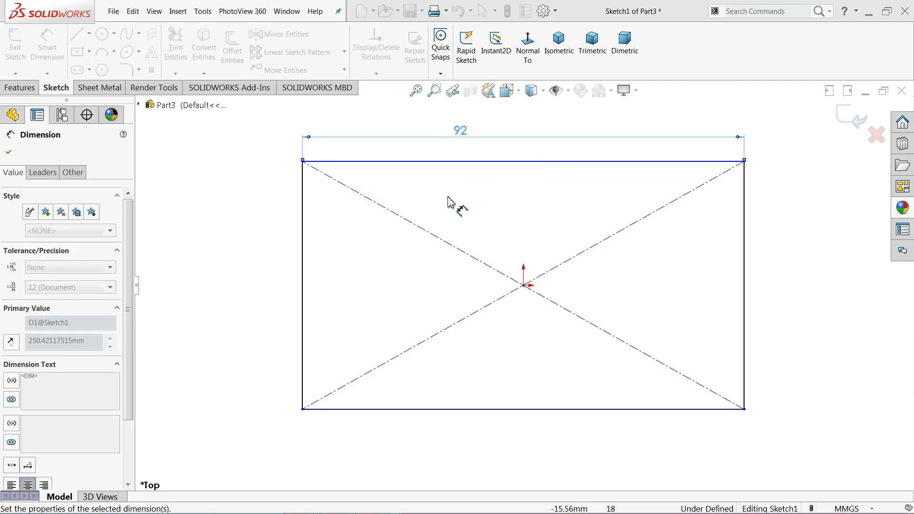
pyautogui.click(744, 290)
pyautogui.press('Escape')
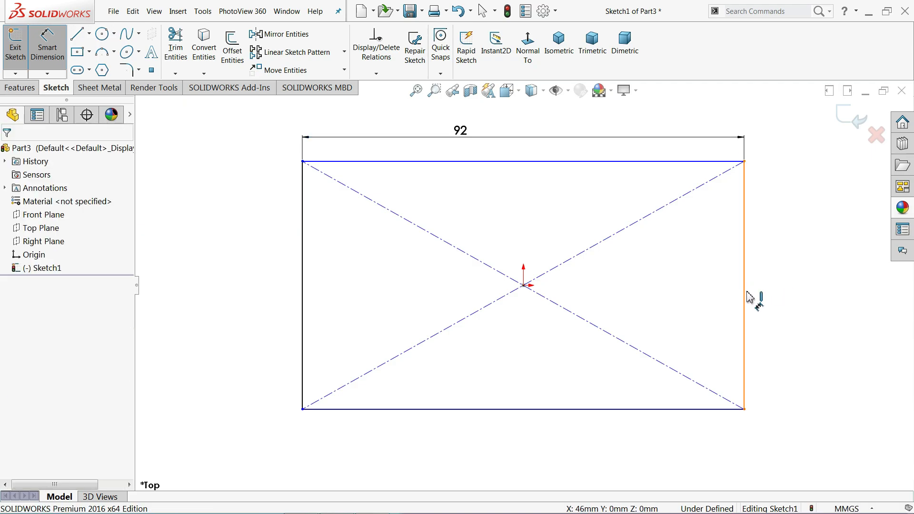
pyautogui.click(745, 302)
pyautogui.click(788, 284)
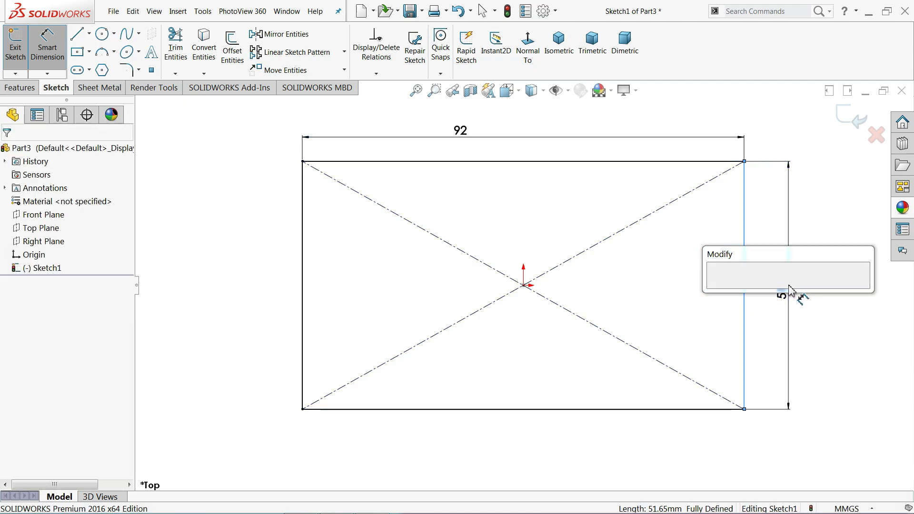
pyautogui.write('68')
pyautogui.press('Return')
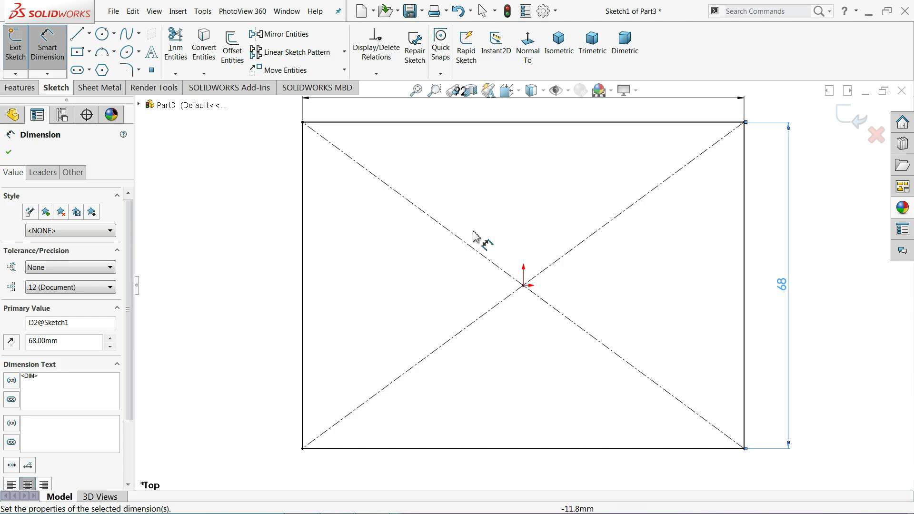
pyautogui.click(850, 121)
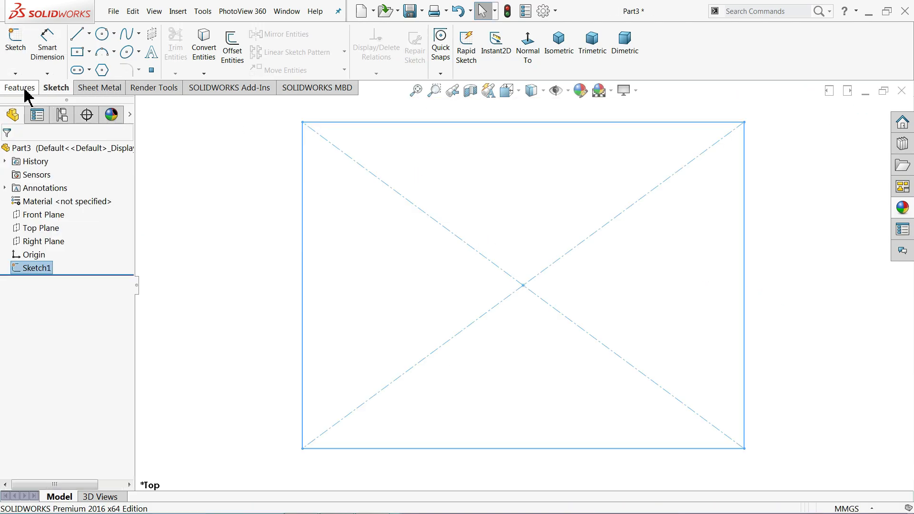
# - Extrude Sketch1 upward as a Blind 18 mm Boss-Extrude1
pyautogui.click(23, 88)
pyautogui.click(21, 54)
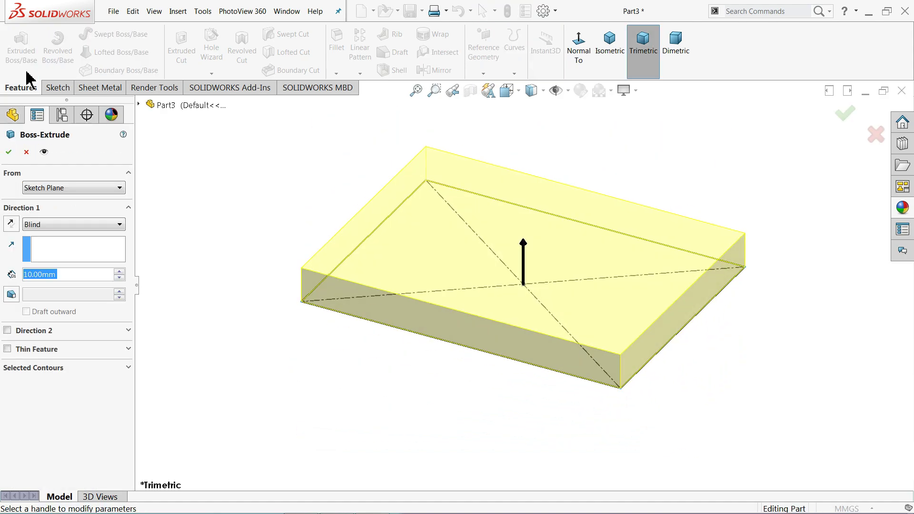
pyautogui.click(36, 226)
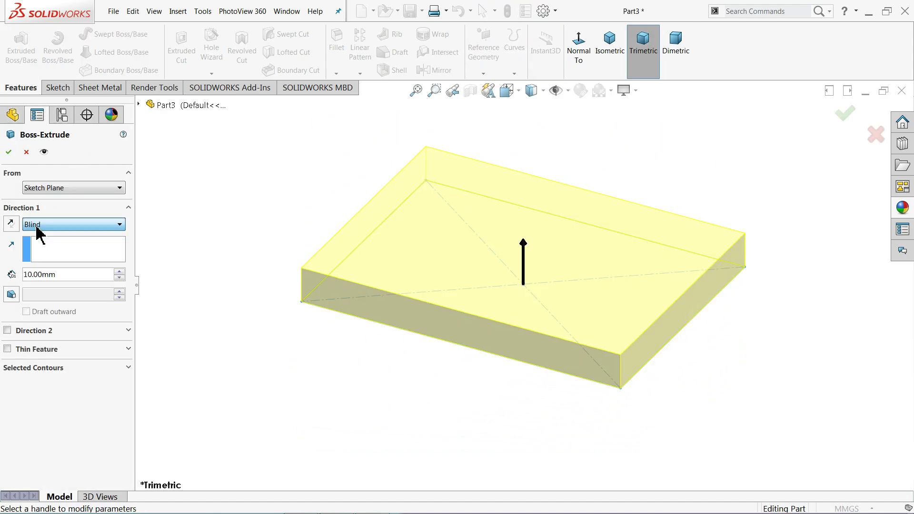
pyautogui.moveTo(66, 274); pyautogui.dragTo(4, 274)
pyautogui.write('18')
pyautogui.press('Return')
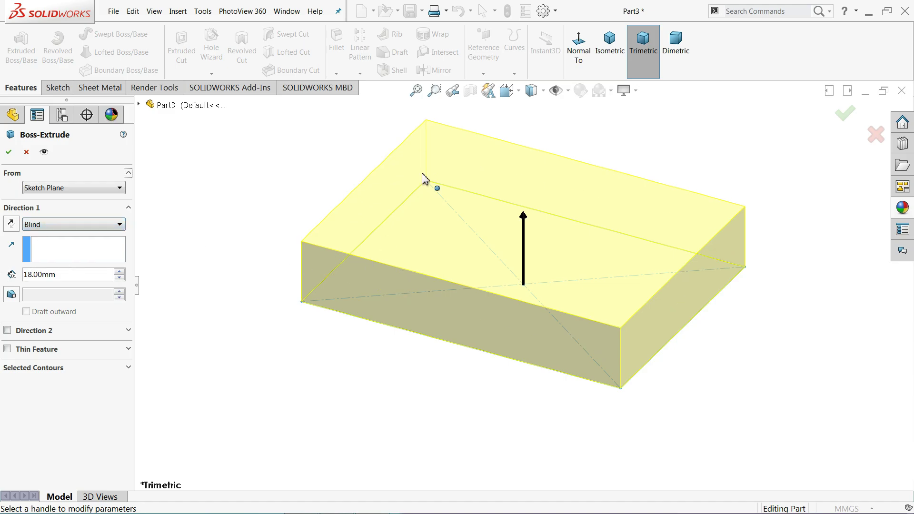
pyautogui.click(11, 224)
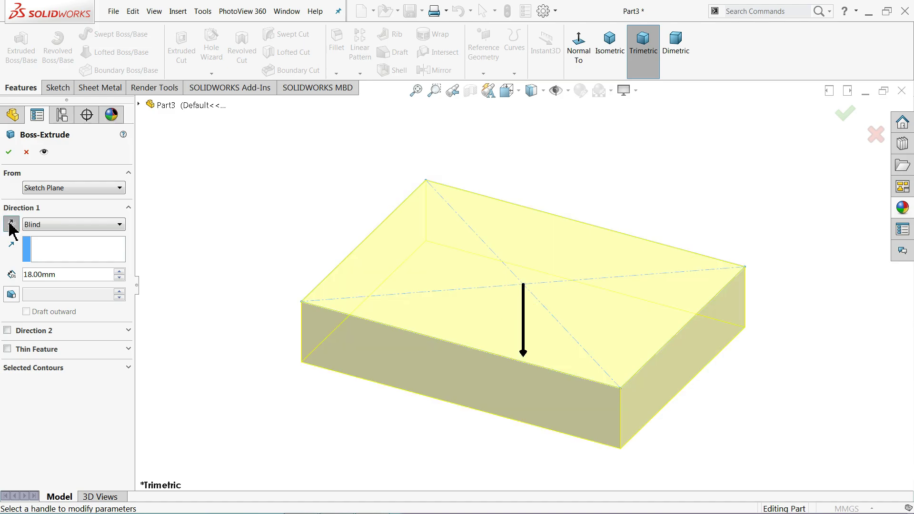
pyautogui.click(11, 225)
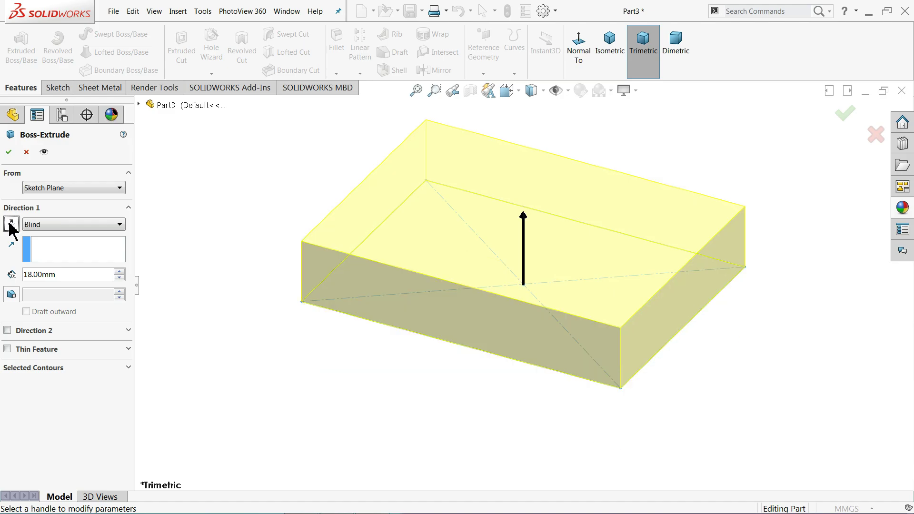
pyautogui.click(10, 152)
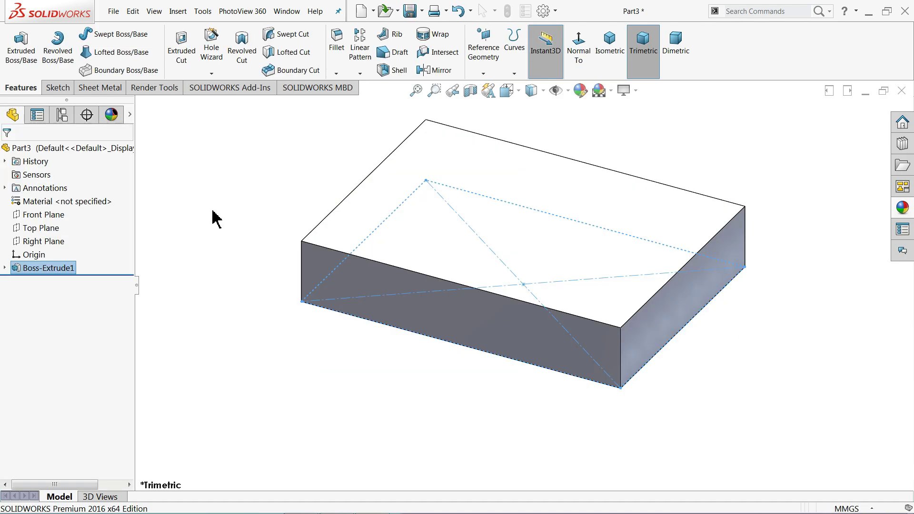
pyautogui.scroll(2, 247, 266)
pyautogui.click(261, 223)
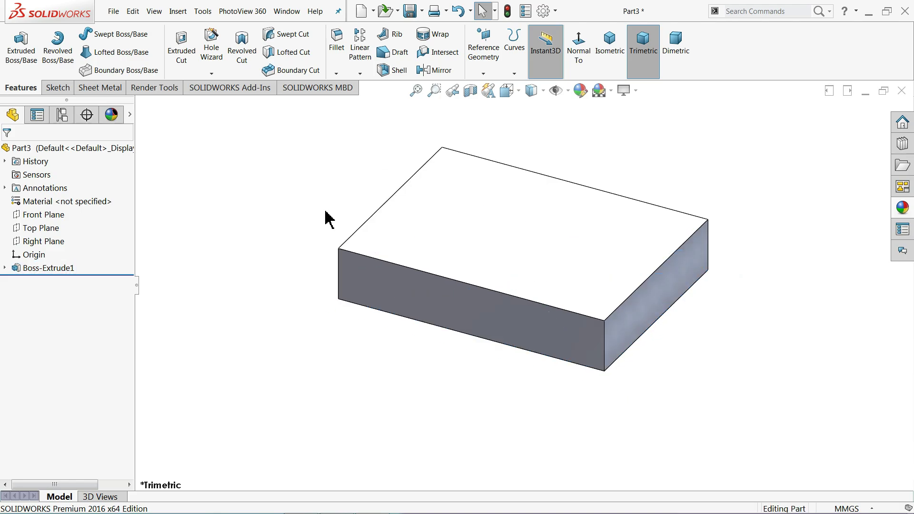
pyautogui.click(60, 150)
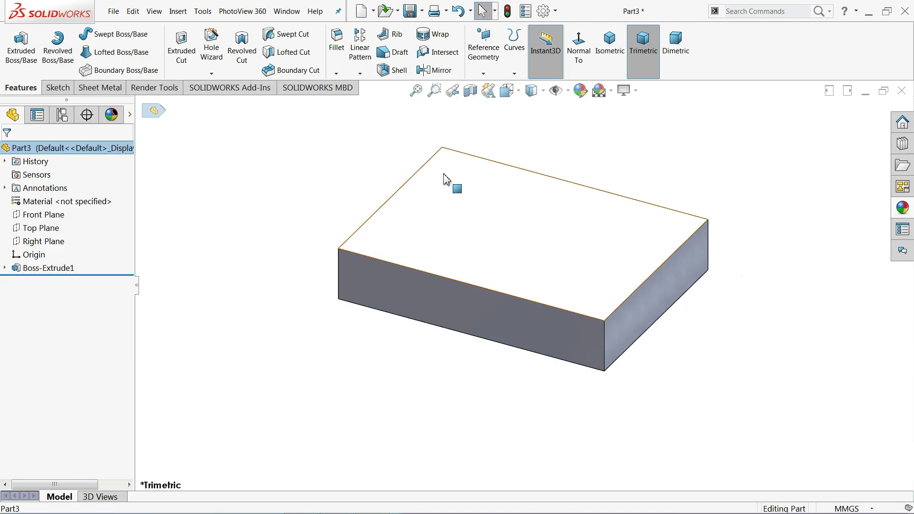
# - Apply the Metal > Steel brushed steel appearance to the block
pyautogui.click(904, 208)
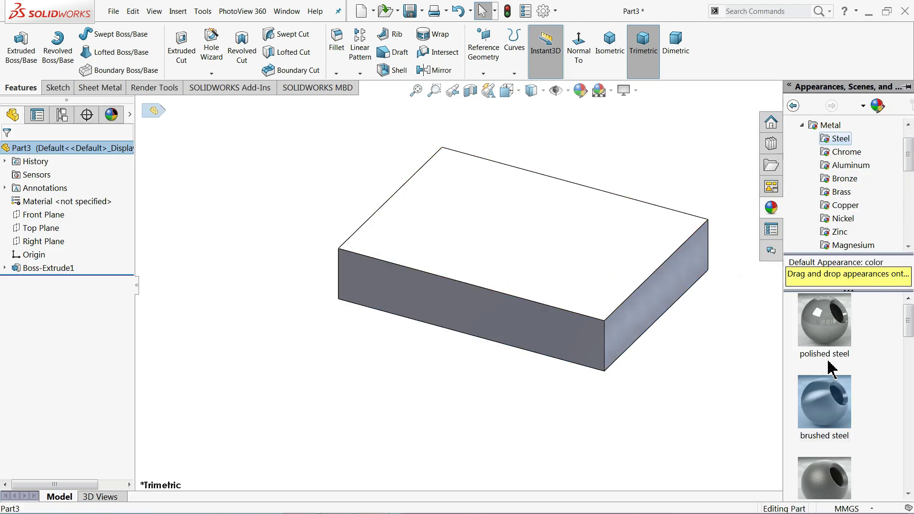
pyautogui.doubleClick(828, 421)
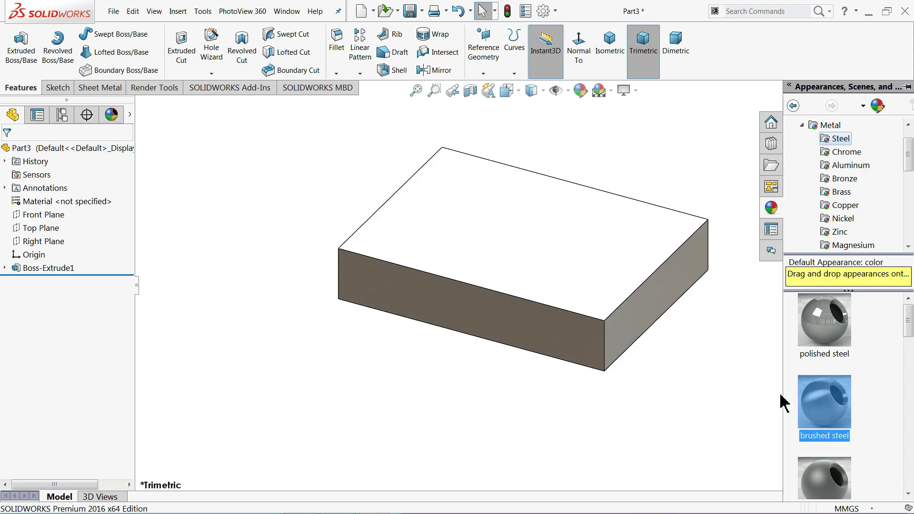
pyautogui.doubleClick(835, 343)
pyautogui.doubleClick(835, 416)
pyautogui.scroll(-1, 632, 207)
# - Start a sketch on the block's top face and draw two circles
pyautogui.click(440, 243)
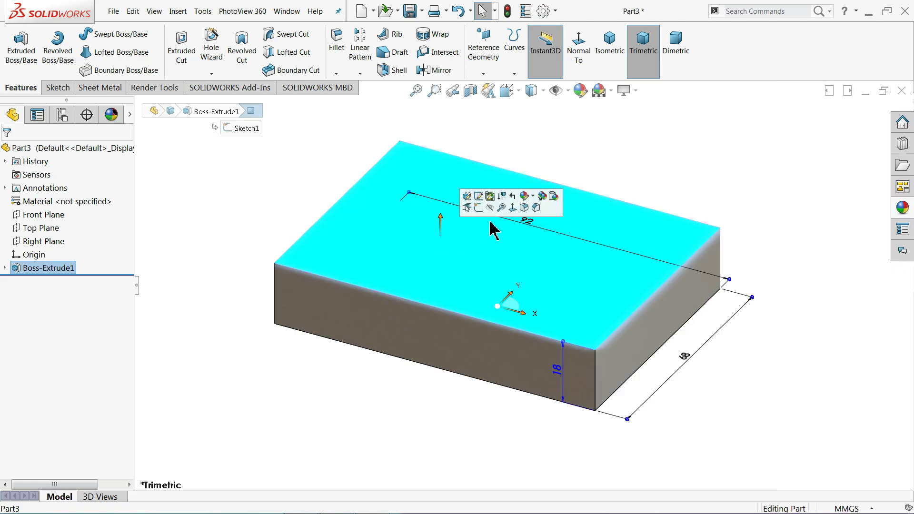
pyautogui.click(478, 208)
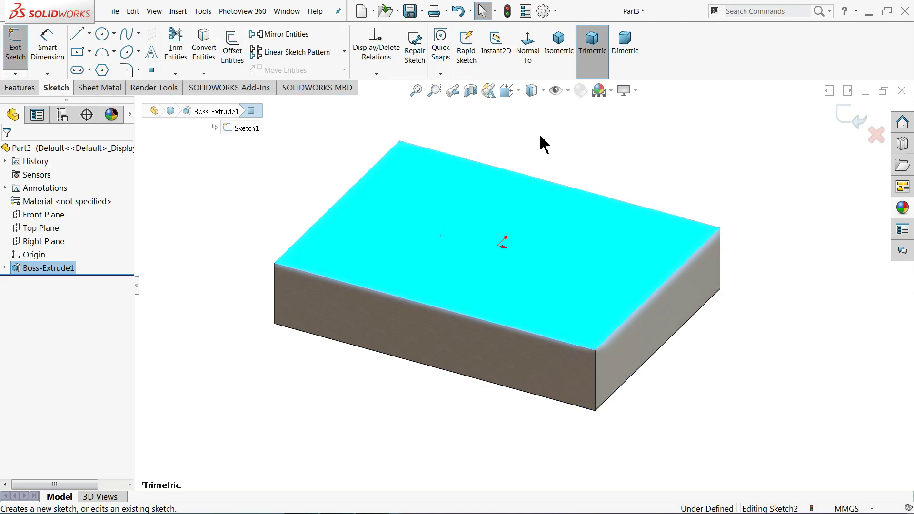
pyautogui.click(529, 61)
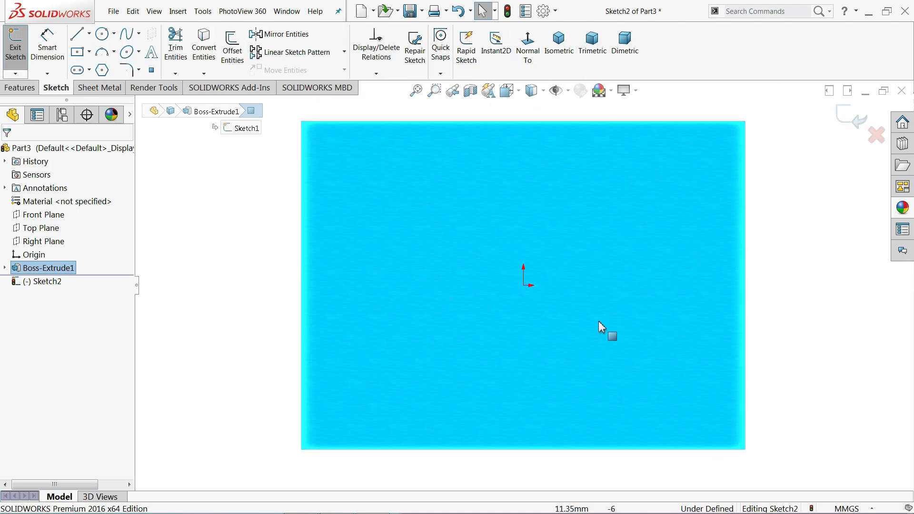
pyautogui.click(103, 33)
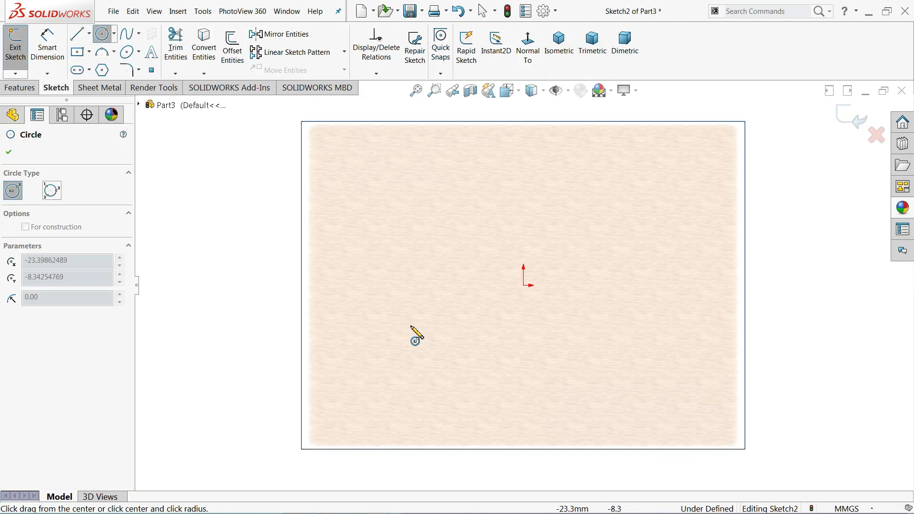
pyautogui.click(411, 325)
pyautogui.click(454, 325)
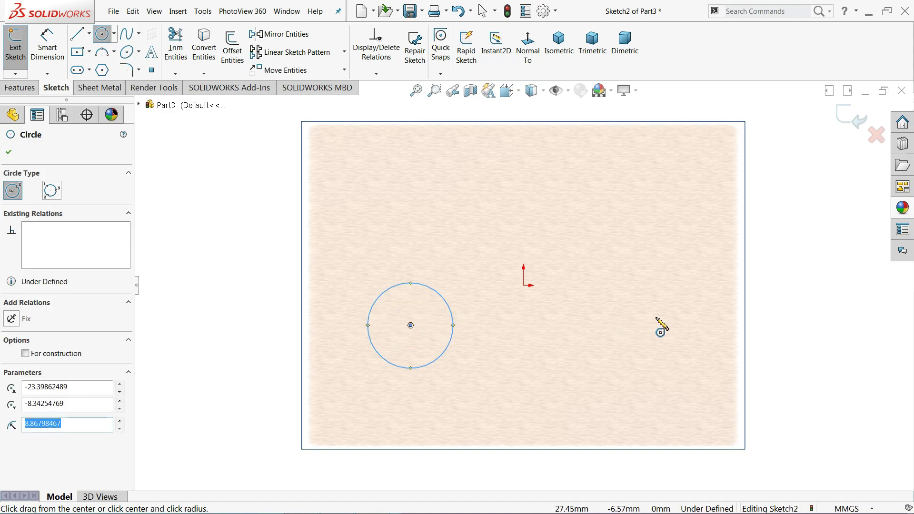
pyautogui.click(656, 317)
pyautogui.click(702, 316)
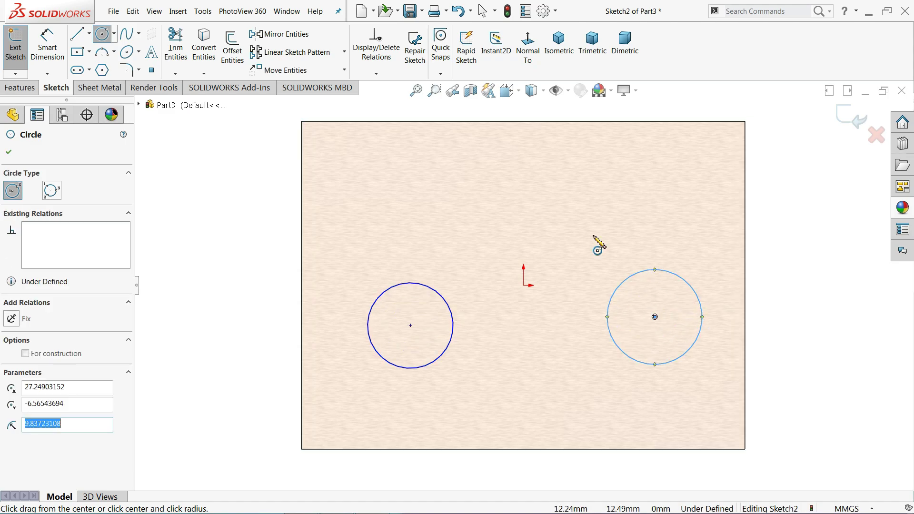
pyautogui.rightClick(556, 189)
pyautogui.click(585, 195)
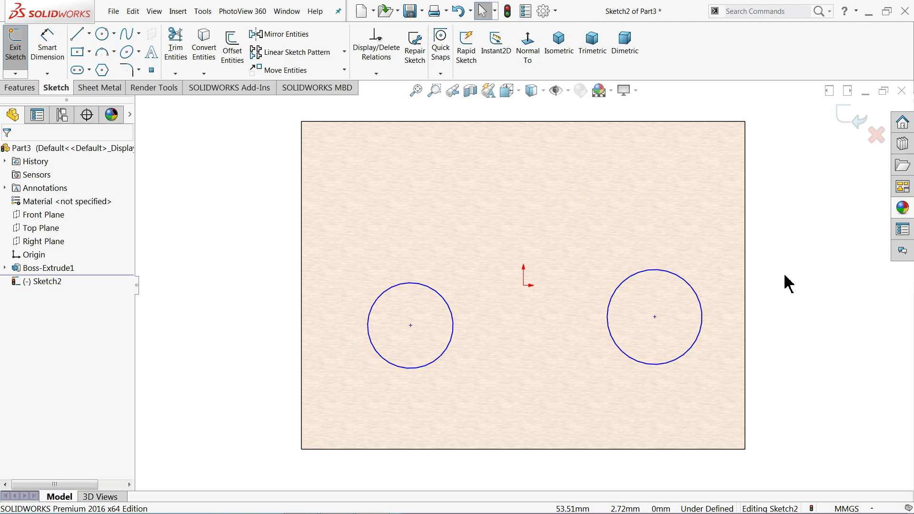
# - Make the two circles Equal and their centres Horizontal
pyautogui.click(723, 284)
pyautogui.moveTo(721, 278); pyautogui.dragTo(339, 335)
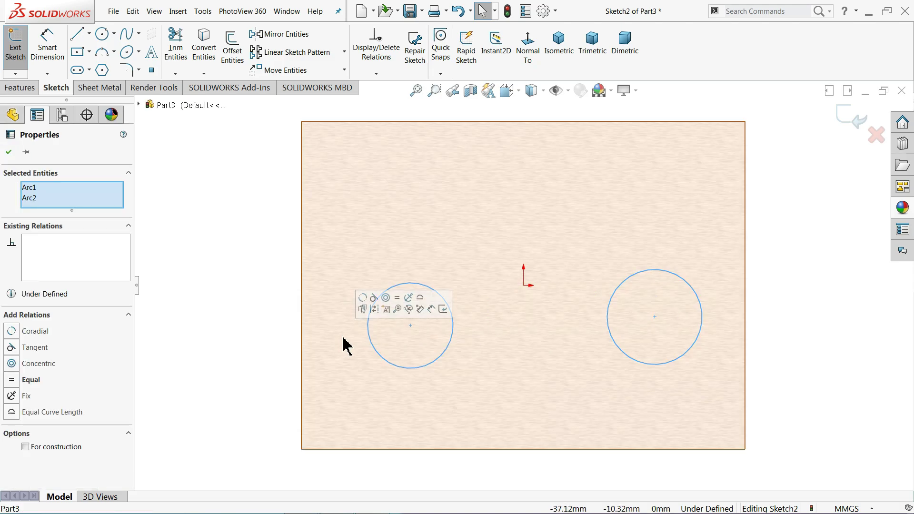
pyautogui.click(398, 304)
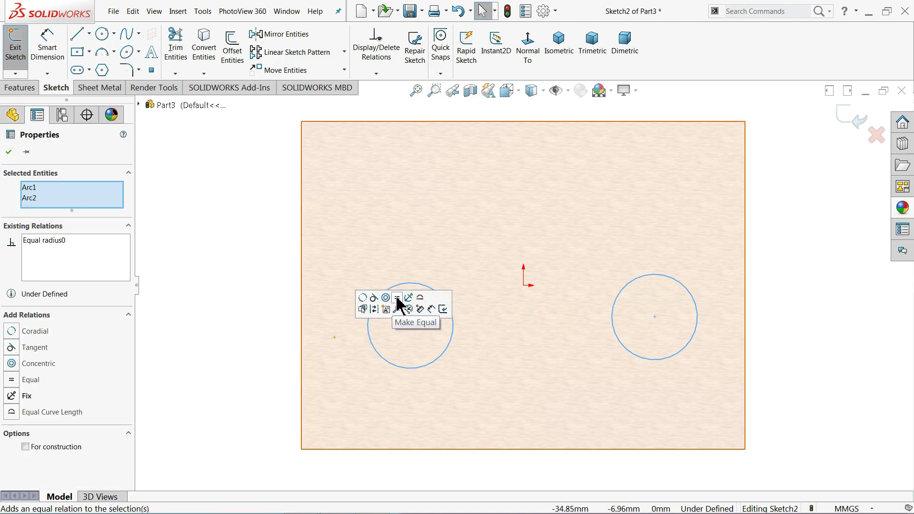
pyautogui.click(255, 274)
pyautogui.click(411, 325)
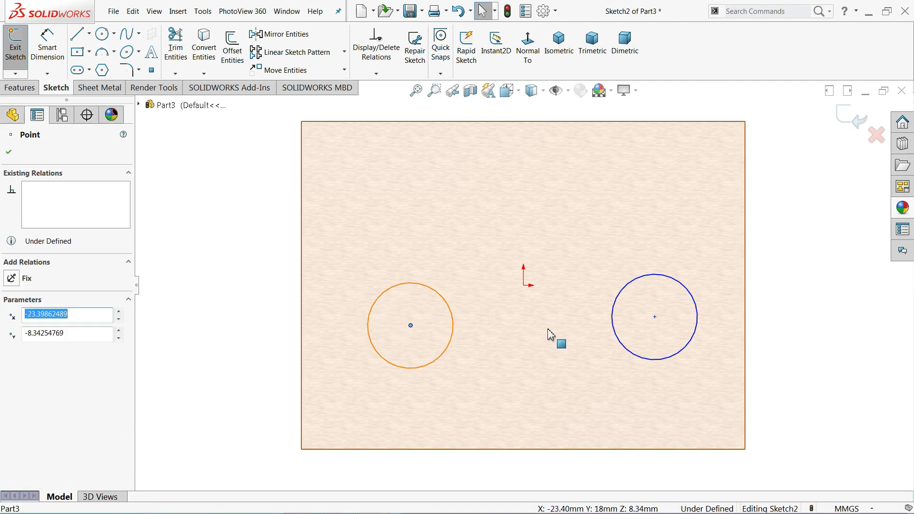
pyautogui.keyDown('ctrl'); pyautogui.click(654, 318); pyautogui.keyUp('ctrl')
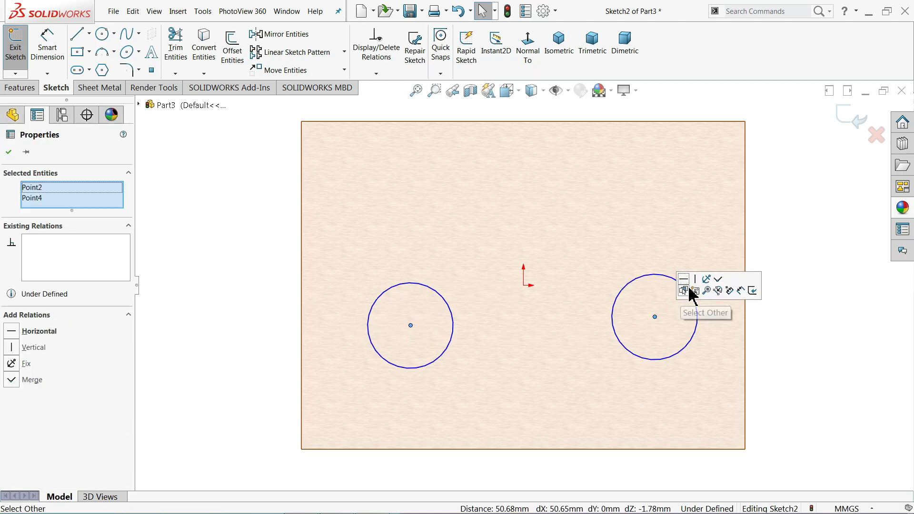
pyautogui.click(687, 288)
pyautogui.click(243, 214)
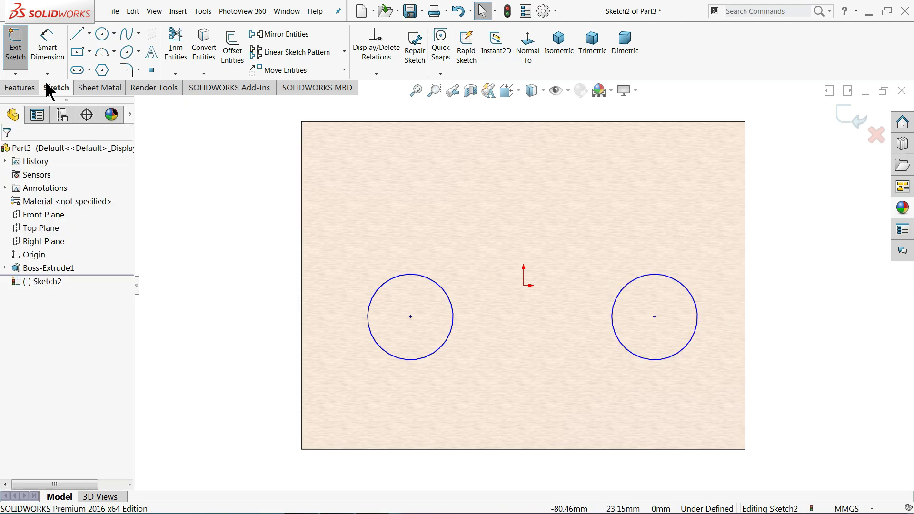
# - Place the right circle 20 mm from the right edge and 28 mm up
pyautogui.click(655, 317)
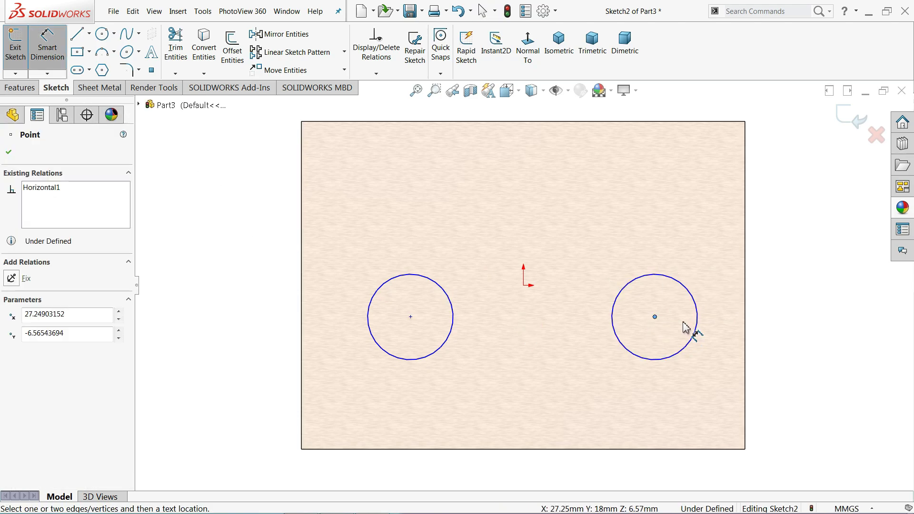
pyautogui.click(744, 325)
pyautogui.click(707, 261)
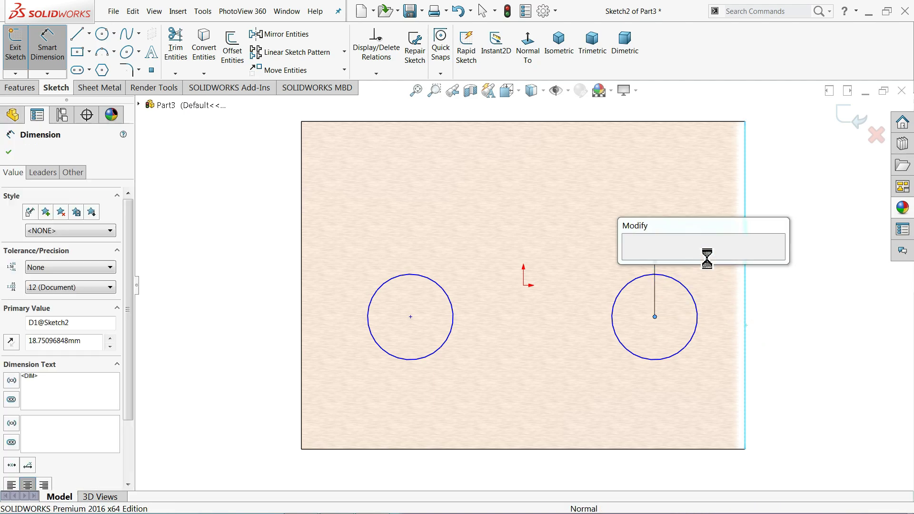
pyautogui.write('20')
pyautogui.press('Return')
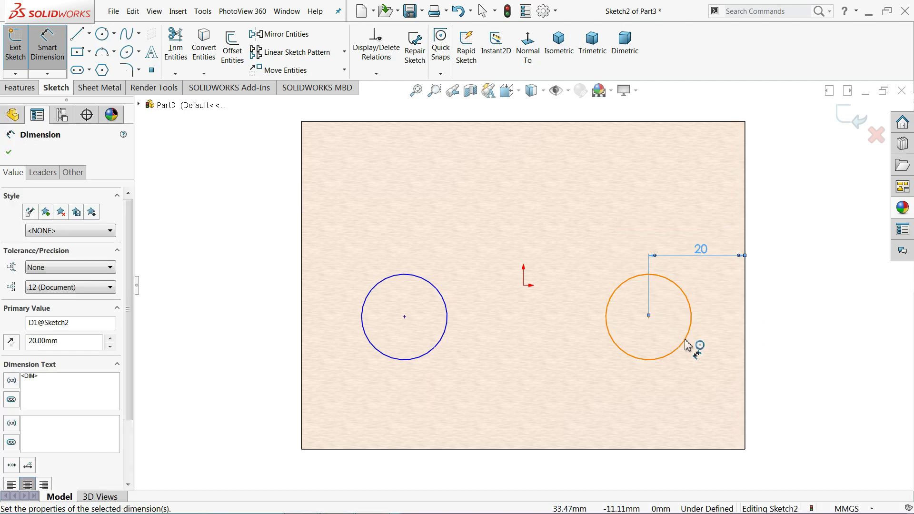
pyautogui.click(683, 341)
pyautogui.click(690, 449)
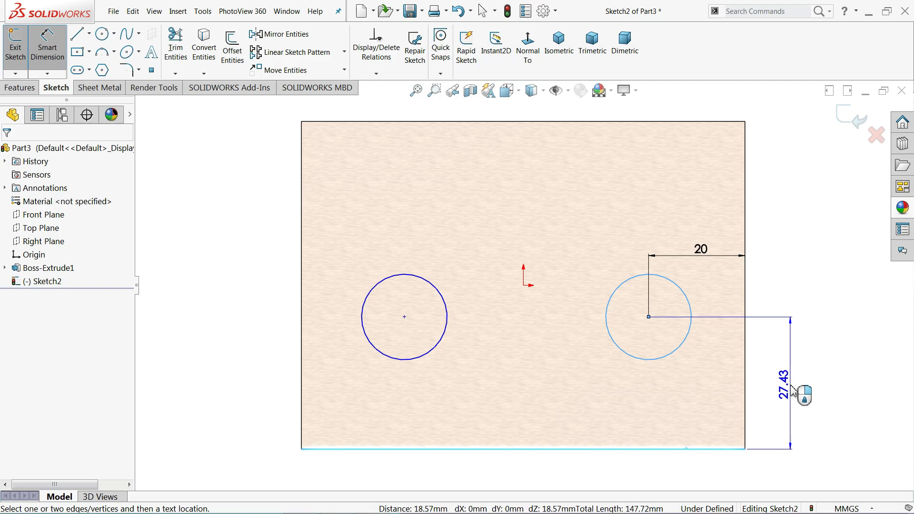
pyautogui.click(791, 389)
pyautogui.write('28')
pyautogui.press('Return')
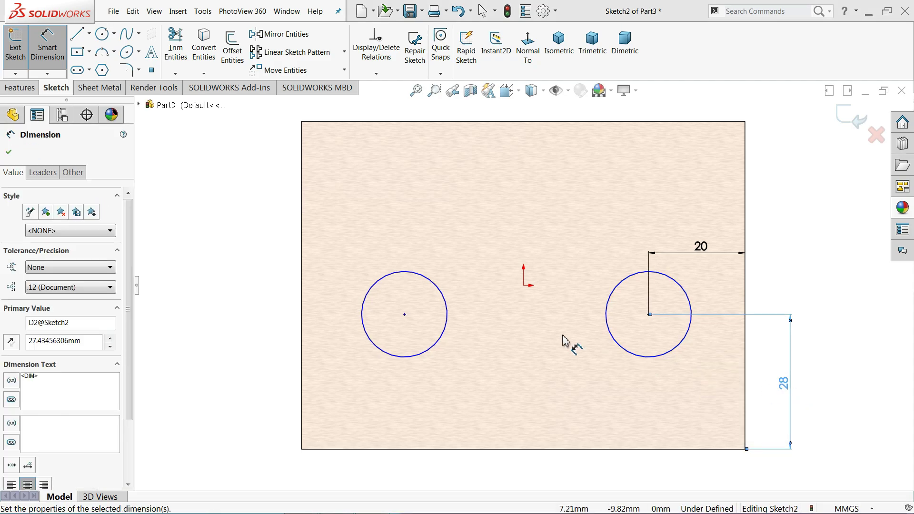
# - Set the hole diameter to 16 mm and the left circle 20 mm from the left edge
pyautogui.click(364, 321)
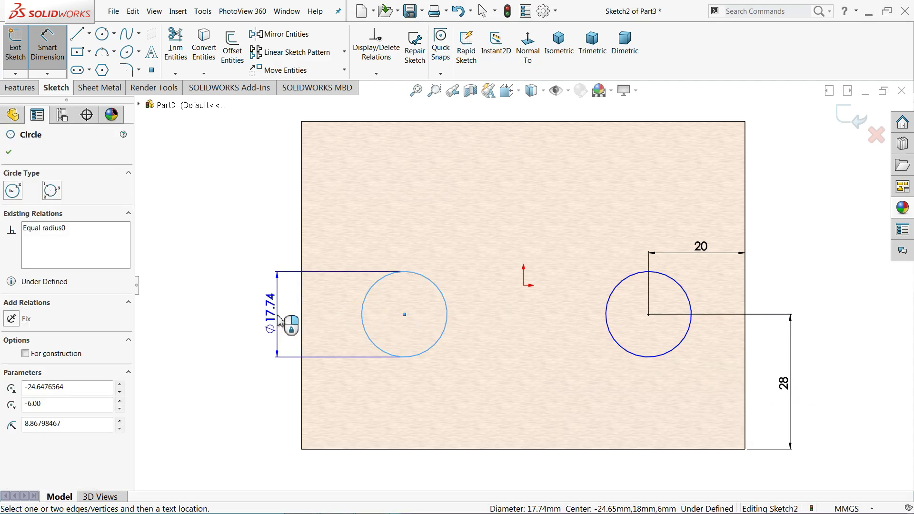
pyautogui.click(278, 321)
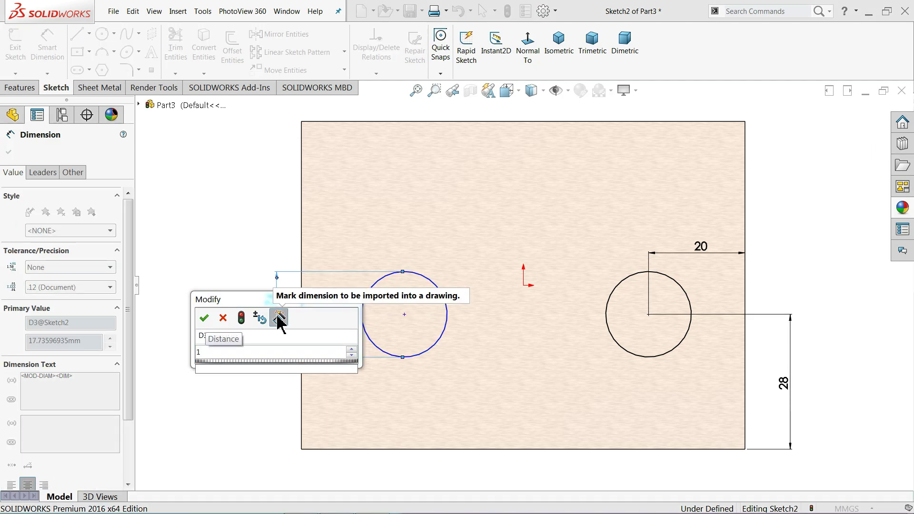
pyautogui.press('Escape')
pyautogui.write('16')
pyautogui.press('Return')
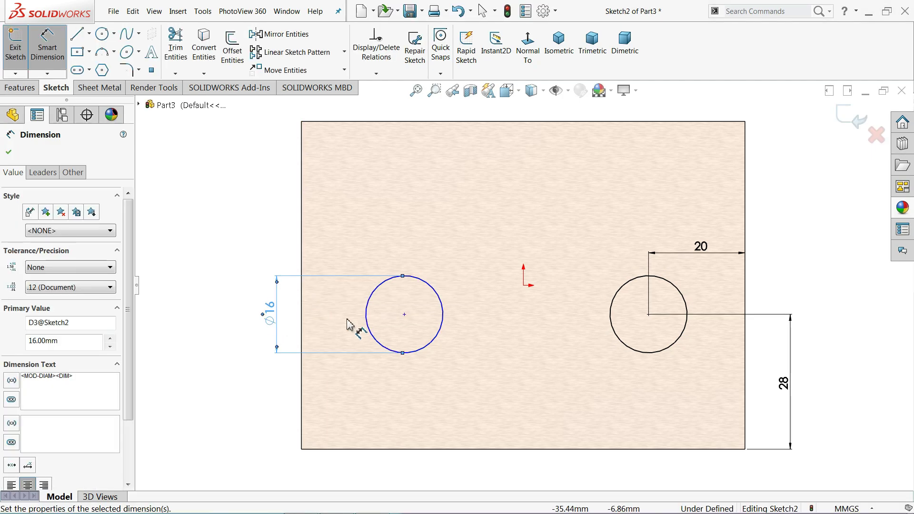
pyautogui.click(405, 315)
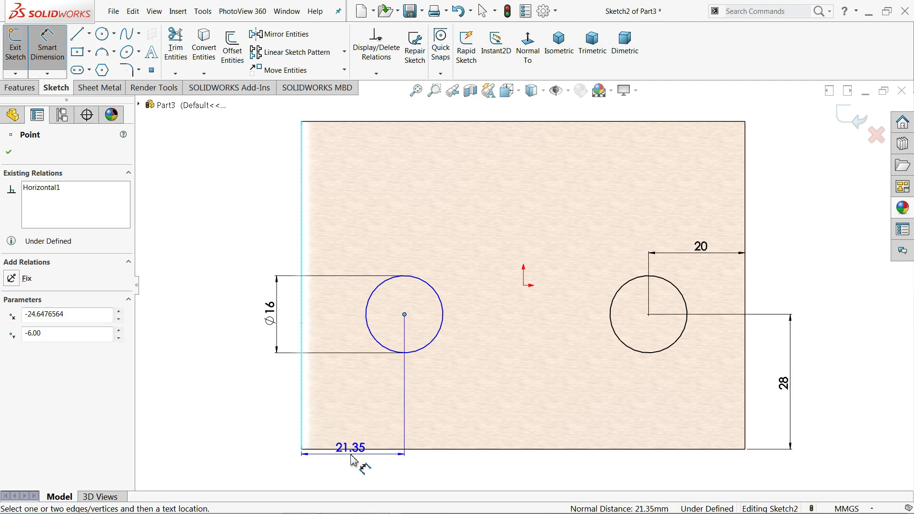
pyautogui.click(351, 255)
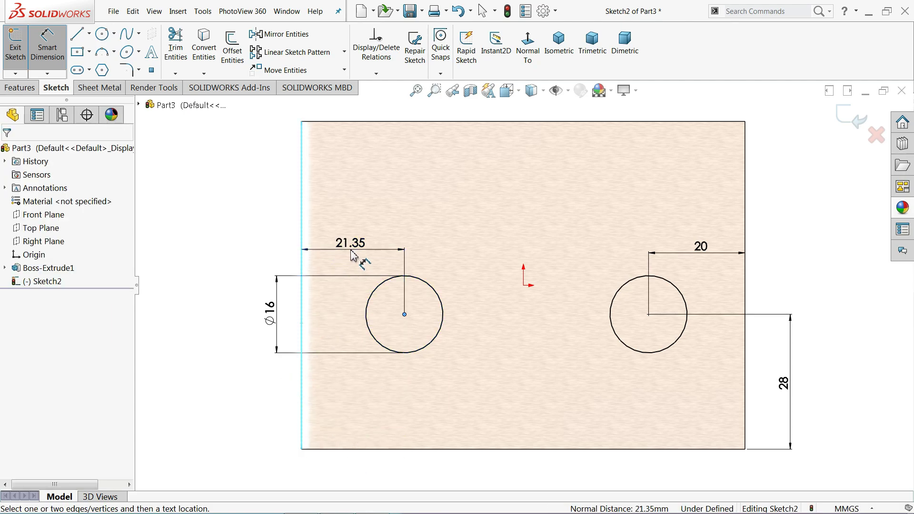
pyautogui.write('20')
pyautogui.press('Return')
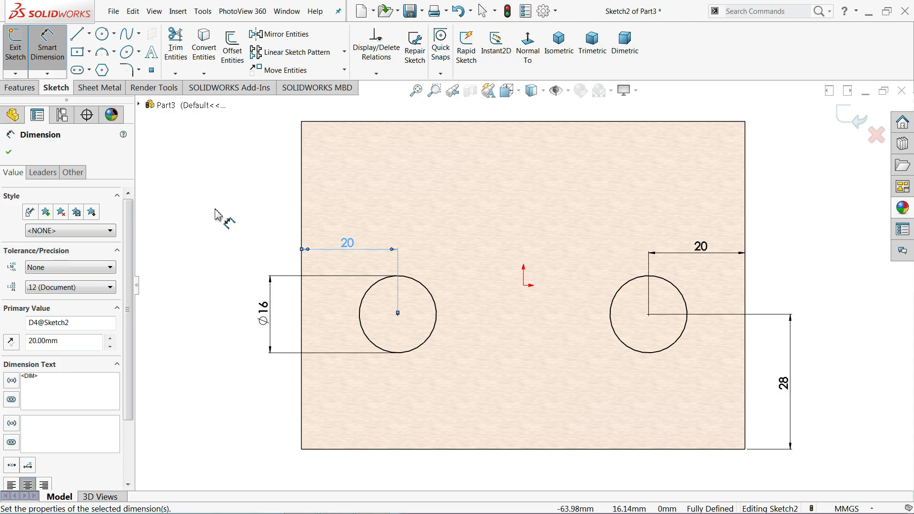
pyautogui.rightClick(212, 203)
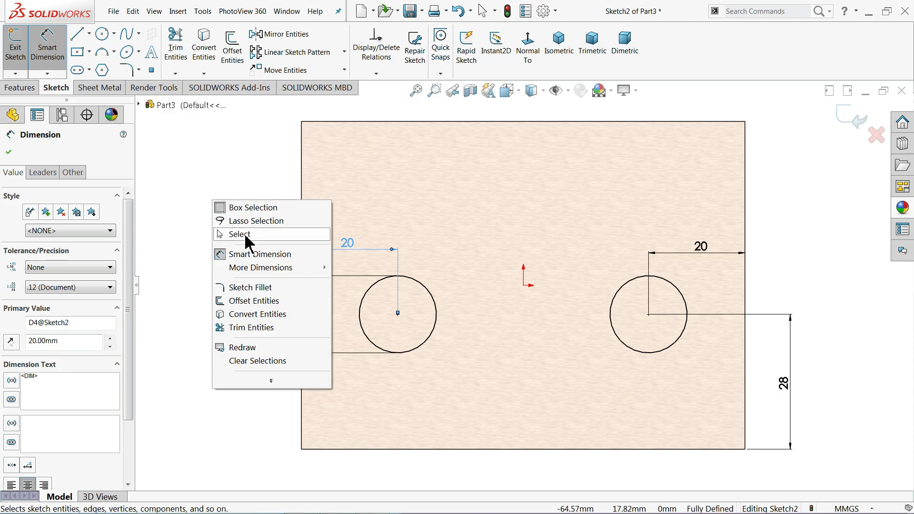
pyautogui.click(246, 236)
pyautogui.moveTo(344, 248); pyautogui.dragTo(359, 466)
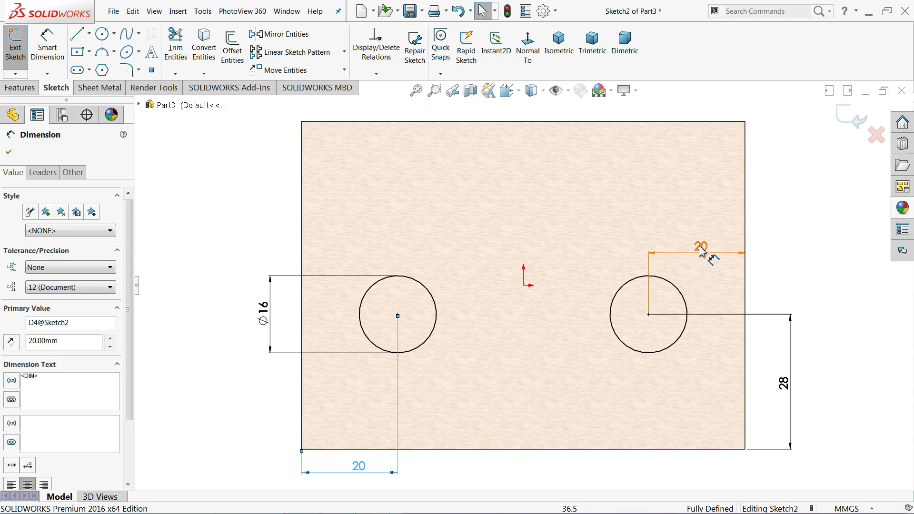
pyautogui.moveTo(700, 248); pyautogui.dragTo(680, 468)
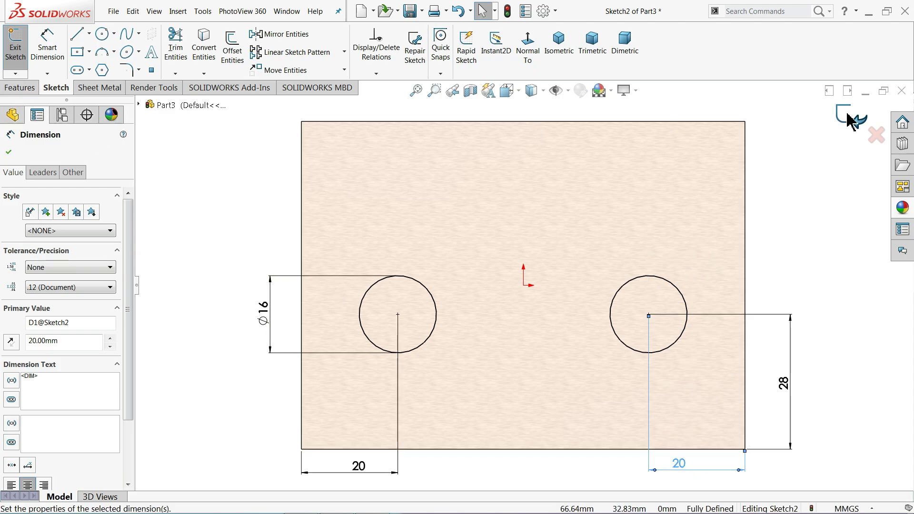
# - Cut both circles Through All into the block as Cut-Extrude1
pyautogui.click(853, 118)
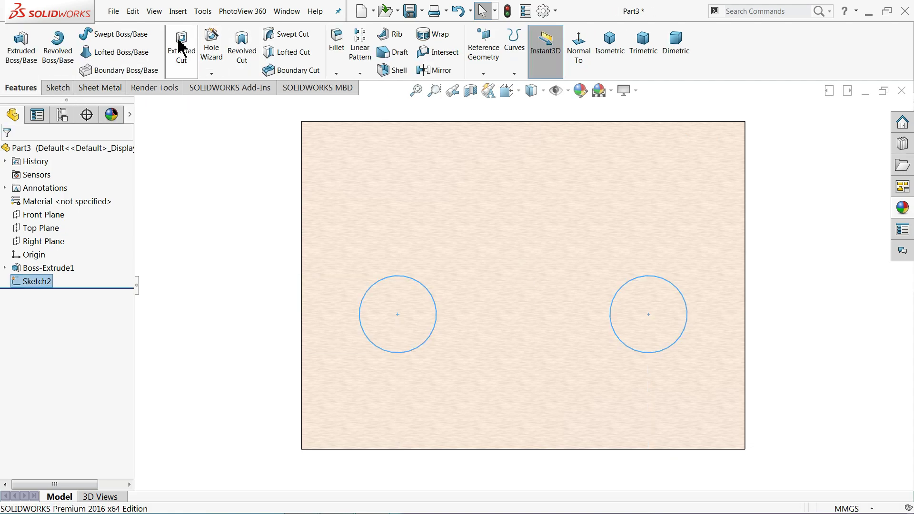
pyautogui.click(181, 44)
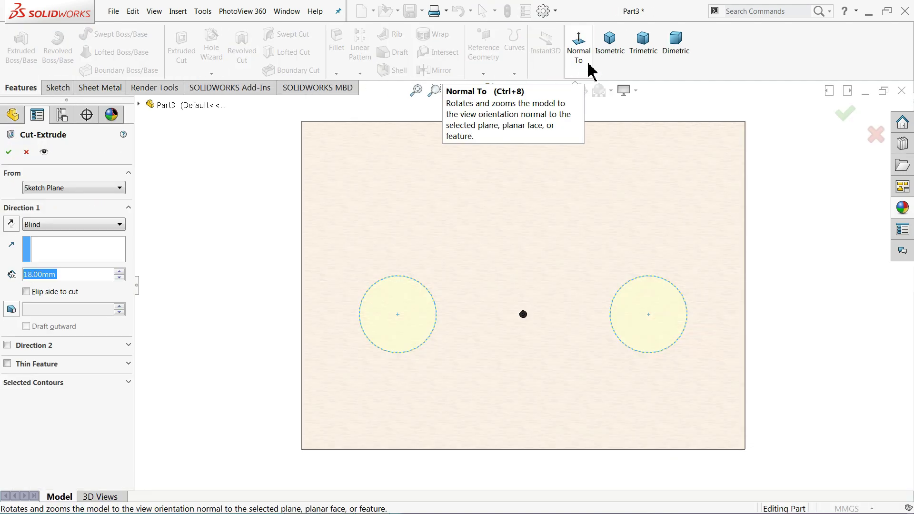
pyautogui.click(610, 47)
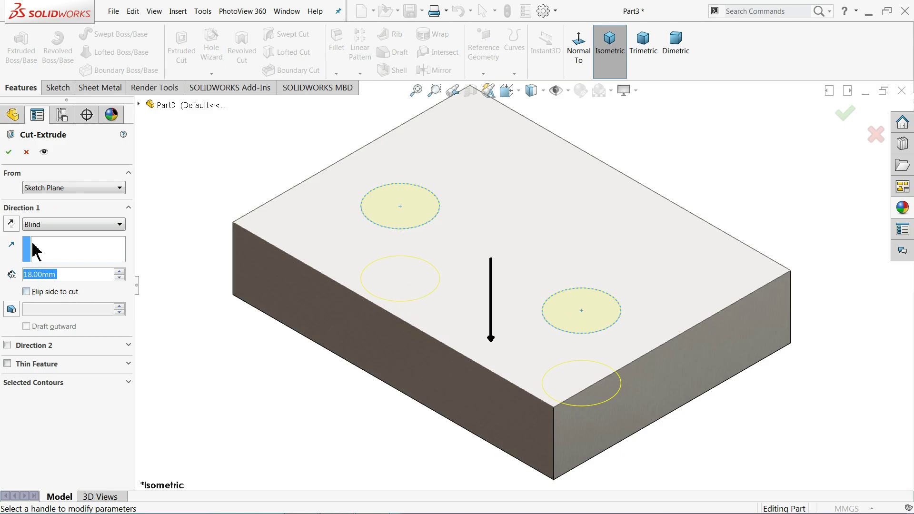
pyautogui.click(32, 226)
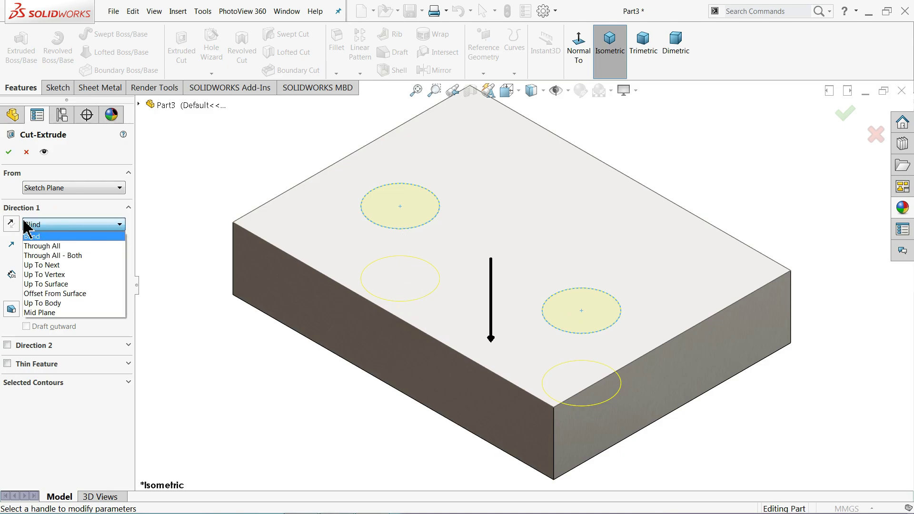
pyautogui.click(54, 246)
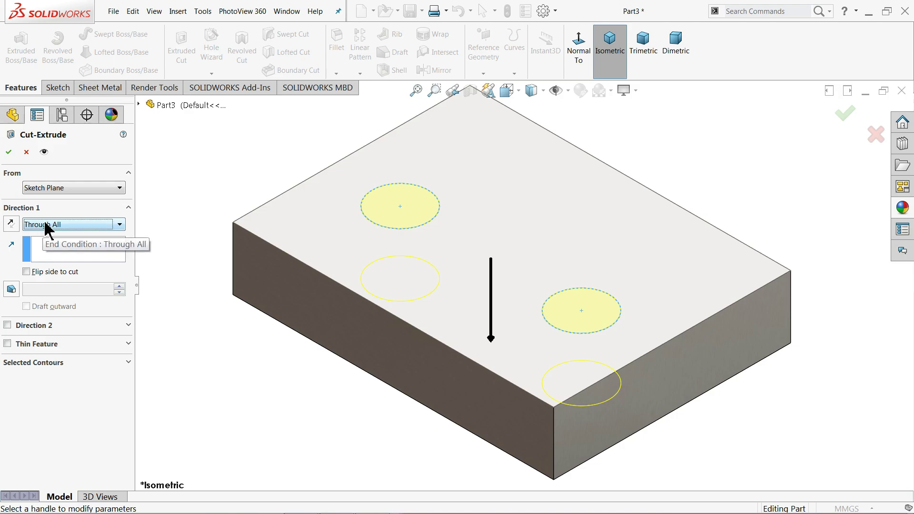
pyautogui.click(9, 151)
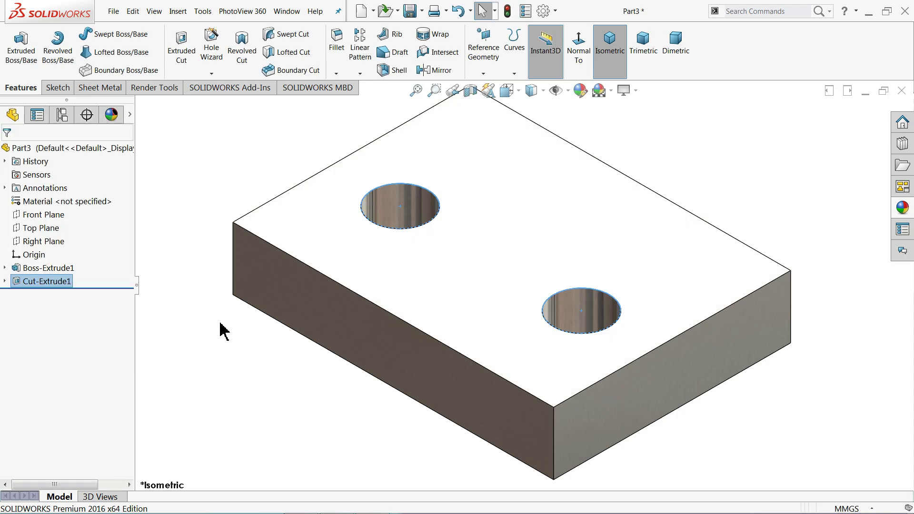
# - Orbit the model to inspect the underside of the drilled block
pyautogui.moveTo(223, 340); pyautogui.dragTo(243, 195, button='middle')
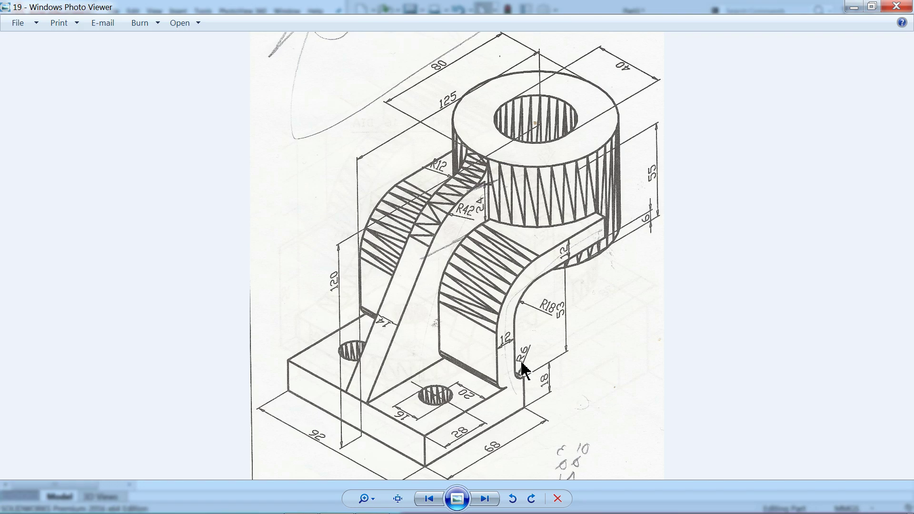
# - Open a new sketch on the base's end face, viewed head-on
pyautogui.click(854, 7)
pyautogui.click(652, 379)
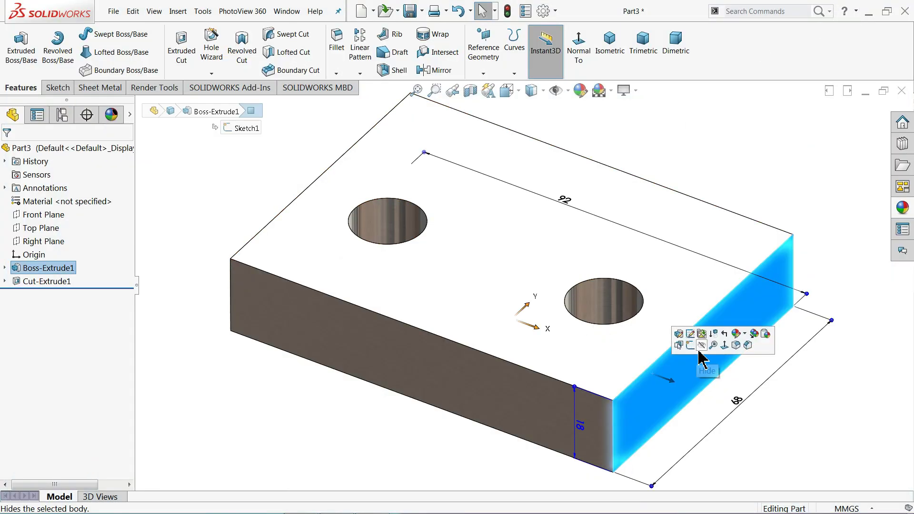
pyautogui.click(691, 348)
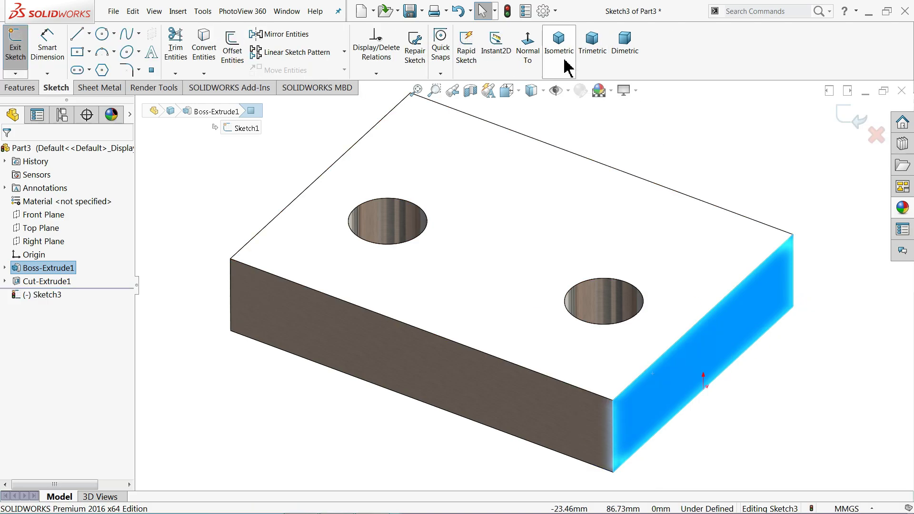
pyautogui.click(527, 47)
pyautogui.scroll(3, 484, 212)
pyautogui.scroll(-3, 647, 207)
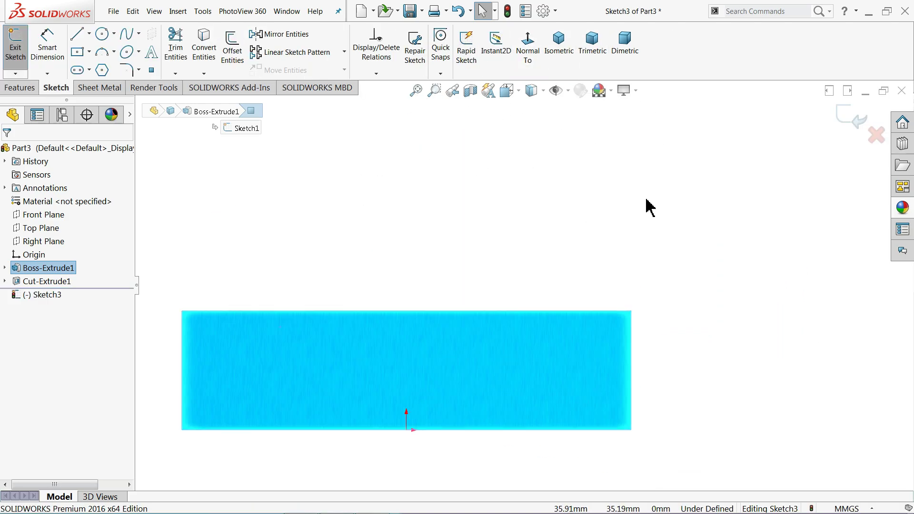
# - Draw a vertical line up from the top edge, then a horizontal line off its top
pyautogui.click(77, 33)
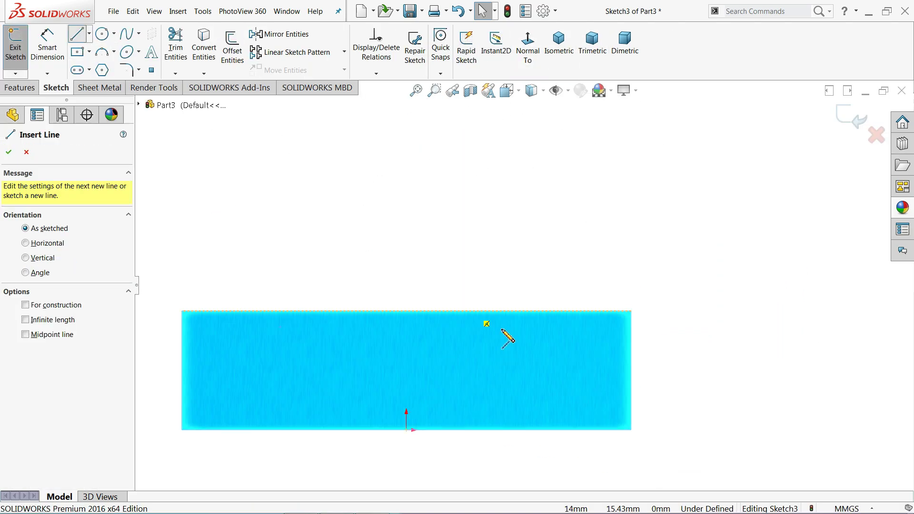
pyautogui.click(607, 311)
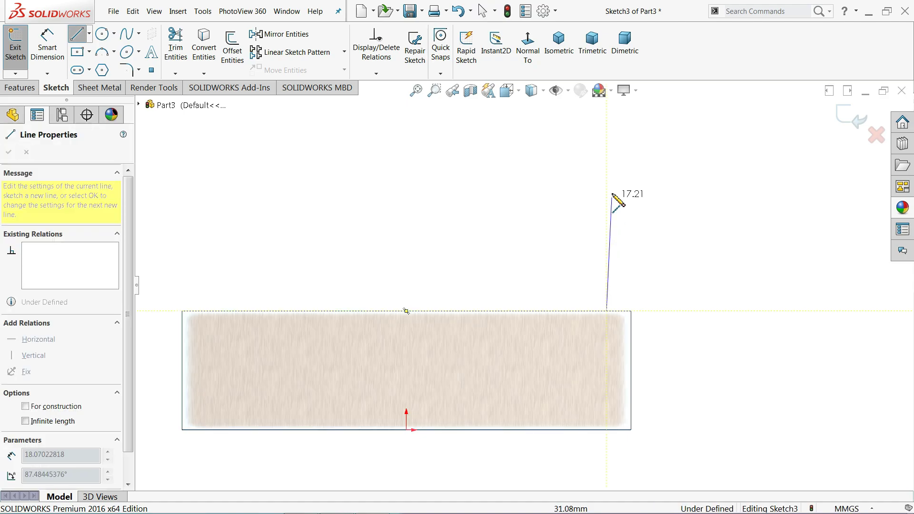
pyautogui.click(606, 117)
pyautogui.click(765, 117)
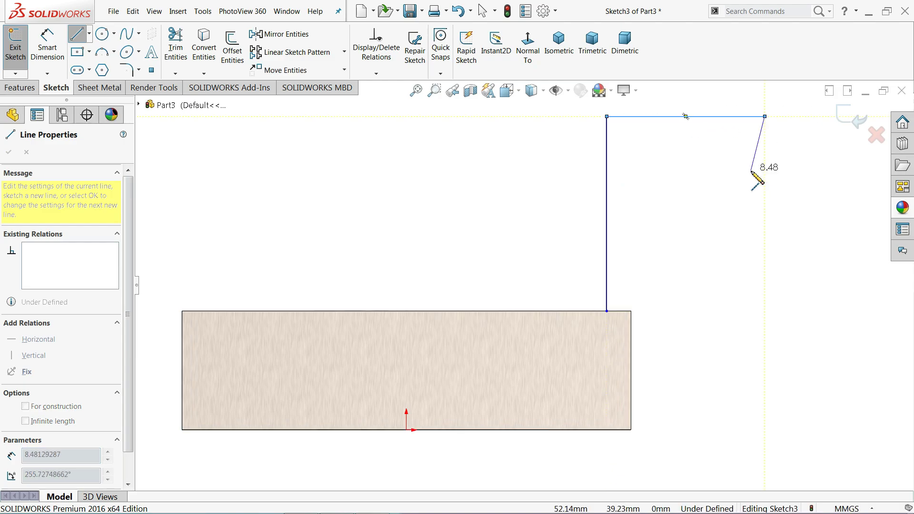
pyautogui.rightClick(759, 178)
pyautogui.click(761, 189)
pyautogui.scroll(2, 640, 211)
pyautogui.scroll(-1, 639, 213)
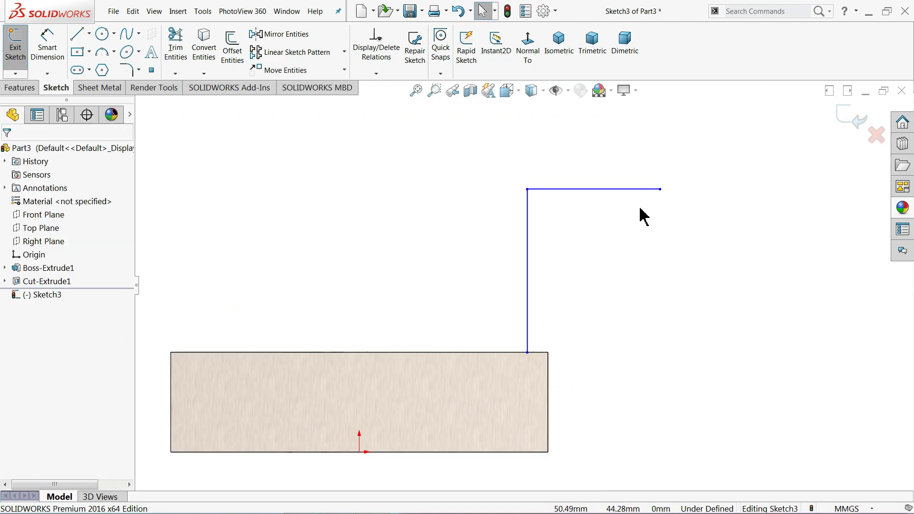
pyautogui.click(48, 58)
pyautogui.scroll(-1, 553, 364)
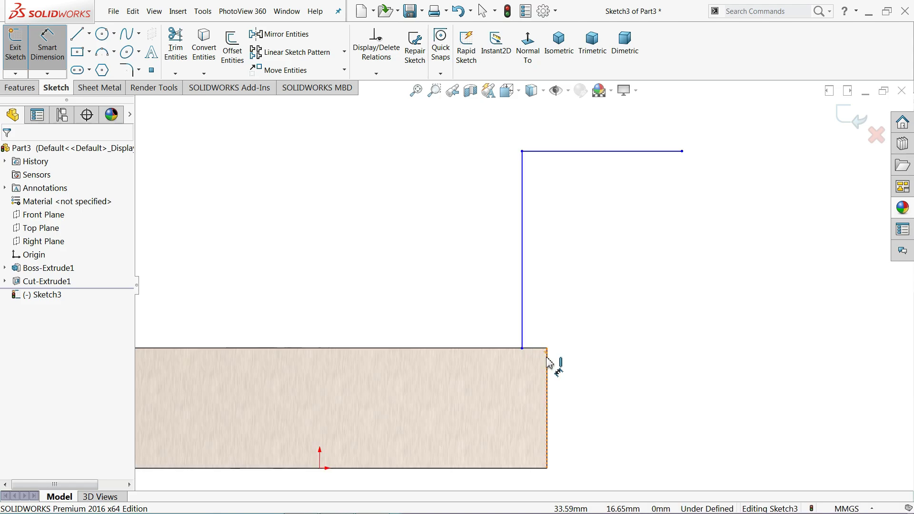
# - Dimension the line profile: 6 mm from the base edge, 53 mm tall, 63 mm across
pyautogui.click(523, 350)
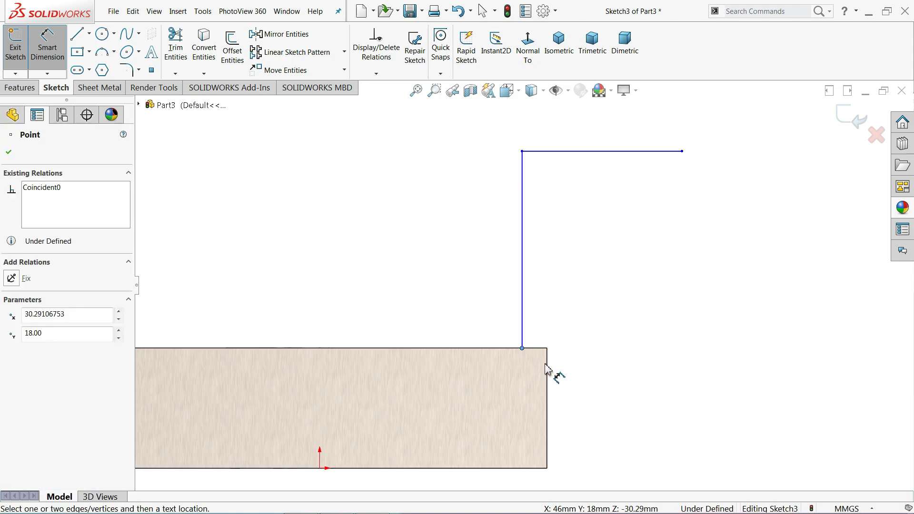
pyautogui.click(547, 368)
pyautogui.click(547, 337)
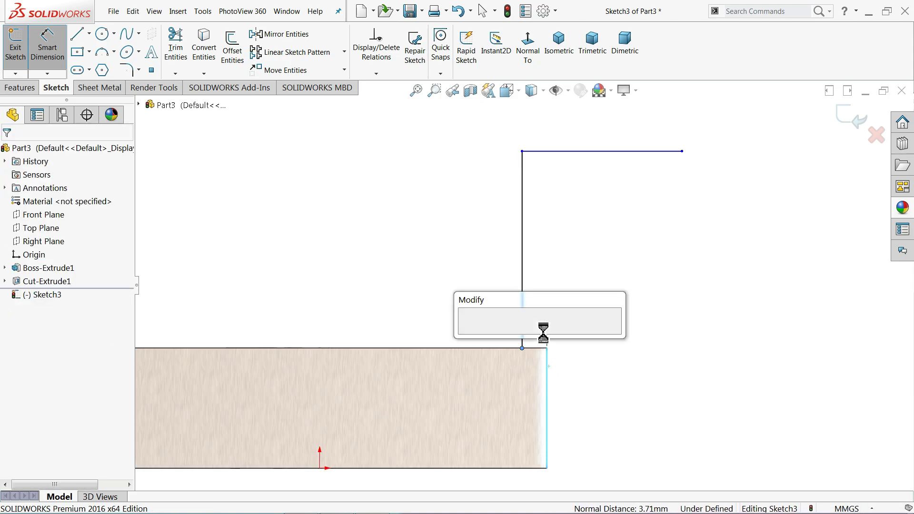
pyautogui.press('Return')
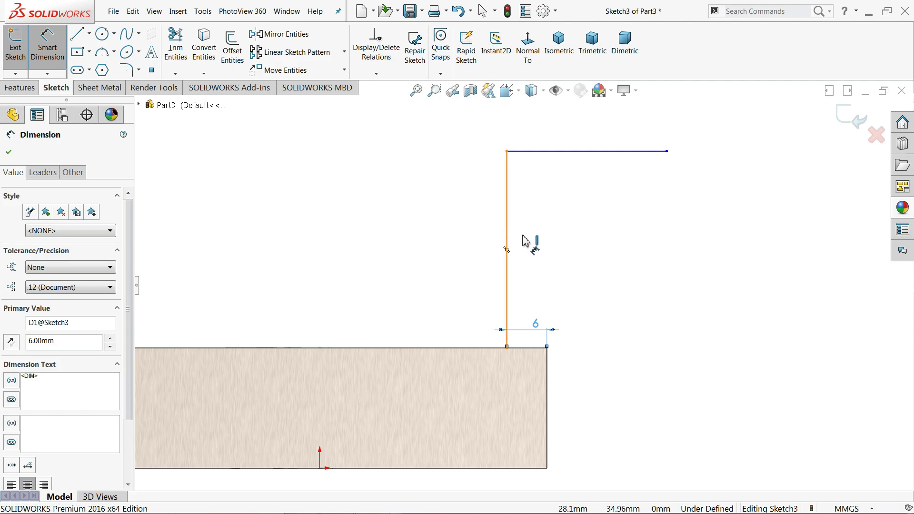
pyautogui.click(508, 241)
pyautogui.click(723, 234)
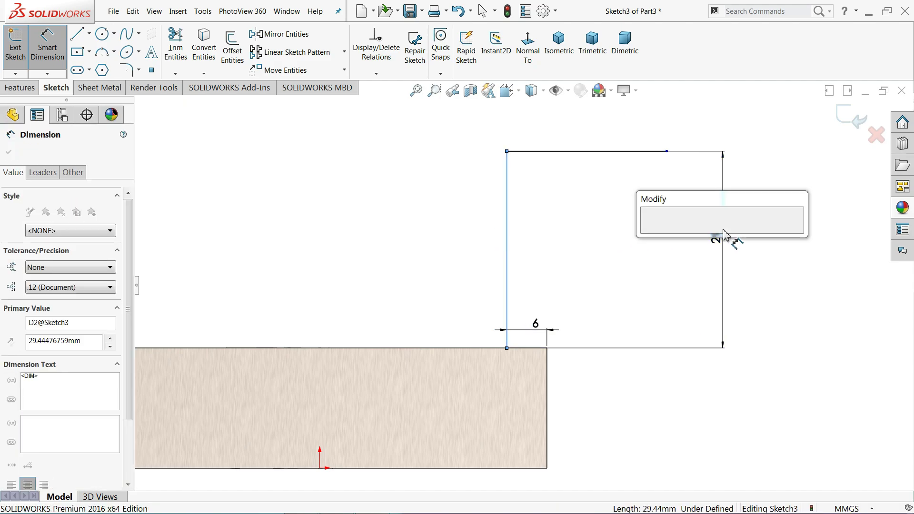
pyautogui.write('53')
pyautogui.press('Return')
pyautogui.scroll(1, 638, 217)
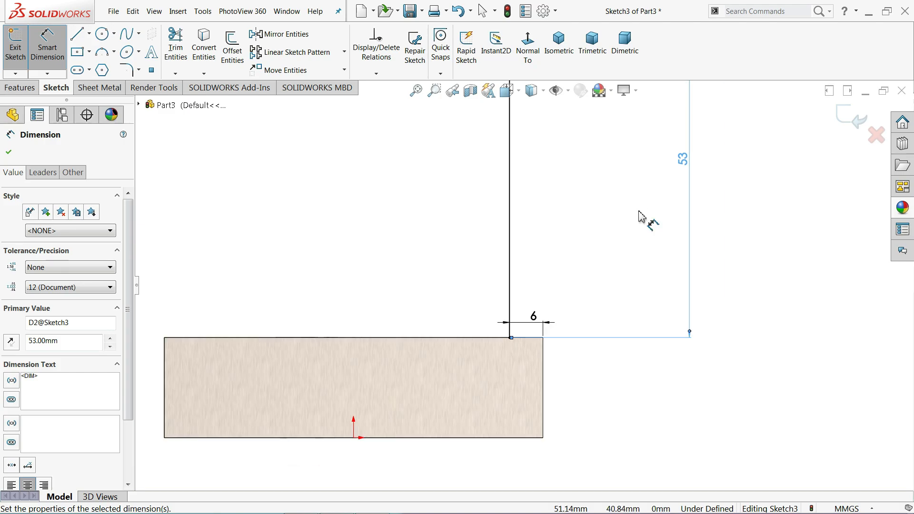
pyautogui.scroll(3, 643, 219)
pyautogui.scroll(-1, 602, 188)
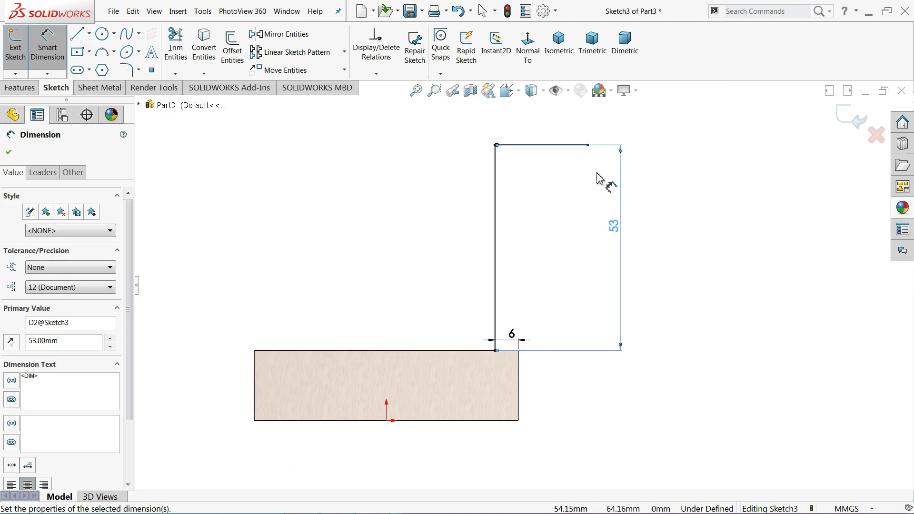
pyautogui.click(563, 145)
pyautogui.click(559, 117)
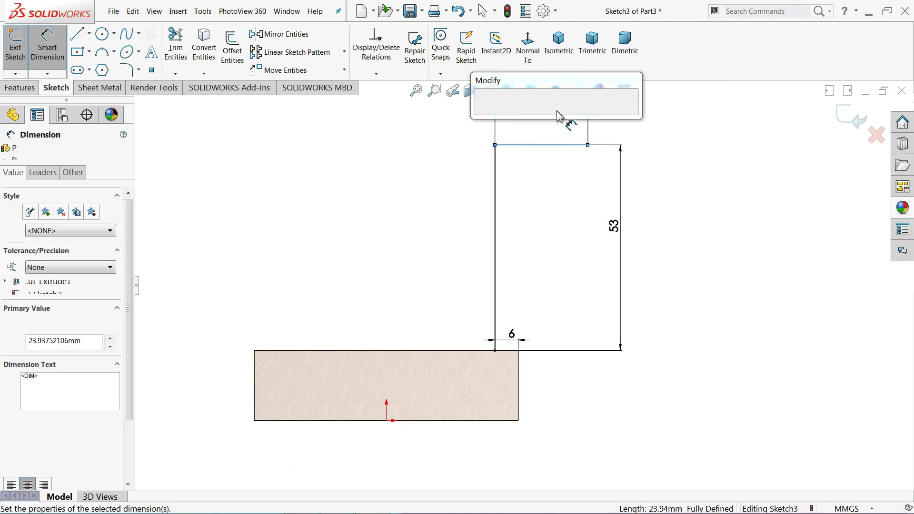
pyautogui.write('63')
pyautogui.press('Return')
pyautogui.press('f')
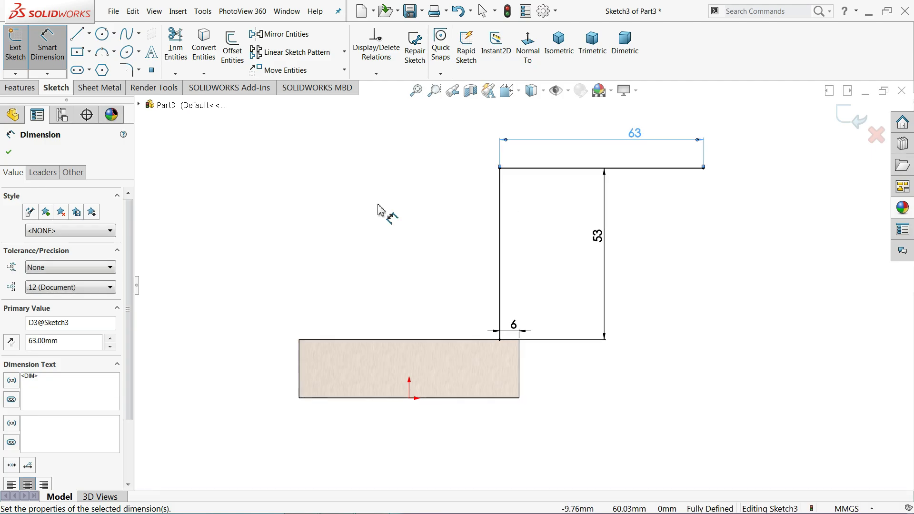
pyautogui.click(382, 208)
# - Round the corner between the vertical and top lines with an 18 mm sketch fillet
pyautogui.click(126, 70)
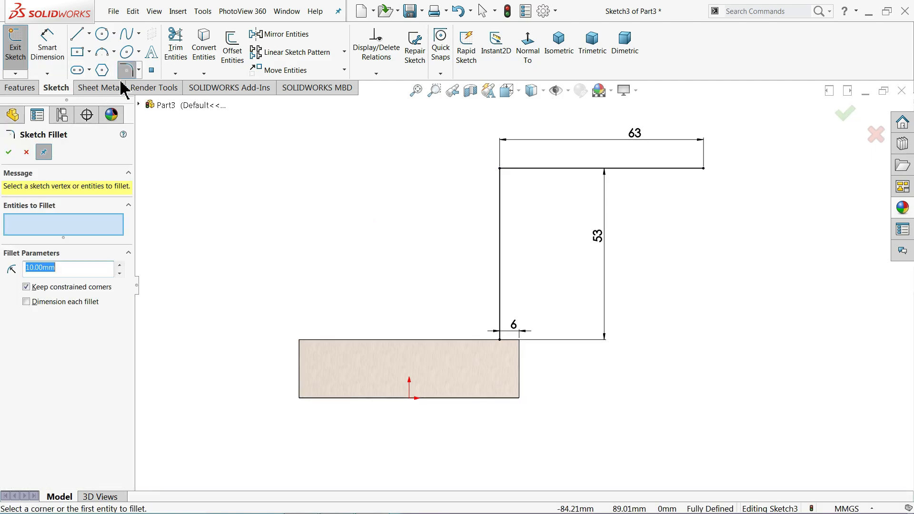
pyautogui.write('18')
pyautogui.click(499, 169)
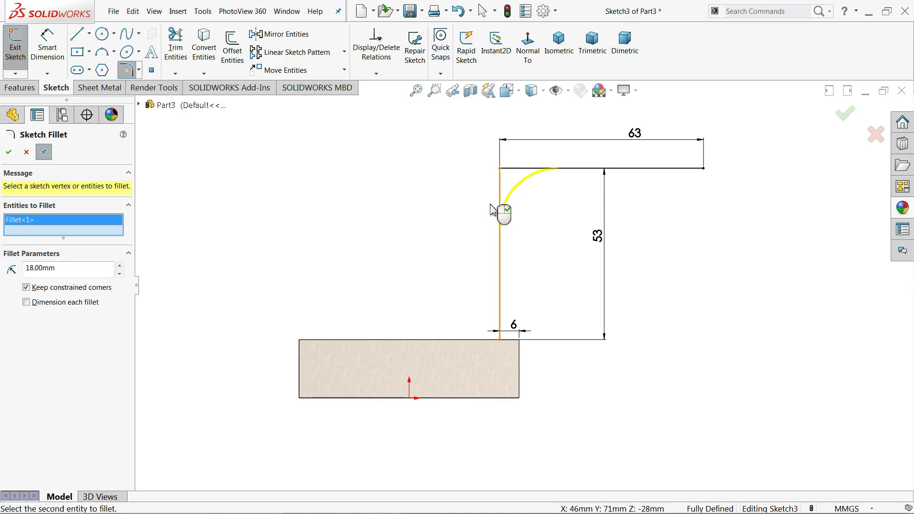
pyautogui.click(10, 152)
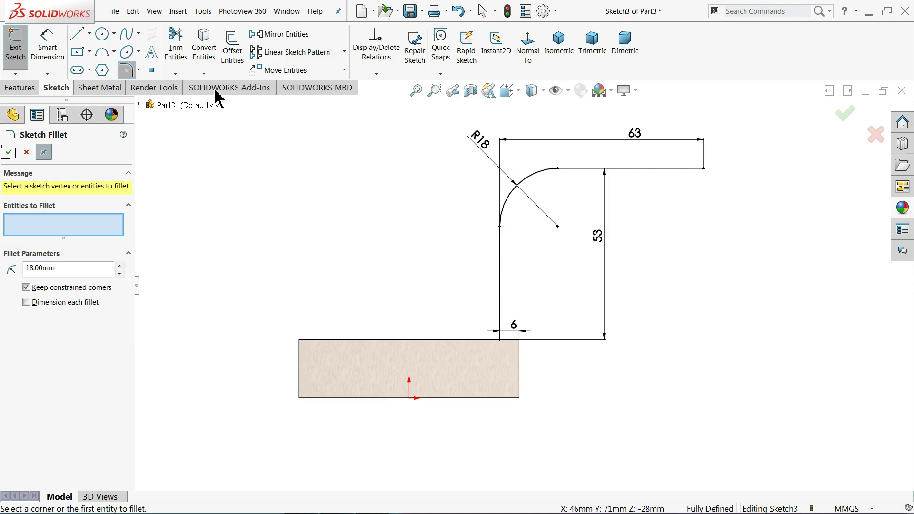
pyautogui.click(9, 155)
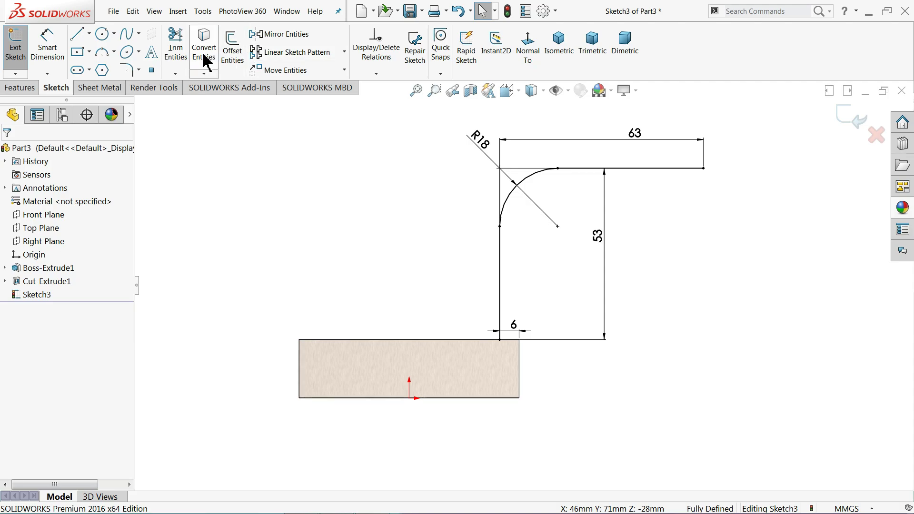
# - Offset the profile chain 12 mm to the outer side, with Reverse checked
pyautogui.click(231, 58)
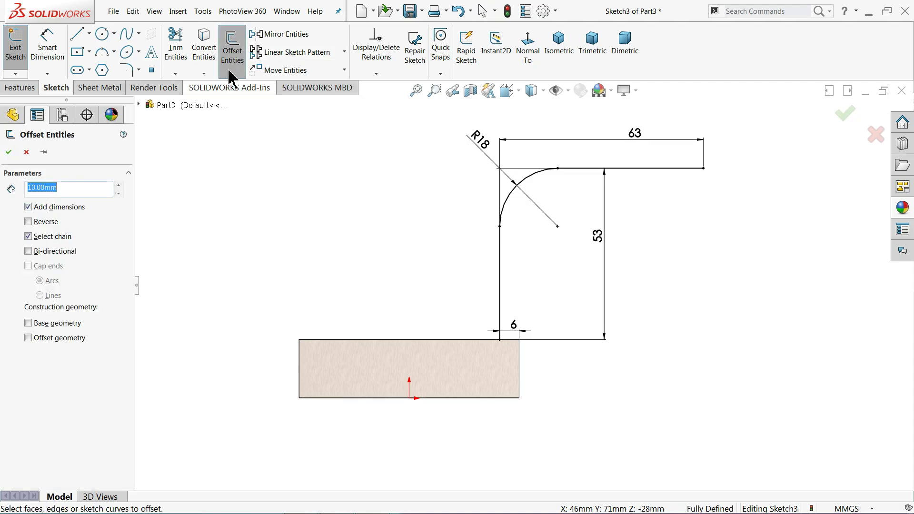
pyautogui.write('12')
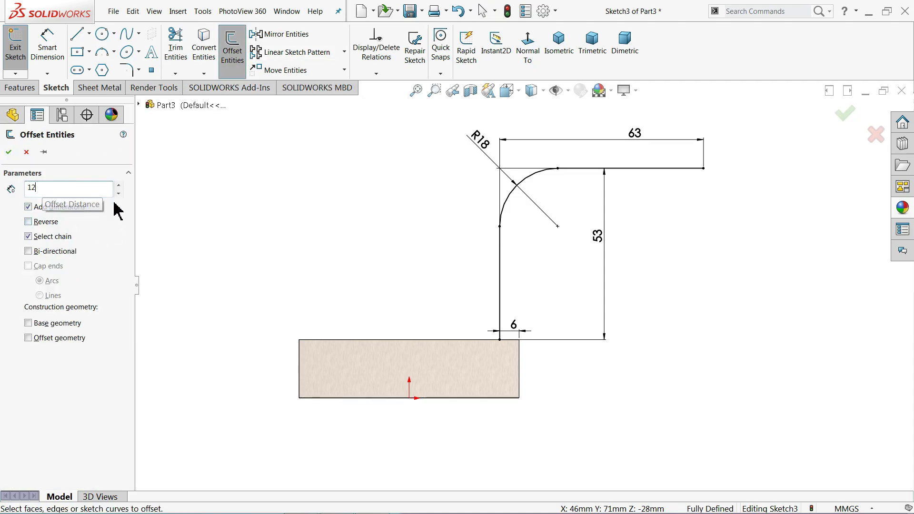
pyautogui.click(501, 260)
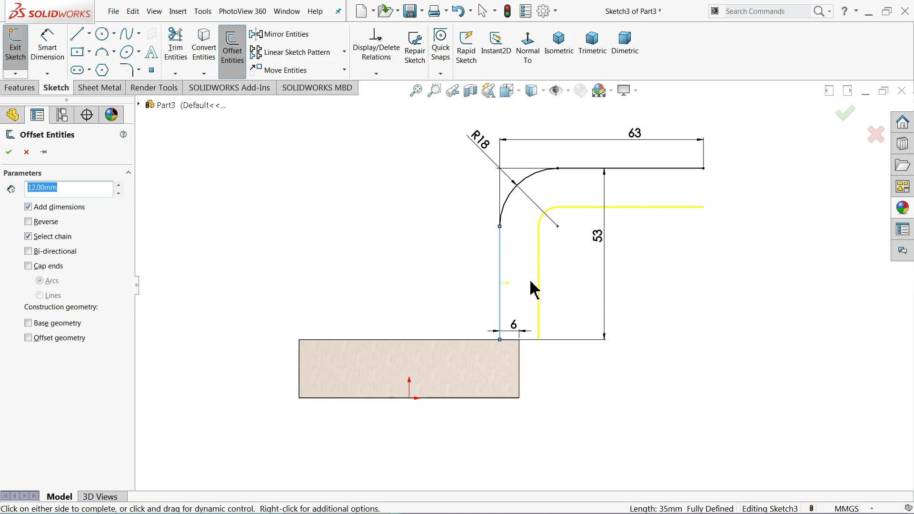
pyautogui.click(29, 222)
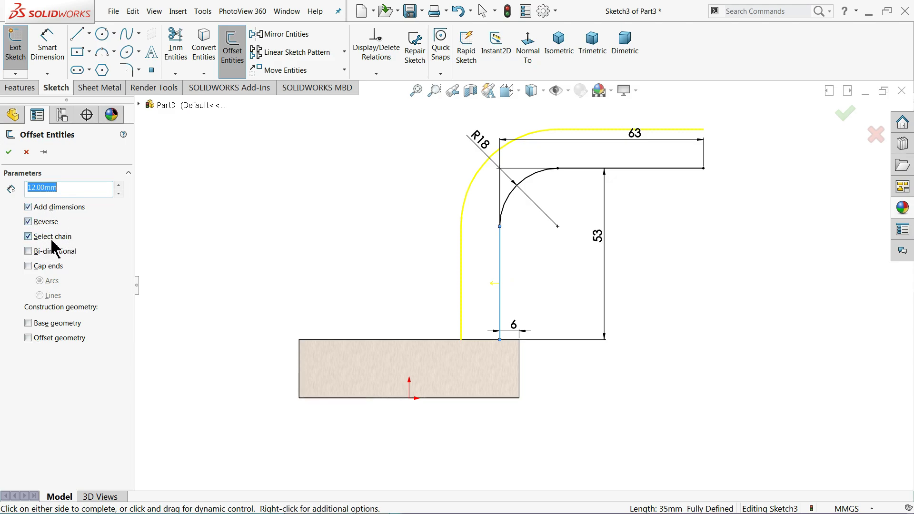
pyautogui.click(9, 152)
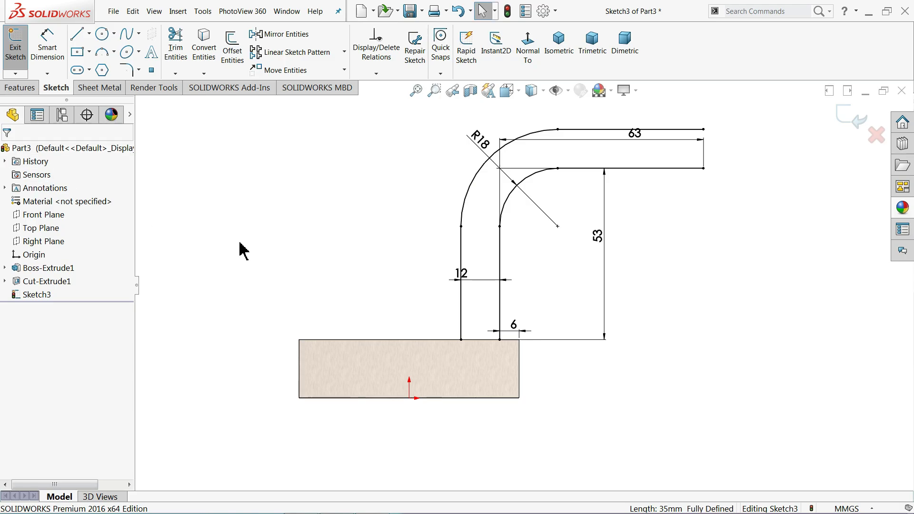
# - Draw the bottom closing line between the arm walls and the 12 mm right-end line
pyautogui.click(77, 34)
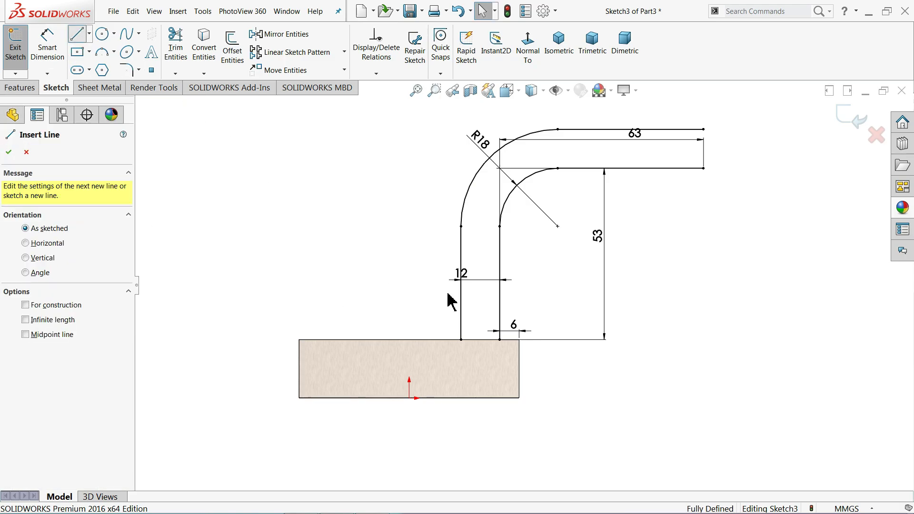
pyautogui.click(499, 339)
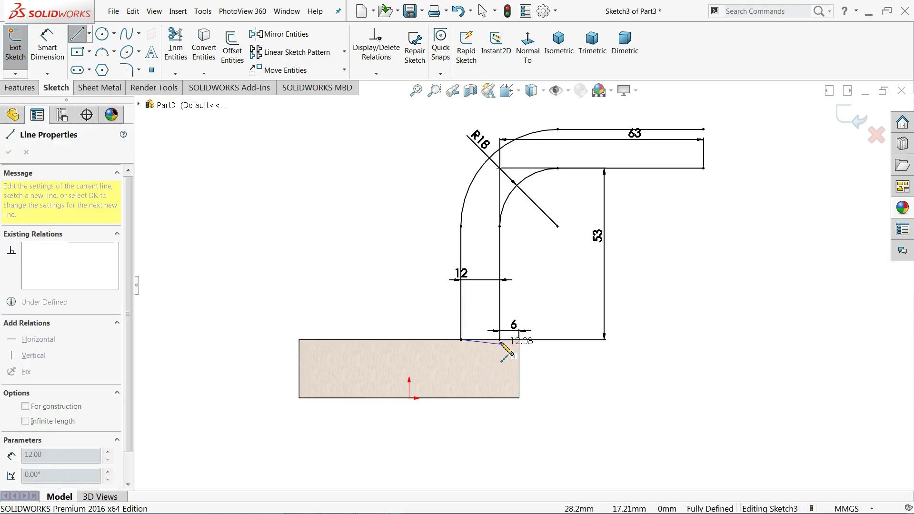
pyautogui.click(461, 340)
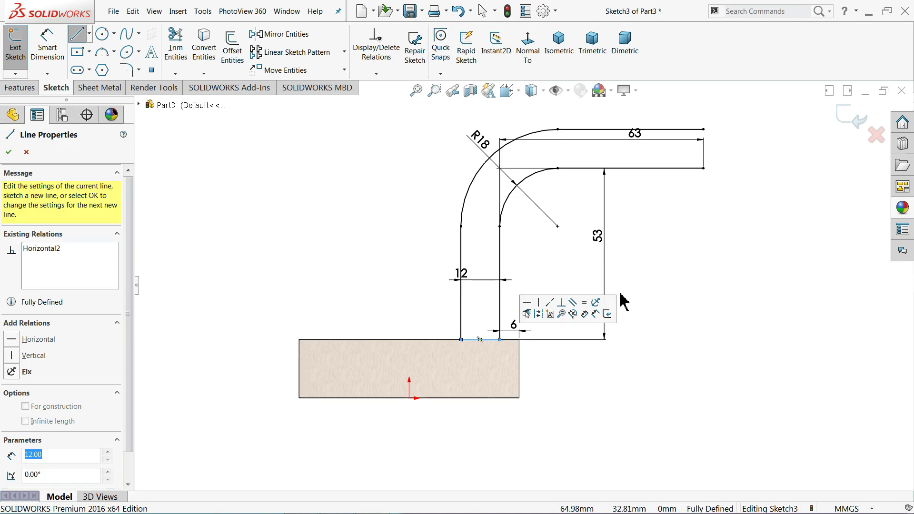
pyautogui.click(705, 130)
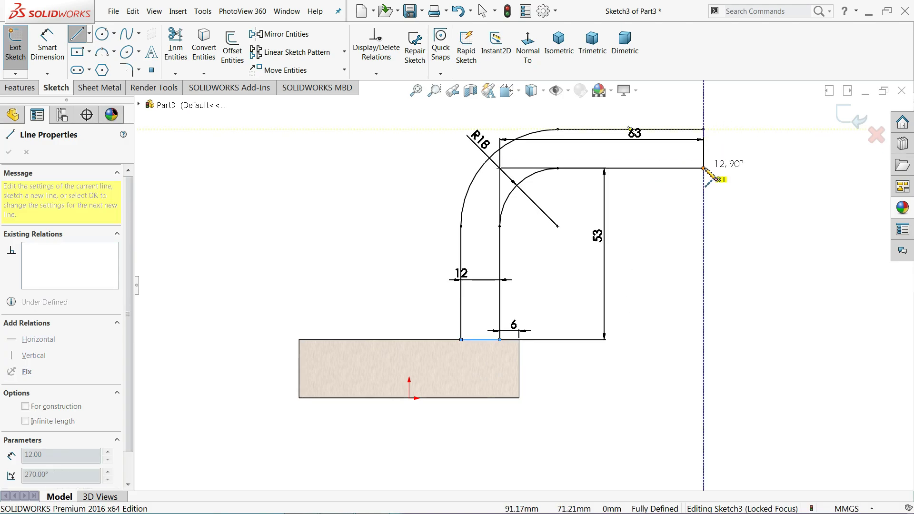
pyautogui.click(704, 169)
# - End line drawing and move the 63 and 53 dimensions clear of the profile
pyautogui.rightClick(743, 163)
pyautogui.click(768, 168)
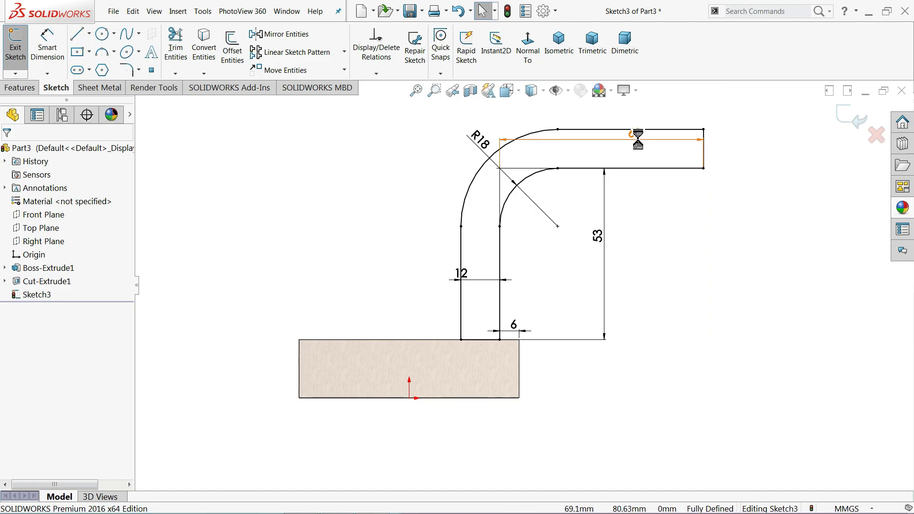
pyautogui.moveTo(638, 139); pyautogui.dragTo(639, 111)
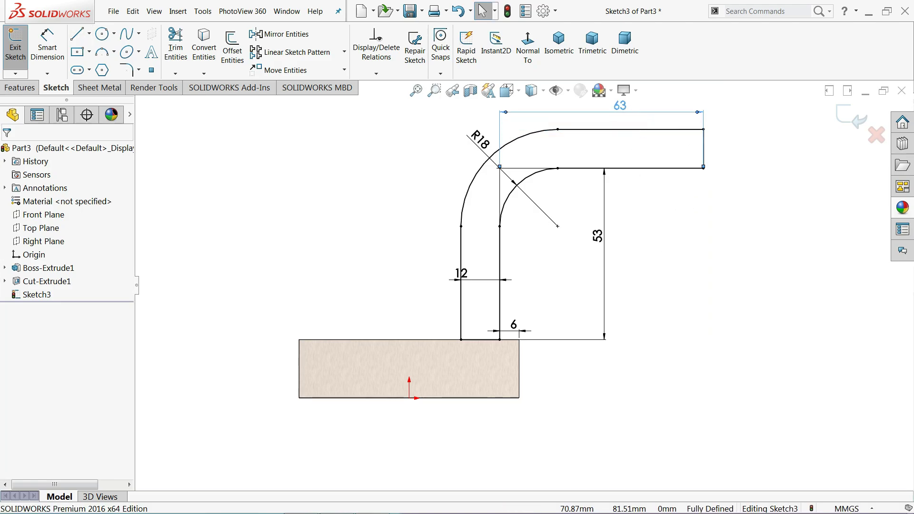
pyautogui.moveTo(597, 238); pyautogui.dragTo(614, 246)
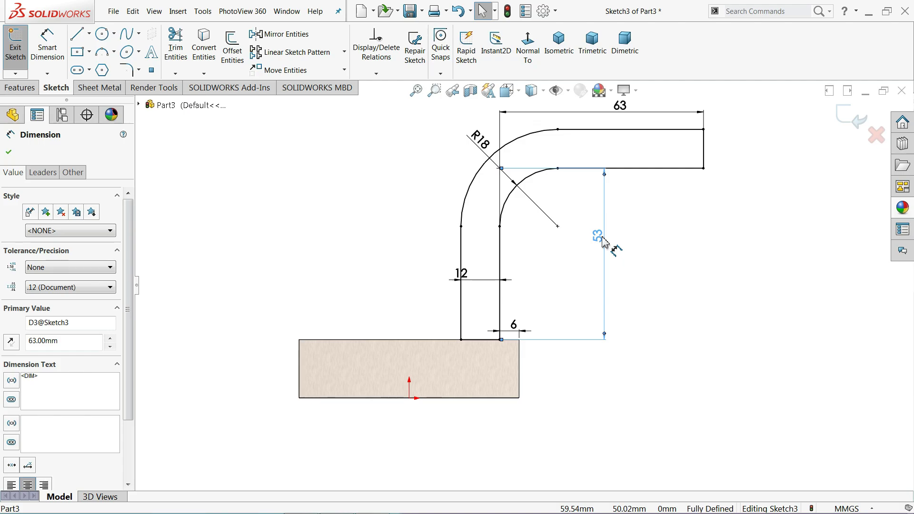
pyautogui.scroll(-3, 495, 347)
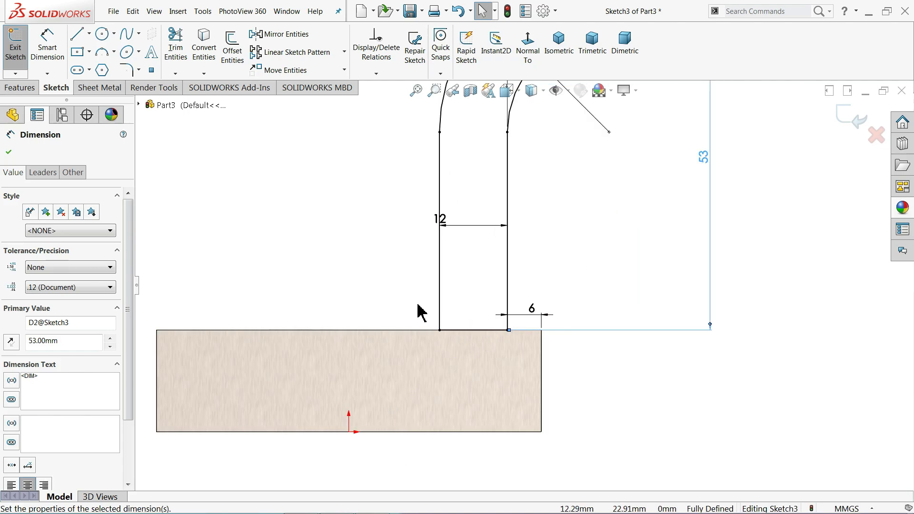
# - Add an R6 sketch fillet at the arm's outer bottom corner where it meets the base
pyautogui.click(127, 71)
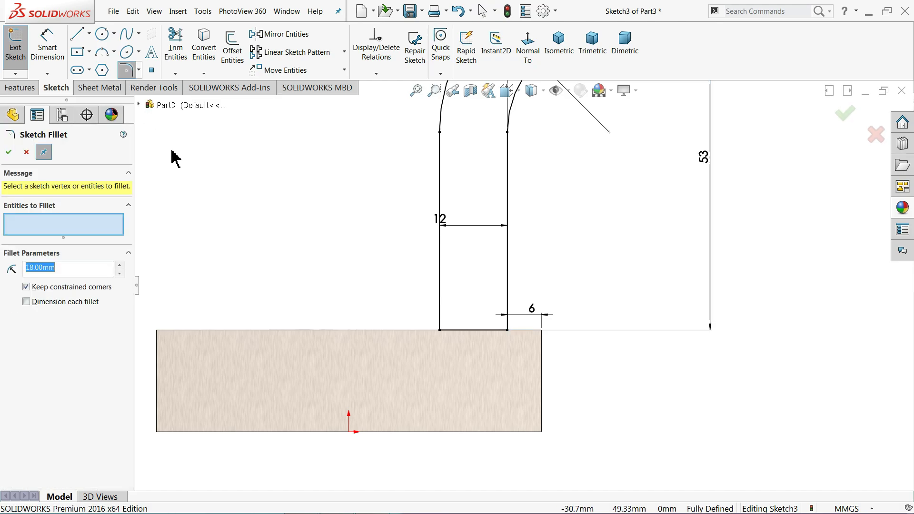
pyautogui.write('6')
pyautogui.press('Return')
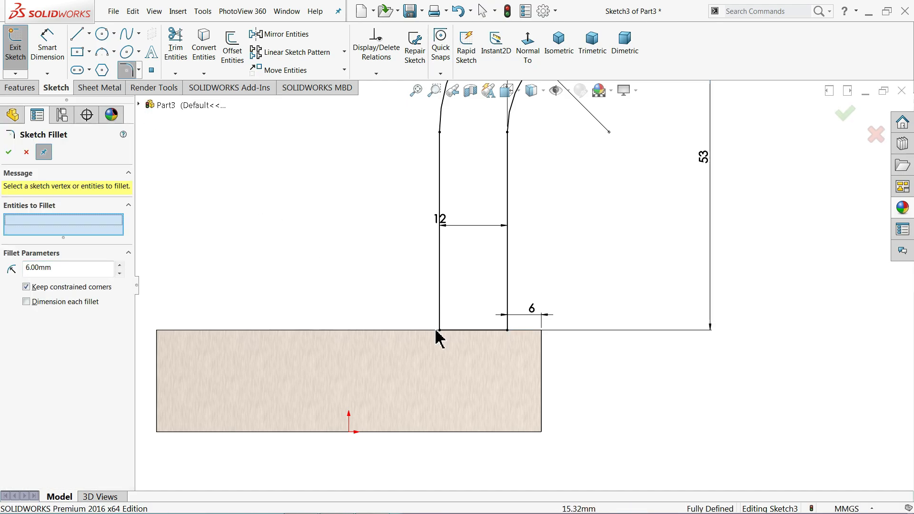
pyautogui.click(438, 331)
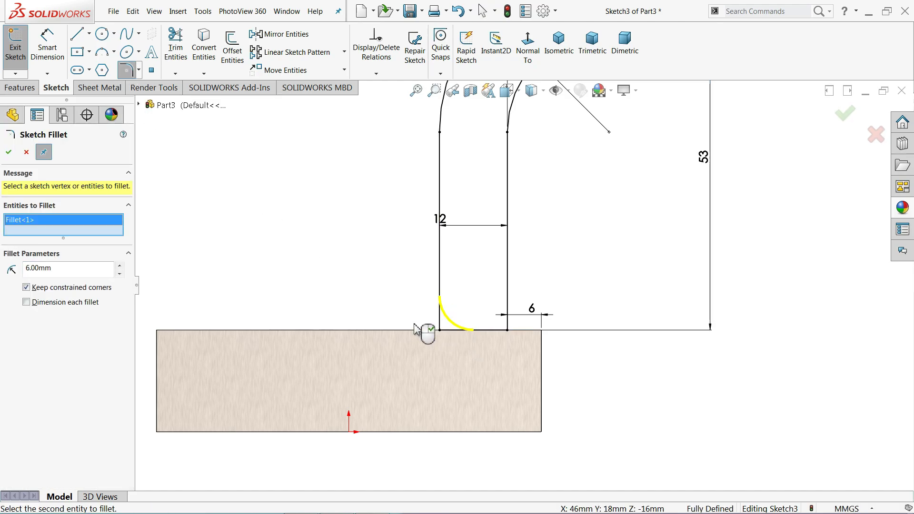
pyautogui.click(9, 154)
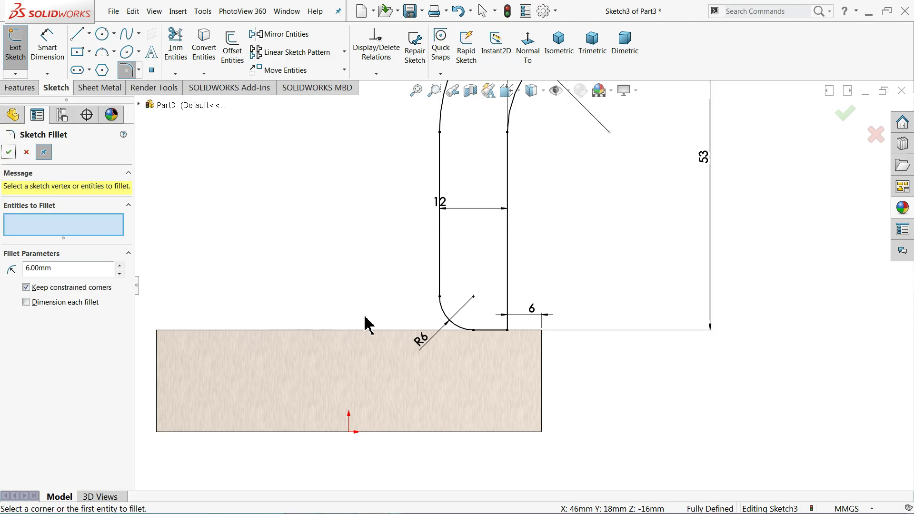
pyautogui.click(509, 331)
pyautogui.scroll(2, 510, 296)
pyautogui.scroll(2, 511, 278)
pyautogui.scroll(-1, 518, 235)
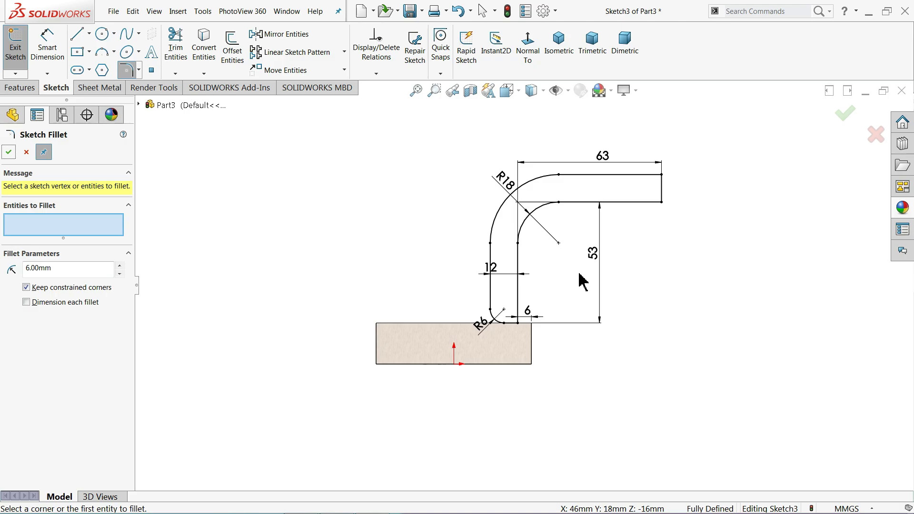
pyautogui.click(9, 154)
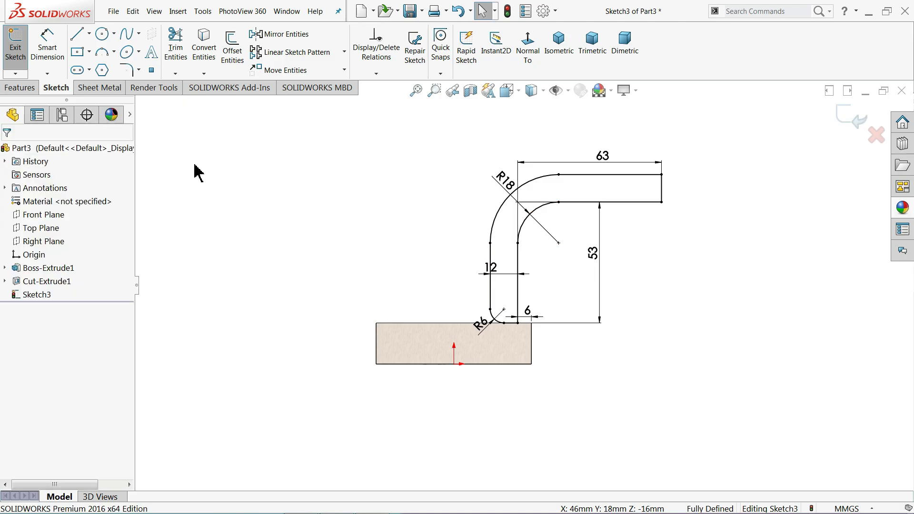
# - Extrude Sketch3 in the flipped direction, Blind to 92 mm, as Boss-Extrude2
pyautogui.click(15, 89)
pyautogui.click(21, 49)
pyautogui.click(609, 55)
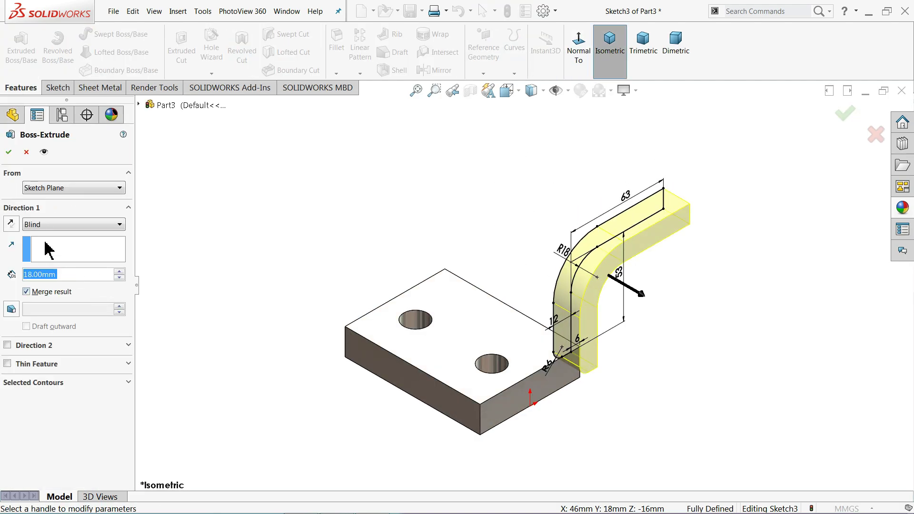
pyautogui.click(11, 222)
pyautogui.click(42, 224)
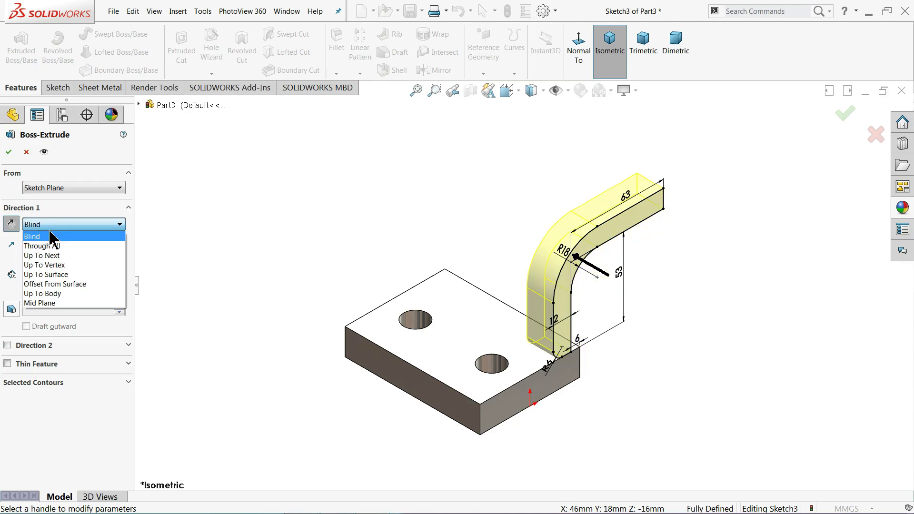
pyautogui.click(55, 249)
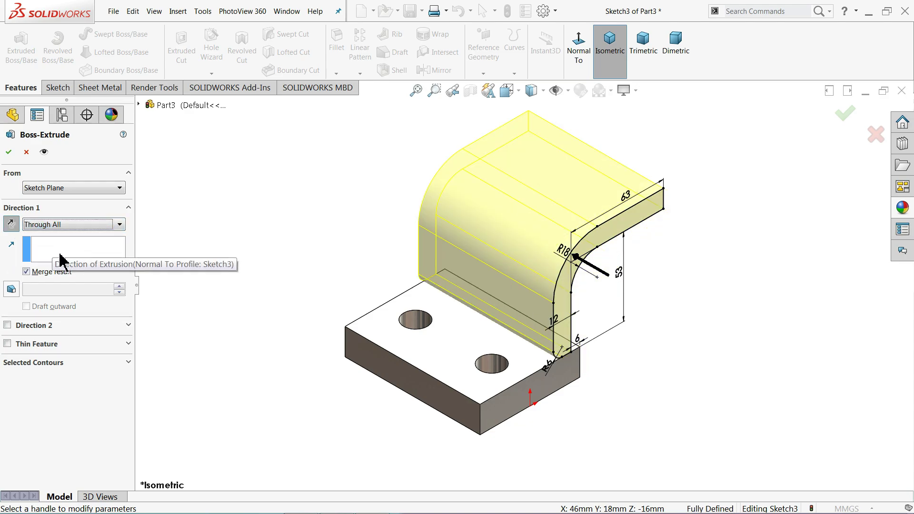
pyautogui.click(64, 227)
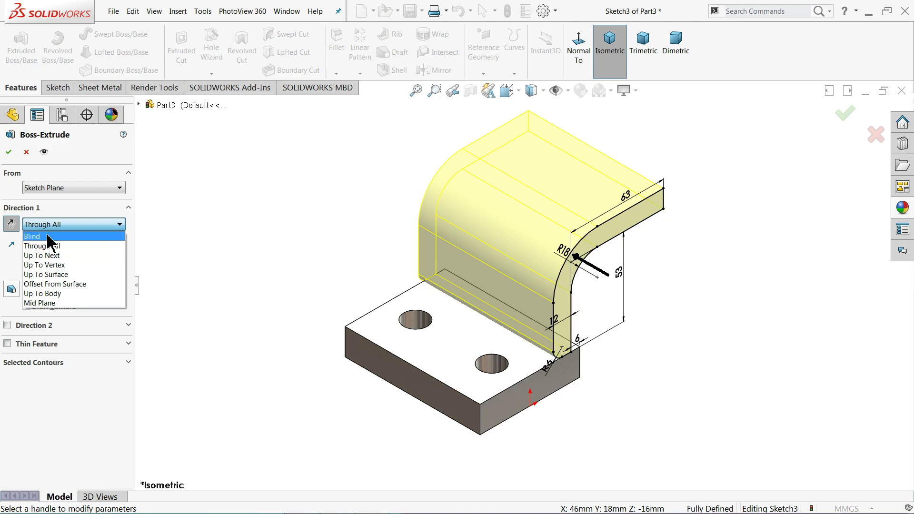
pyautogui.click(51, 235)
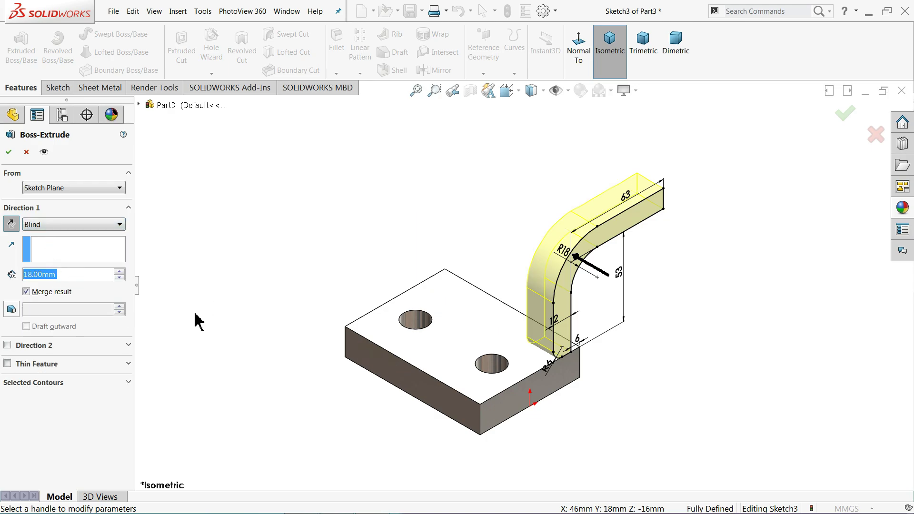
pyautogui.write('92')
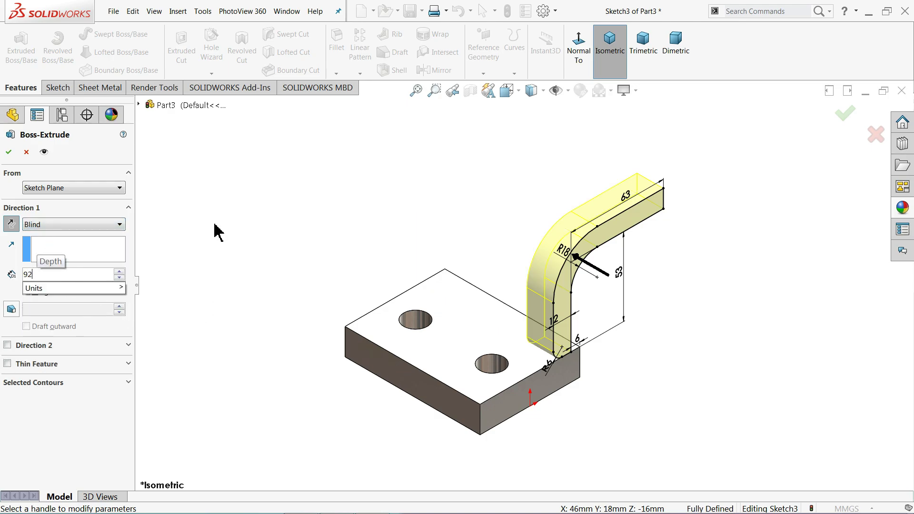
pyautogui.press('Return')
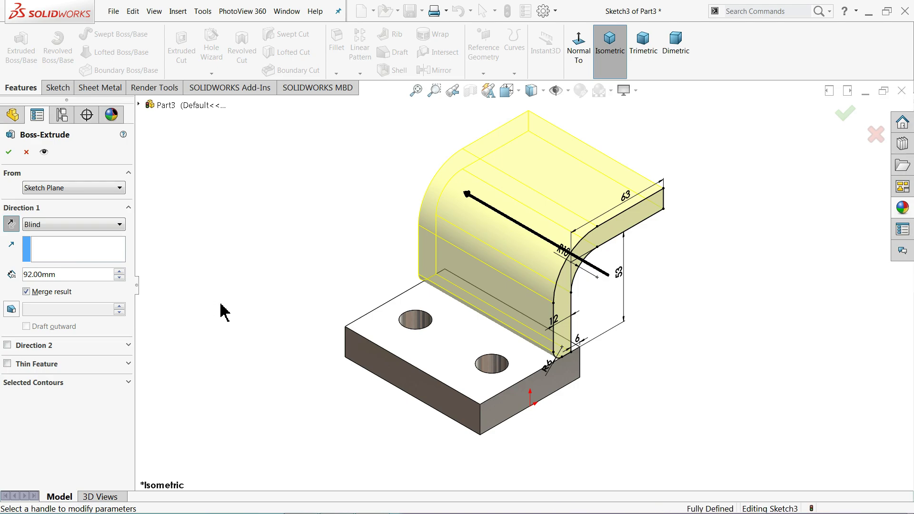
pyautogui.moveTo(221, 310)
pyautogui.mouseDown(button='middle')
pyautogui.moveTo(260, 315)
pyautogui.moveTo(225, 314)
pyautogui.mouseUp(button='middle')
pyautogui.scroll(-2, 496, 281)
pyautogui.scroll(-1, 496, 281)
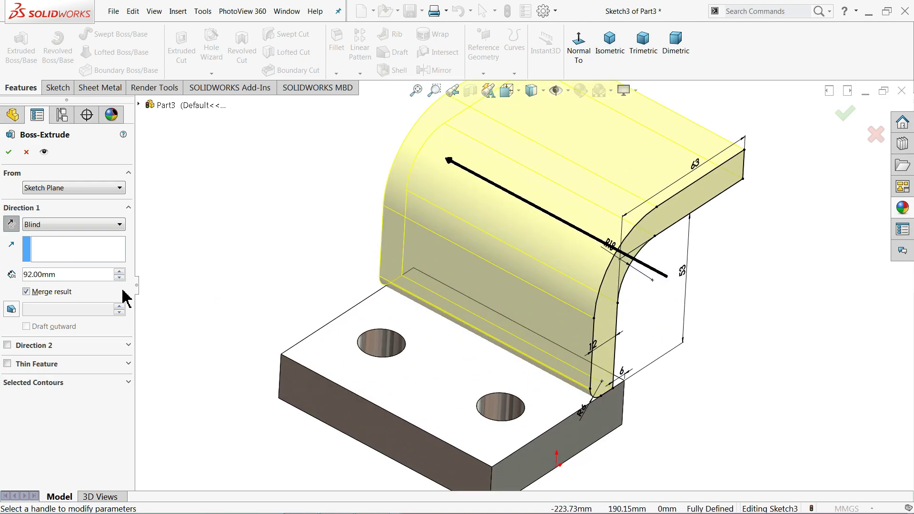
pyautogui.click(9, 151)
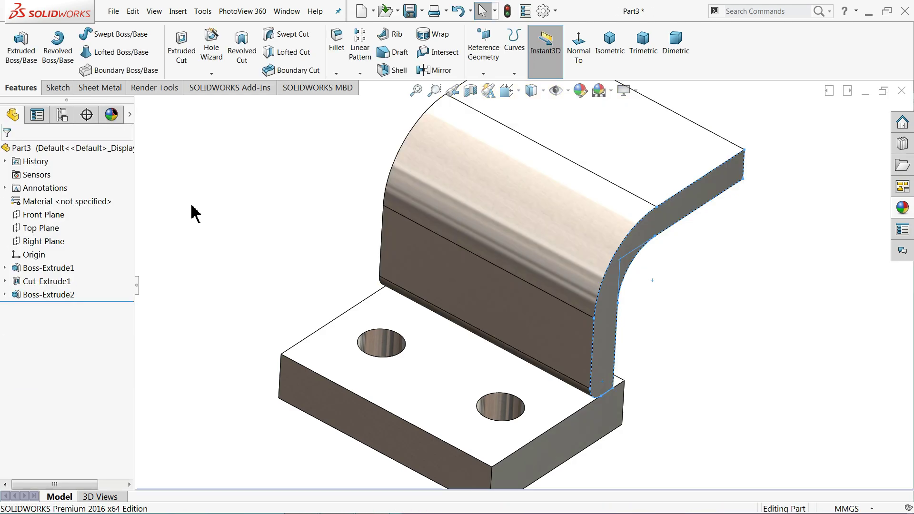
# - Apply a 6 mm fillet to the long bottom edge at the arm's foot, viewed from below
pyautogui.moveTo(194, 210)
pyautogui.mouseDown(button='middle')
pyautogui.moveTo(265, 286)
pyautogui.moveTo(231, 265)
pyautogui.moveTo(200, 267)
pyautogui.mouseUp(button='middle')
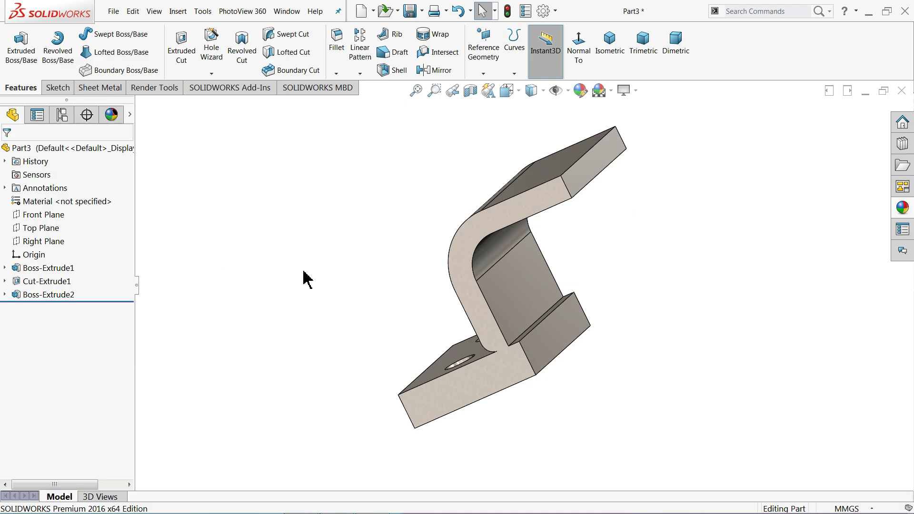
pyautogui.moveTo(305, 279); pyautogui.dragTo(330, 302, button='middle')
pyautogui.scroll(-2, 550, 336)
pyautogui.scroll(-2, 551, 336)
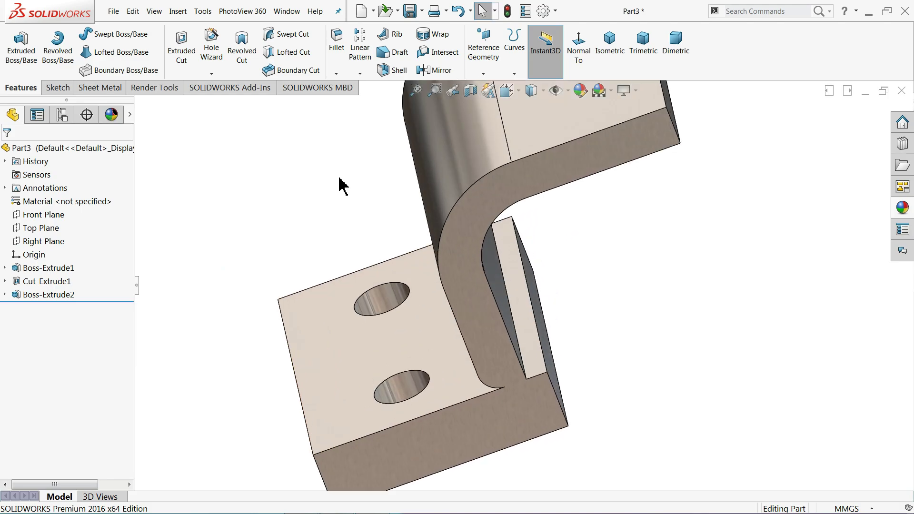
pyautogui.click(338, 63)
pyautogui.write('6')
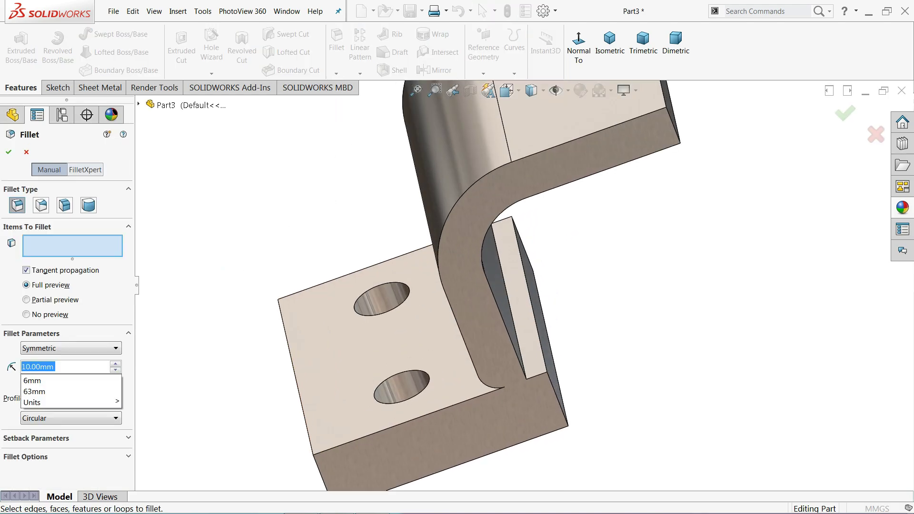
pyautogui.click(514, 333)
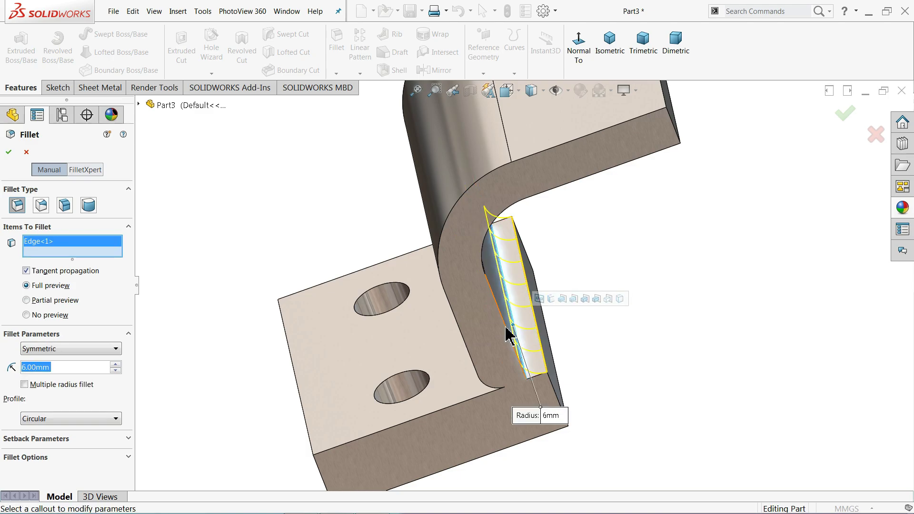
pyautogui.click(8, 153)
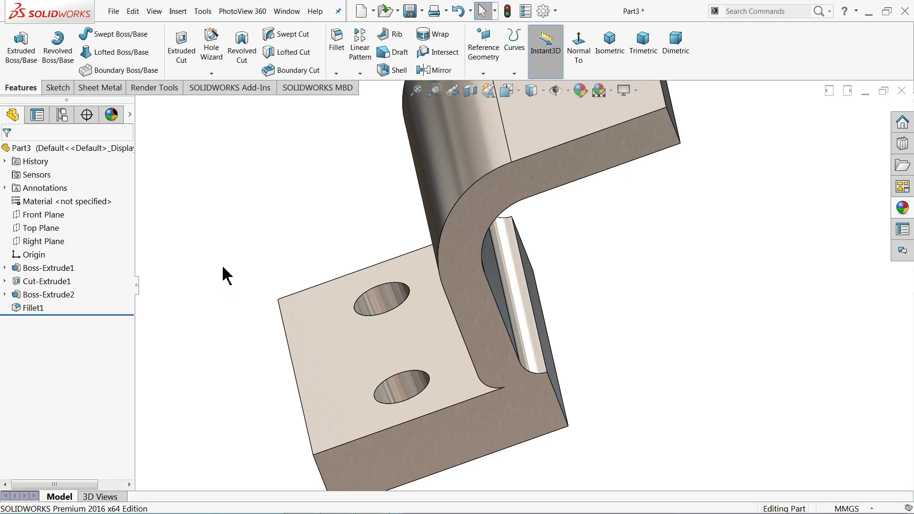
pyautogui.moveTo(223, 276)
pyautogui.mouseDown(button='middle')
pyautogui.moveTo(289, 297)
pyautogui.moveTo(307, 316)
pyautogui.mouseUp(button='middle')
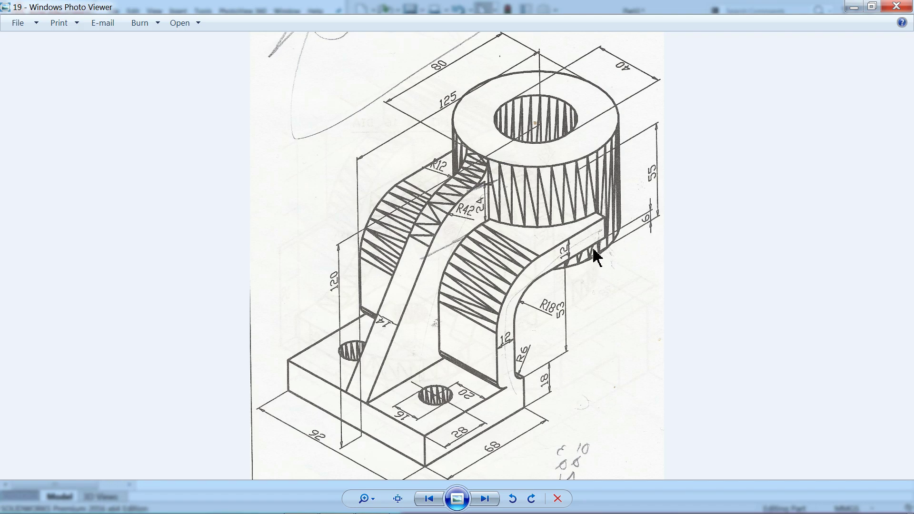
pyautogui.click(853, 7)
pyautogui.scroll(3, 635, 235)
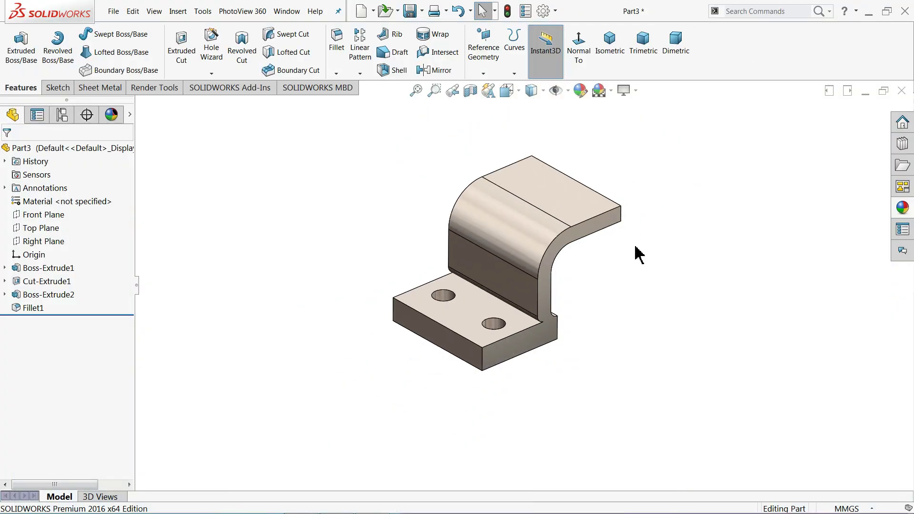
pyautogui.scroll(-2, 546, 218)
# - Start a new sketch on the arm's top face and view it head-on
pyautogui.click(546, 217)
pyautogui.click(548, 174)
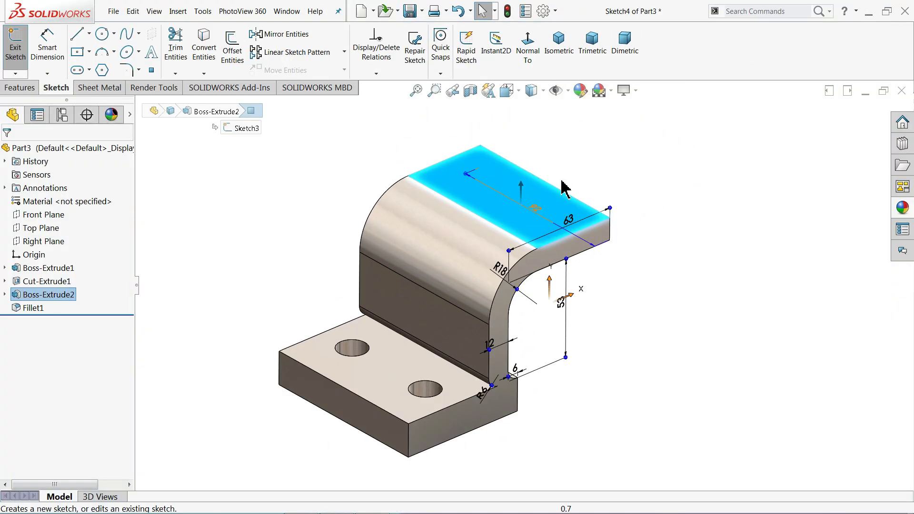
pyautogui.click(523, 58)
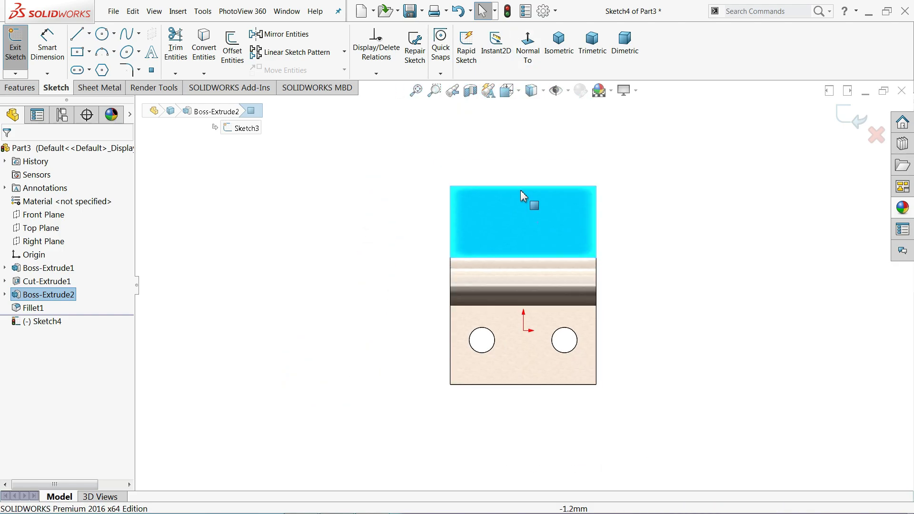
# - Draw a circle centred on the face's top edge and dimension it to Ø80
pyautogui.click(101, 34)
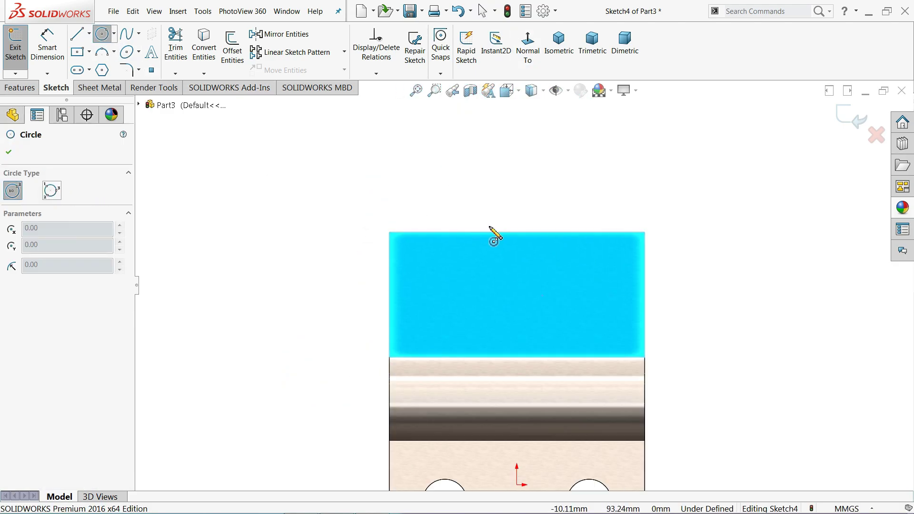
pyautogui.click(517, 232)
pyautogui.click(567, 151)
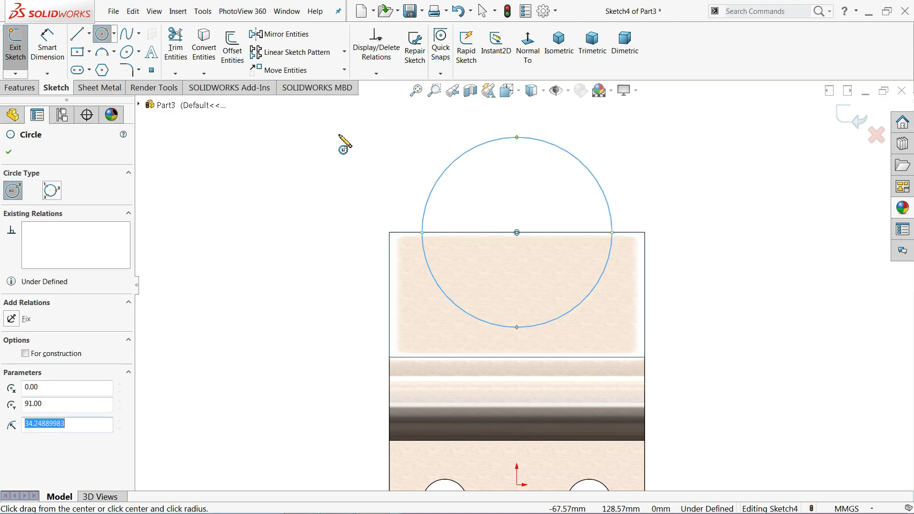
pyautogui.click(57, 50)
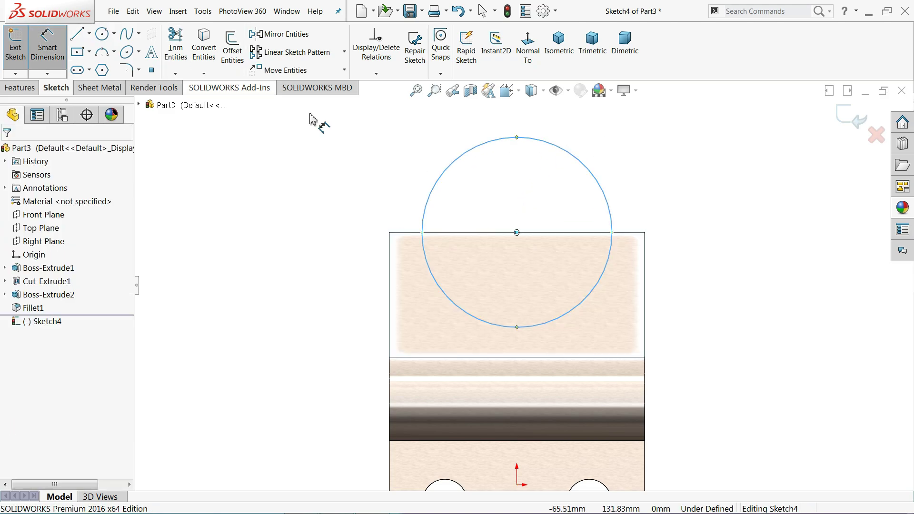
pyautogui.click(428, 206)
pyautogui.click(324, 213)
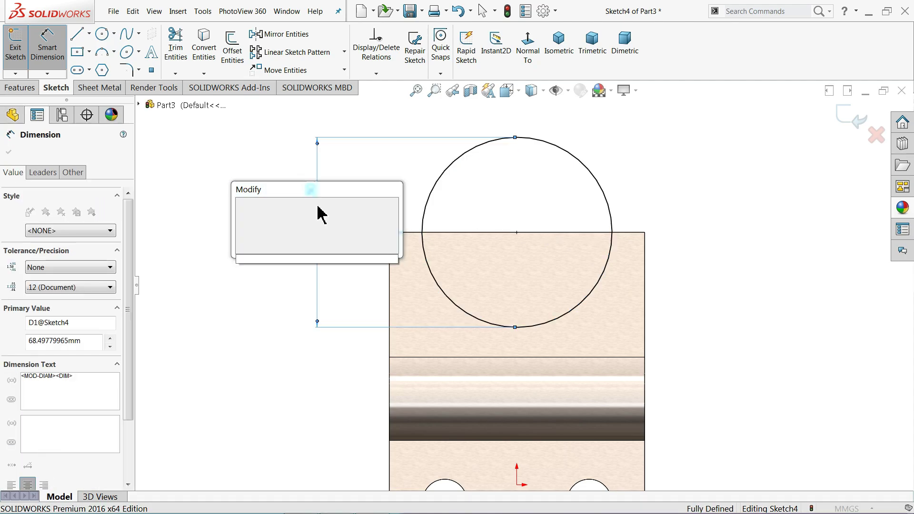
pyautogui.write('80')
pyautogui.click(240, 207)
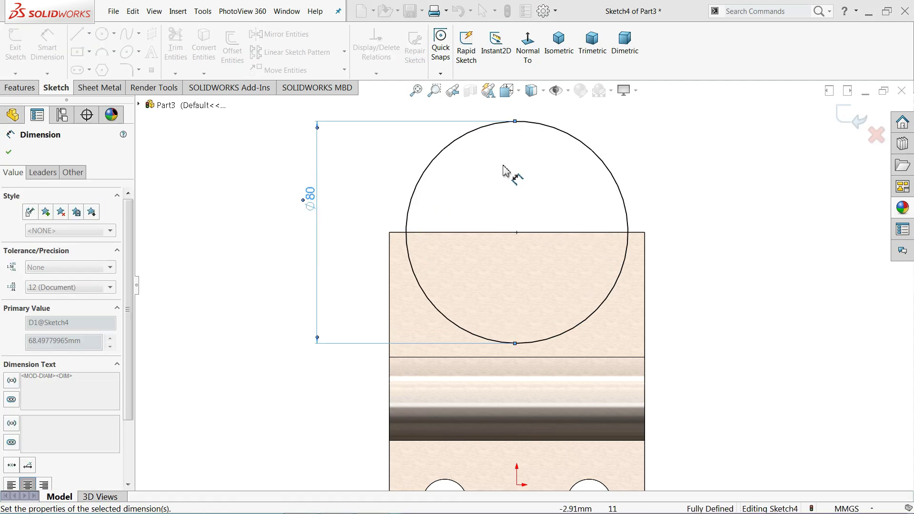
# - Extrude the Ø80 circle 37 mm up and 18 mm down as Boss-Extrude3
pyautogui.click(559, 47)
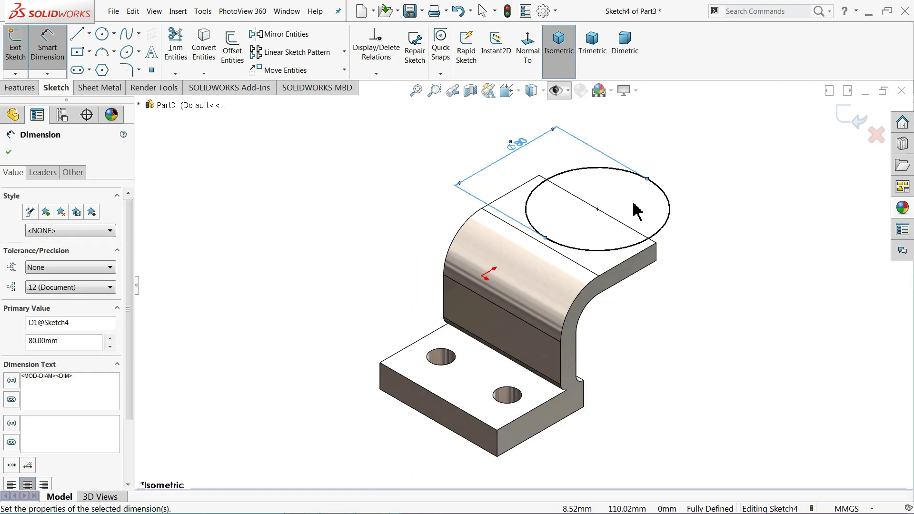
pyautogui.scroll(-2, 636, 210)
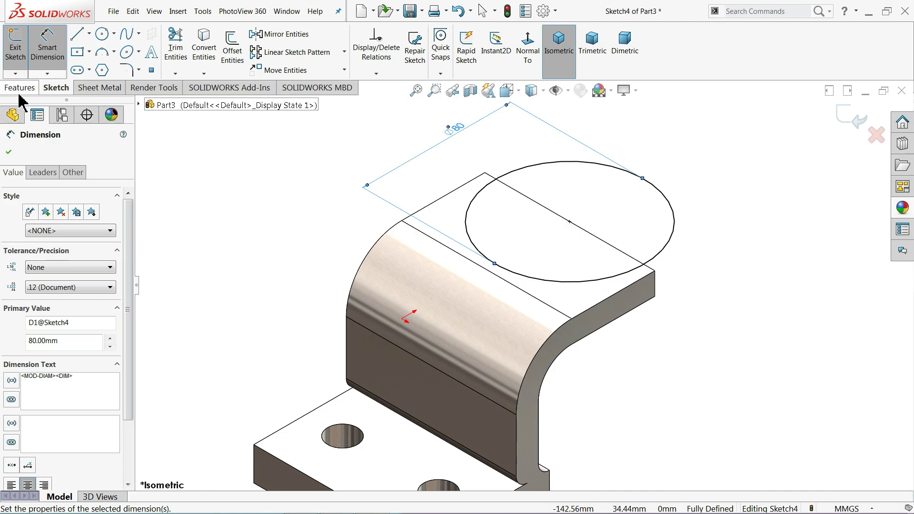
pyautogui.click(19, 88)
pyautogui.click(20, 48)
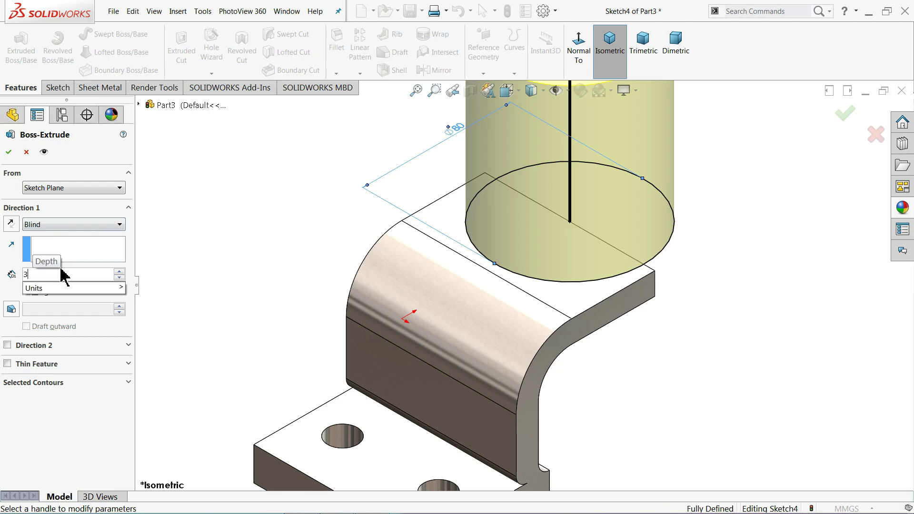
pyautogui.write('37')
pyautogui.press('Return')
pyautogui.scroll(3, 416, 274)
pyautogui.scroll(-3, 587, 289)
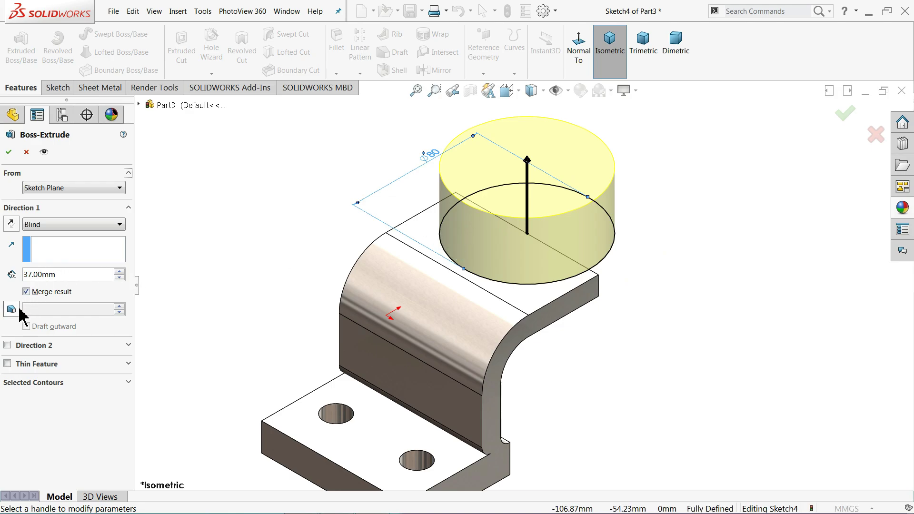
pyautogui.click(7, 344)
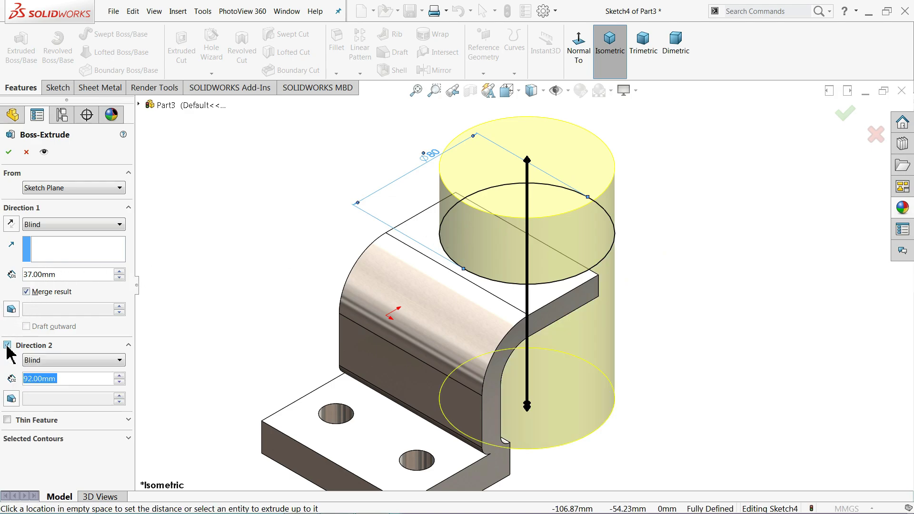
pyautogui.write('18')
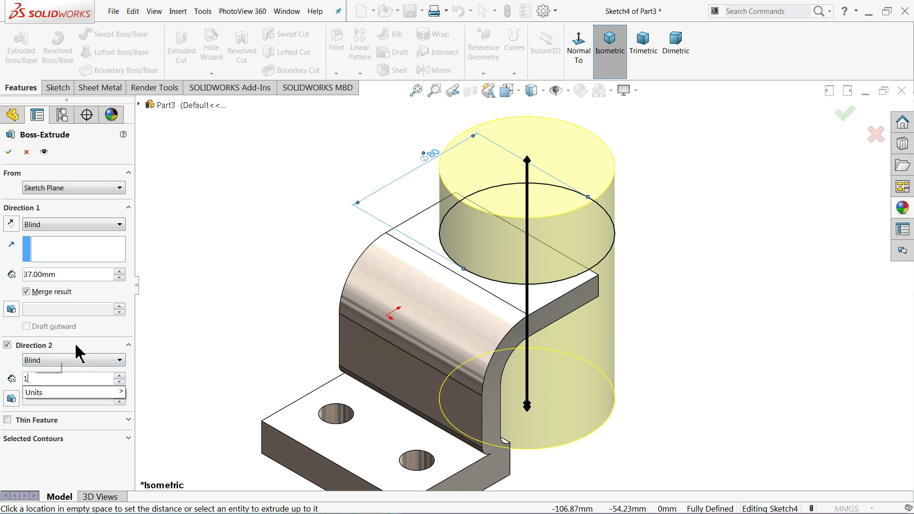
pyautogui.press('Return')
pyautogui.moveTo(286, 272)
pyautogui.mouseDown(button='middle')
pyautogui.moveTo(220, 205)
pyautogui.moveTo(276, 243)
pyautogui.moveTo(284, 233)
pyautogui.moveTo(242, 203)
pyautogui.moveTo(286, 246)
pyautogui.mouseUp(button='middle')
pyautogui.scroll(-2, 476, 395)
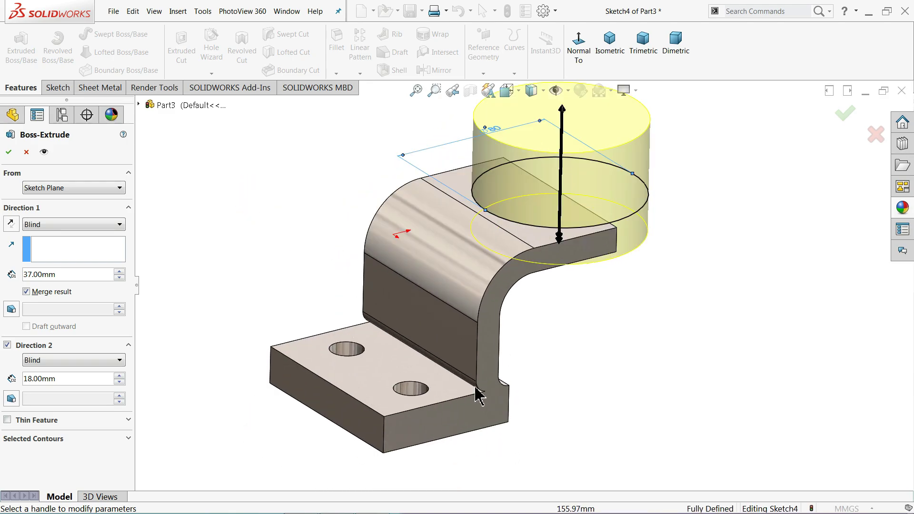
pyautogui.click(10, 153)
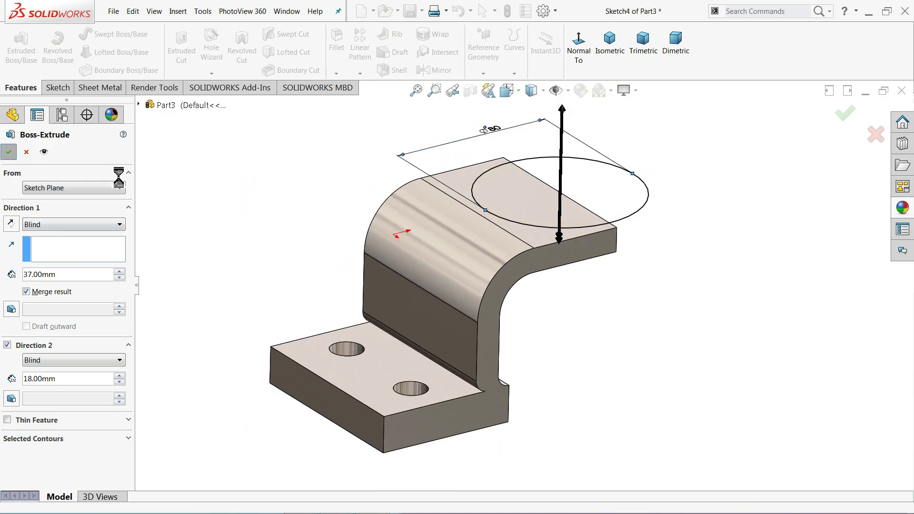
pyautogui.scroll(2, 292, 214)
pyautogui.moveTo(292, 214)
pyautogui.mouseDown(button='middle')
pyautogui.moveTo(376, 224)
pyautogui.moveTo(369, 176)
pyautogui.moveTo(332, 117)
pyautogui.moveTo(369, 250)
pyautogui.moveTo(379, 231)
pyautogui.mouseUp(button='middle')
pyautogui.scroll(-2, 555, 198)
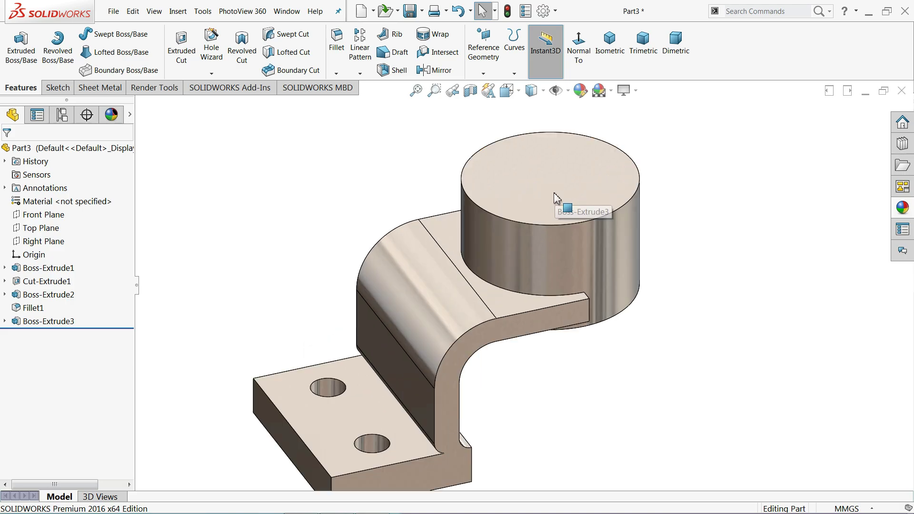
pyautogui.scroll(-2, 555, 187)
# - Draw a circle at the centre of the cylinder's top face in a new sketch
pyautogui.click(581, 168)
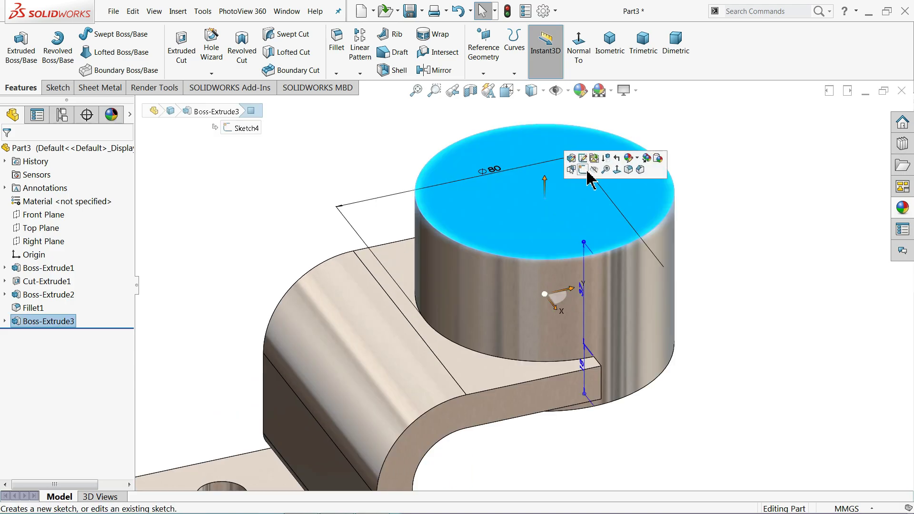
pyautogui.click(585, 163)
pyautogui.scroll(-2, 579, 165)
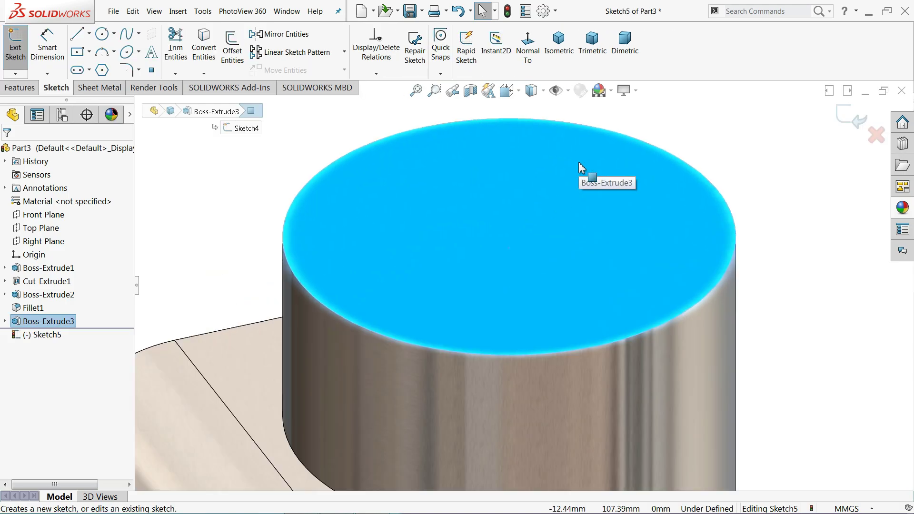
pyautogui.click(103, 33)
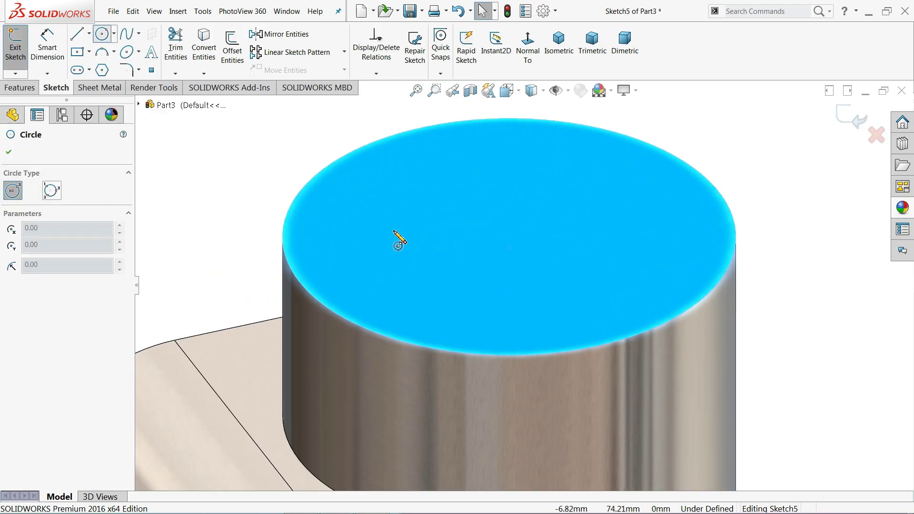
pyautogui.click(509, 237)
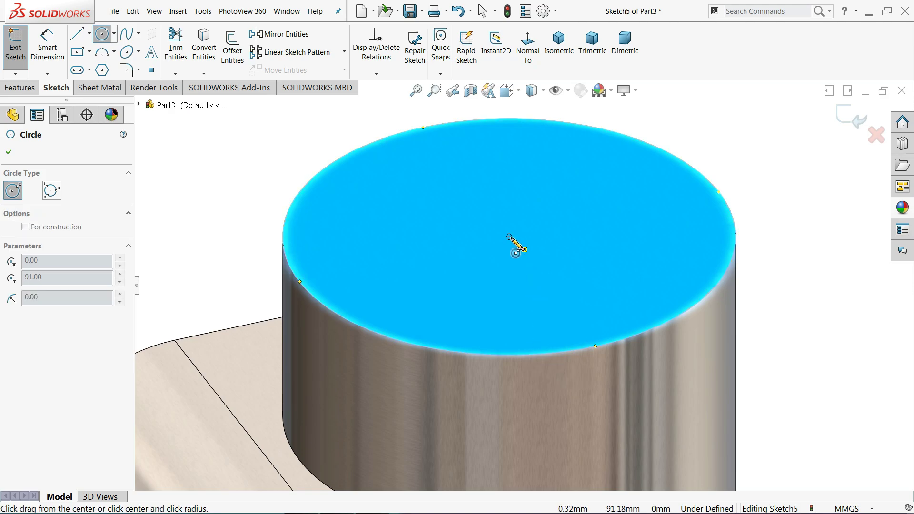
pyautogui.click(577, 180)
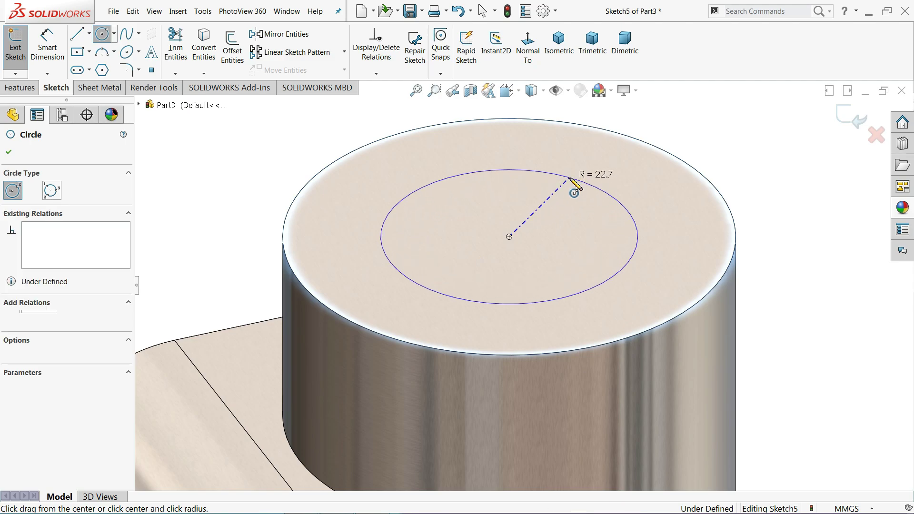
# - Dimension the inner circle to Ø40 and exit the sketch
pyautogui.click(47, 47)
pyautogui.click(389, 196)
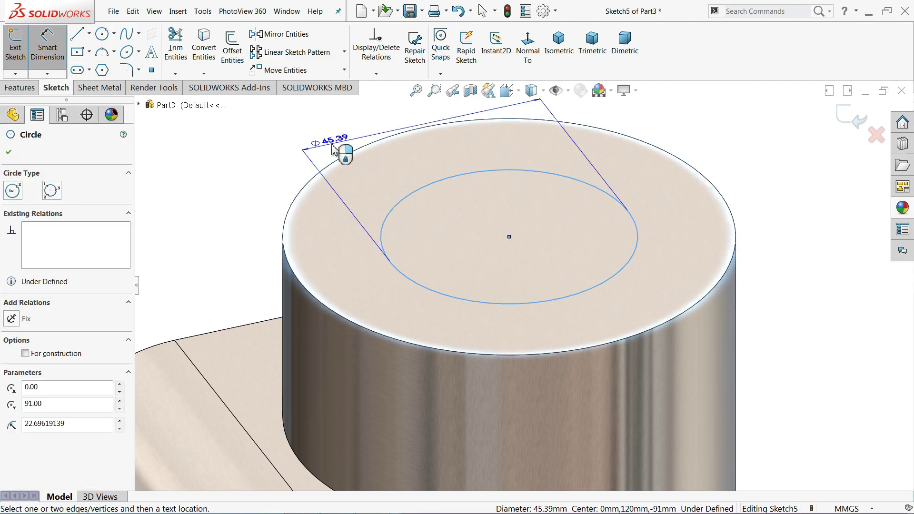
pyautogui.click(343, 152)
pyautogui.write('40')
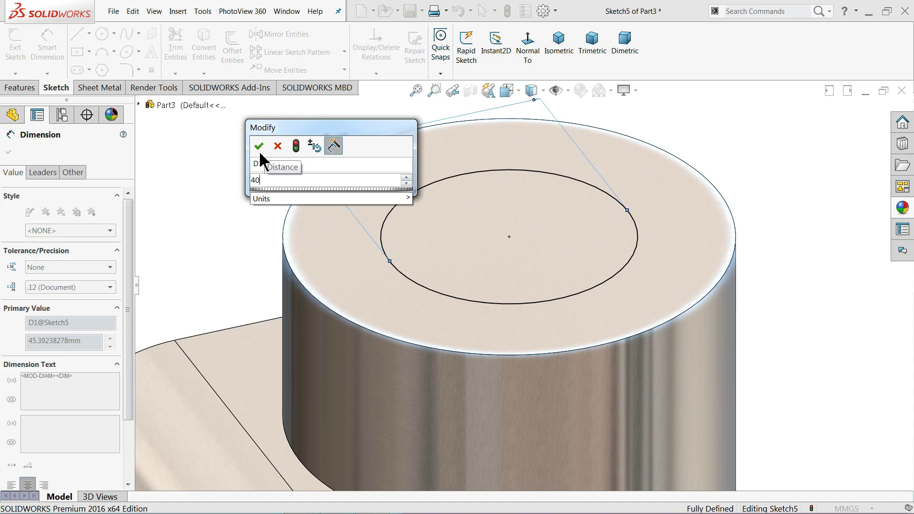
pyautogui.click(259, 147)
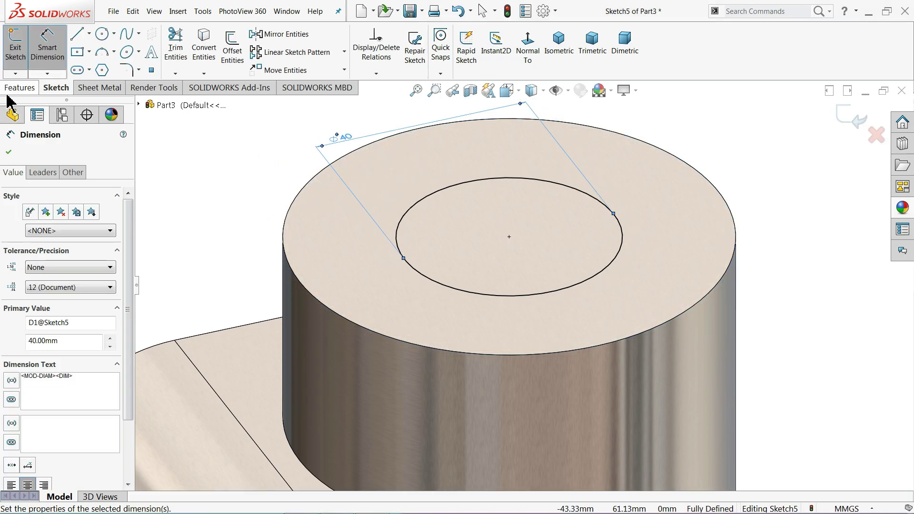
pyautogui.click(853, 119)
pyautogui.click(30, 88)
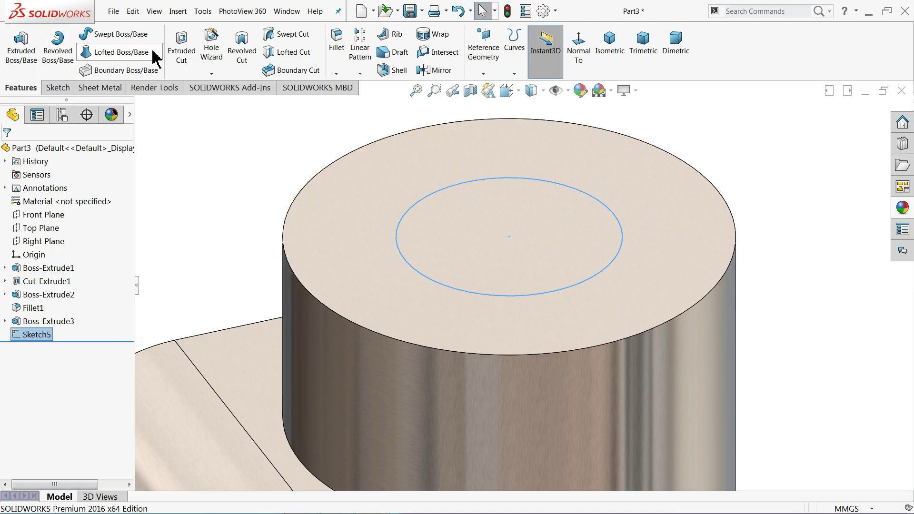
# - Cut the Ø40 circle Through All as Cut-Extrude2, boring through the cylinder
pyautogui.click(186, 54)
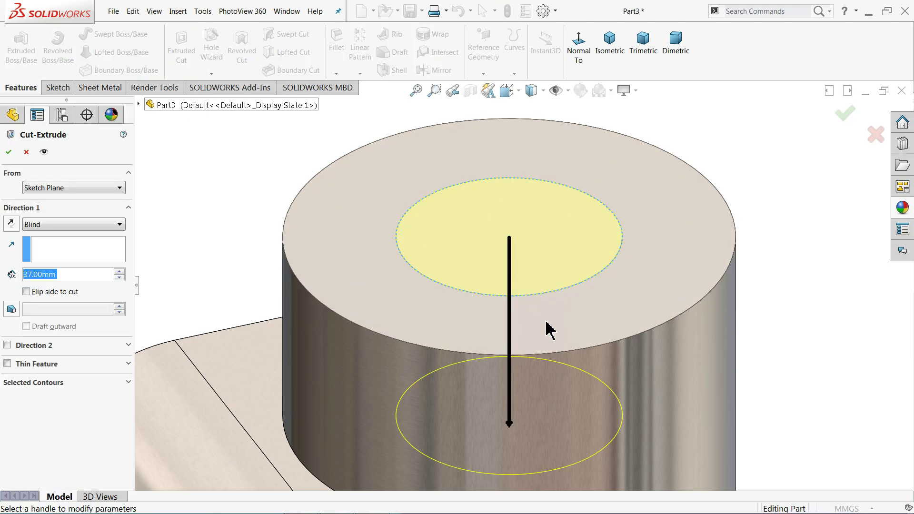
pyautogui.scroll(2, 518, 304)
pyautogui.scroll(2, 529, 336)
pyautogui.scroll(-3, 547, 387)
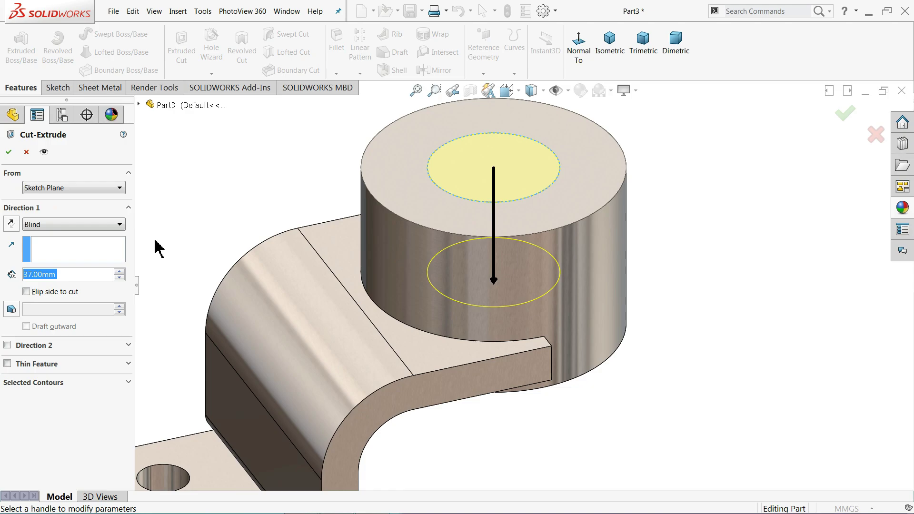
pyautogui.click(84, 231)
pyautogui.click(65, 242)
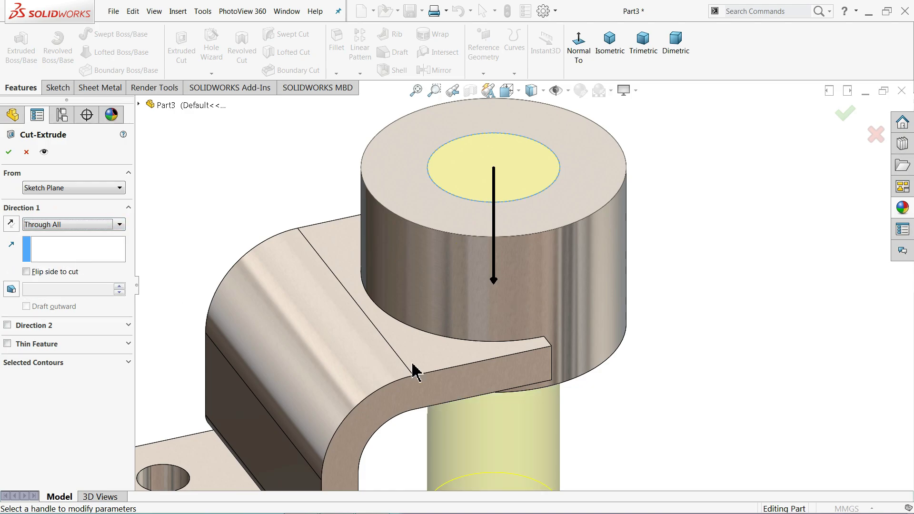
pyautogui.scroll(2, 428, 372)
pyautogui.moveTo(465, 397)
pyautogui.mouseDown(button='middle')
pyautogui.moveTo(438, 286)
pyautogui.moveTo(421, 442)
pyautogui.mouseUp(button='middle')
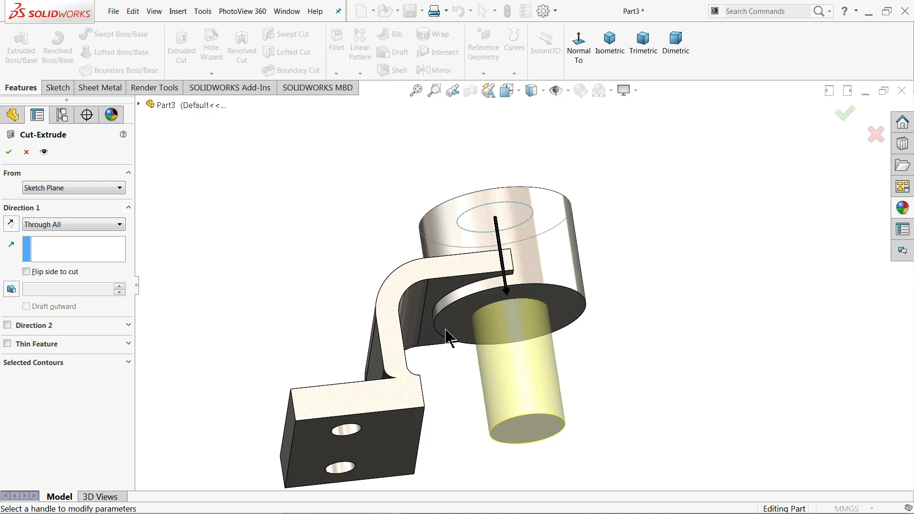
pyautogui.click(8, 152)
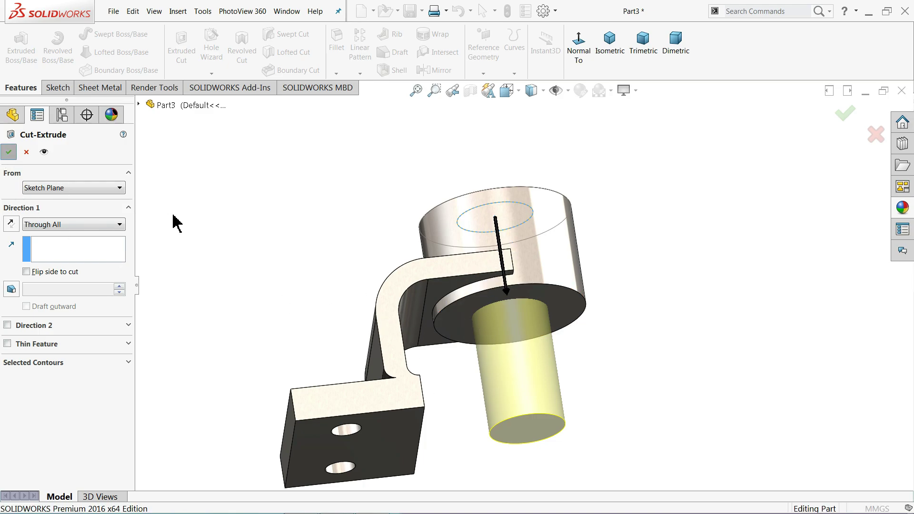
pyautogui.click(215, 201)
pyautogui.moveTo(220, 198); pyautogui.dragTo(279, 303, button='middle')
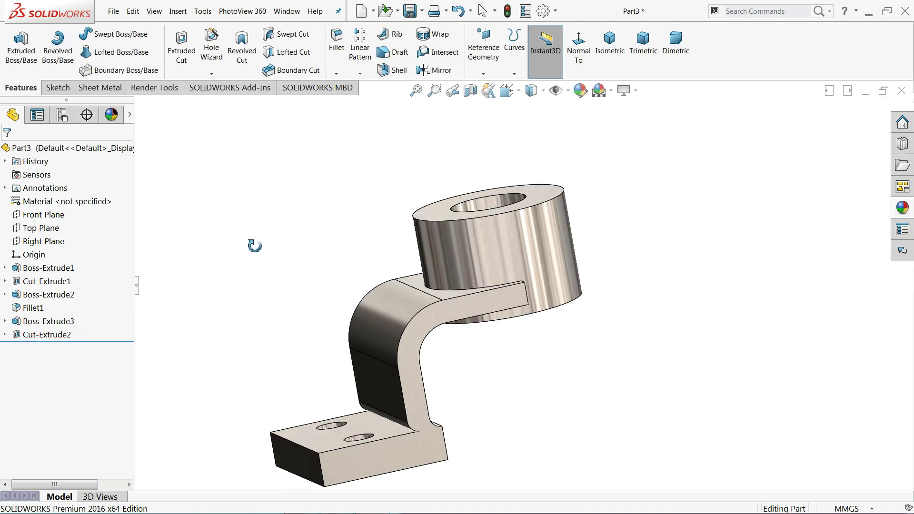
pyautogui.scroll(3, 283, 291)
pyautogui.scroll(-2, 496, 360)
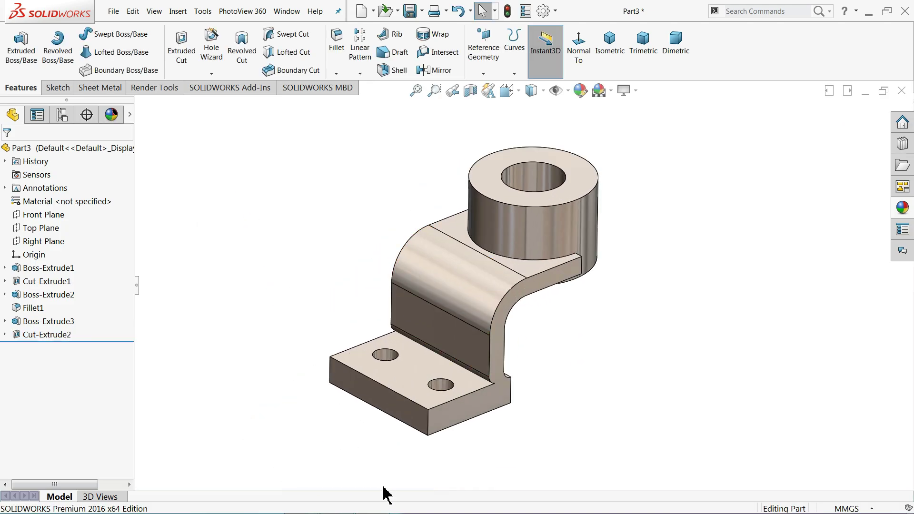
pyautogui.hotkey('alt', 'Tab')
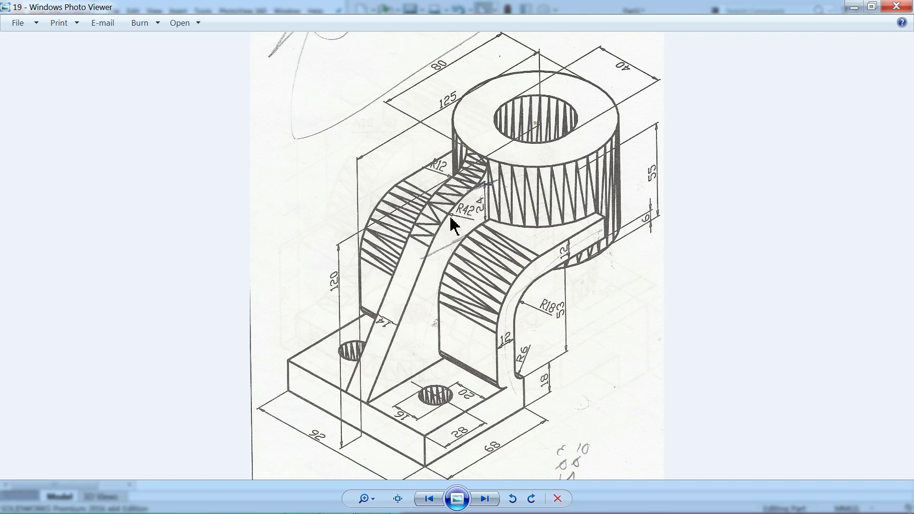
pyautogui.click(854, 7)
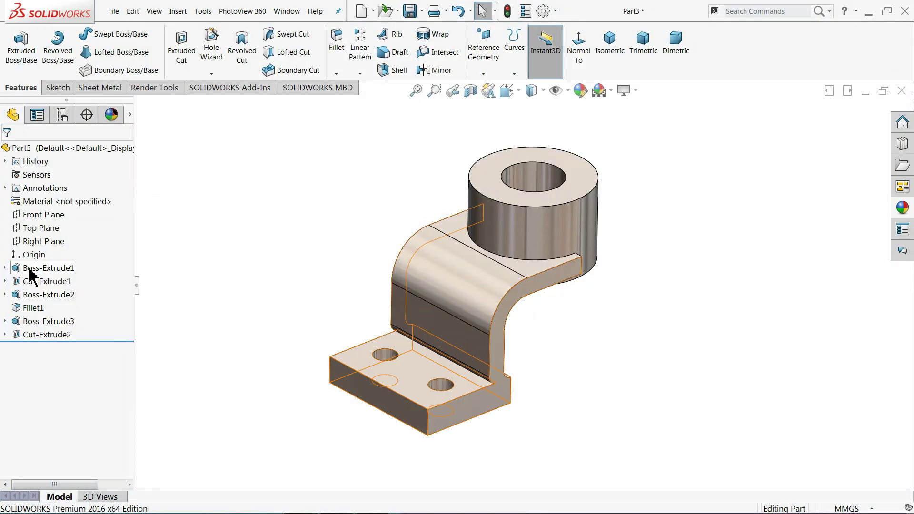
# - Create Sketch6 on the Right Plane, set the view Normal To it, then orbit to inspect
pyautogui.click(37, 241)
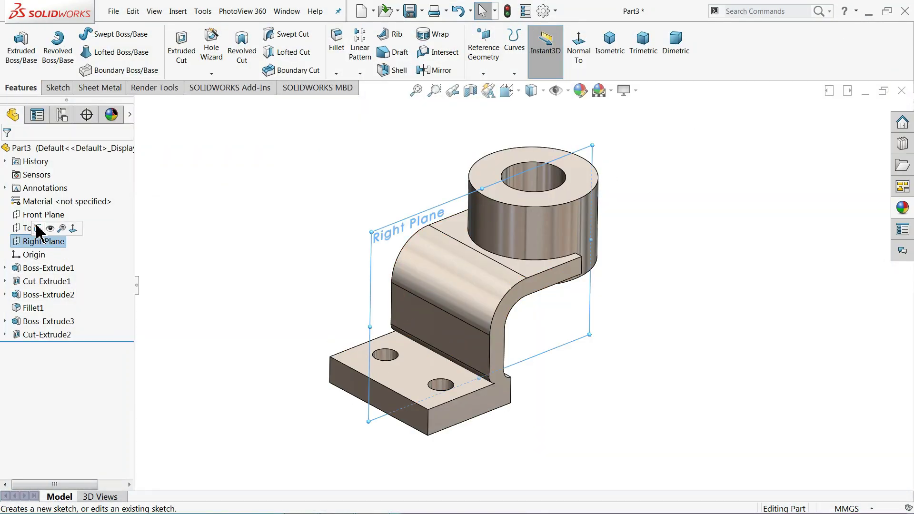
pyautogui.click(38, 228)
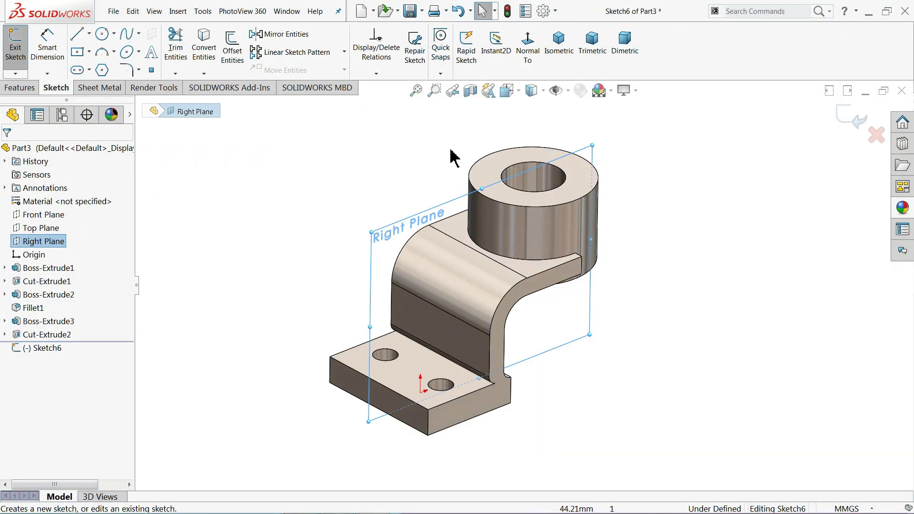
pyautogui.click(521, 91)
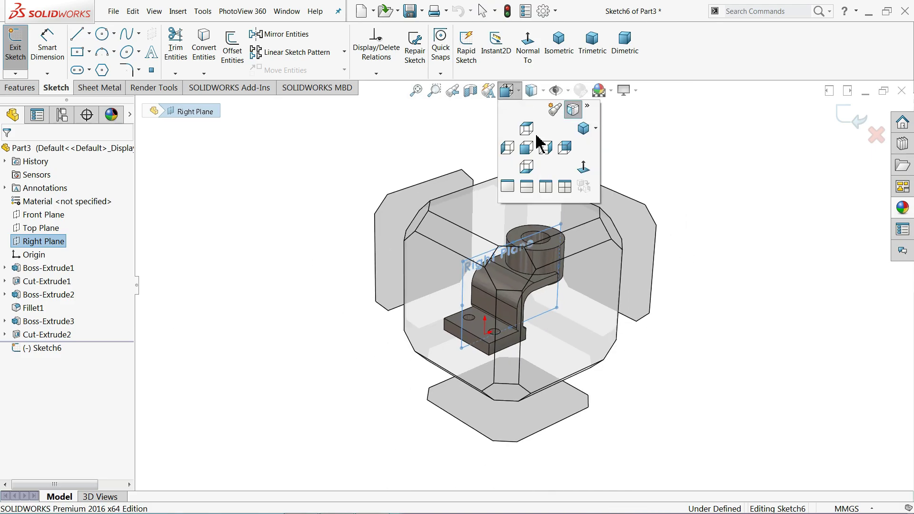
pyautogui.click(583, 169)
pyautogui.scroll(-2, 557, 221)
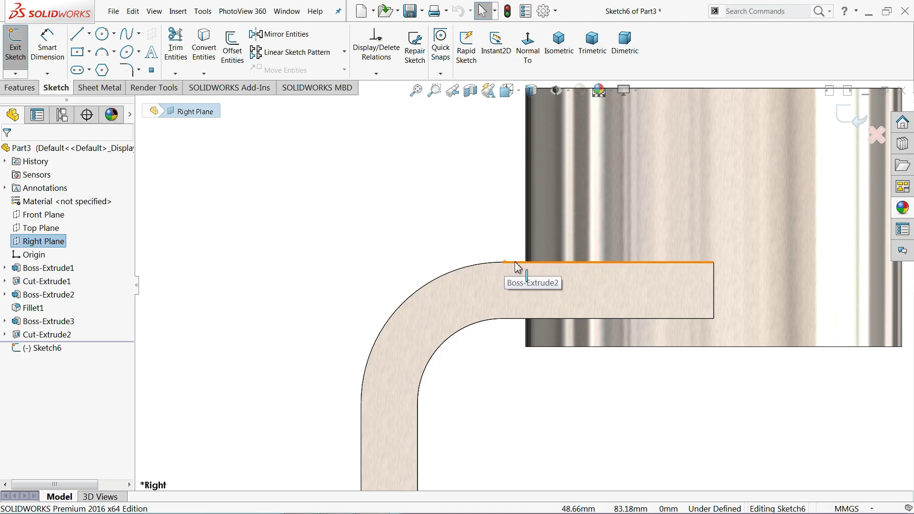
pyautogui.scroll(2, 449, 287)
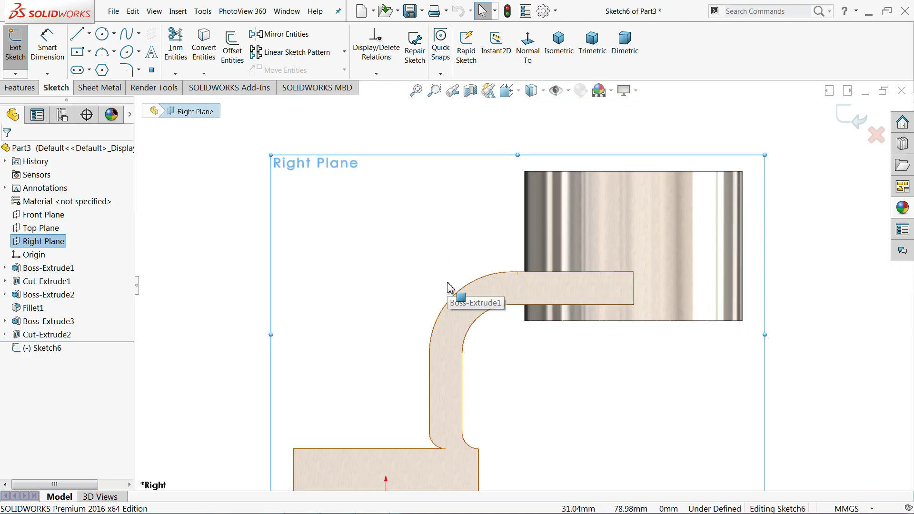
pyautogui.scroll(2, 448, 287)
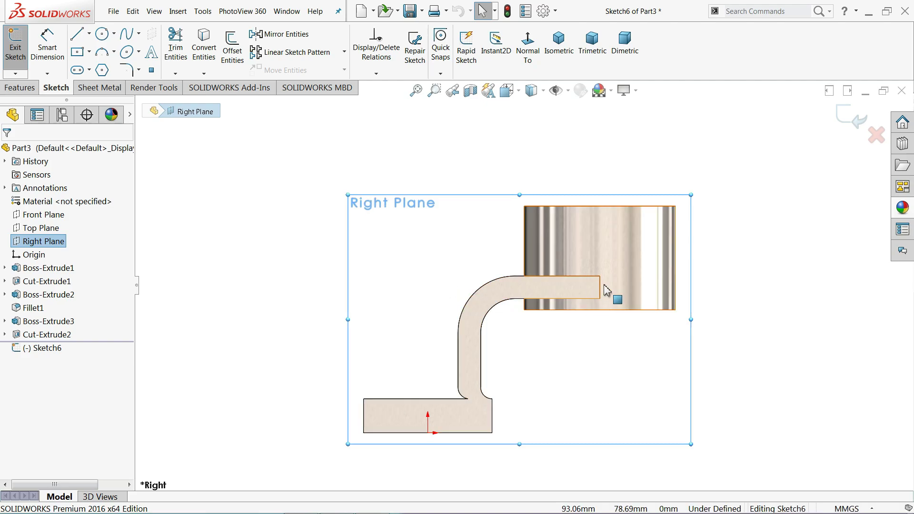
pyautogui.scroll(-1, 638, 293)
pyautogui.scroll(1, 532, 307)
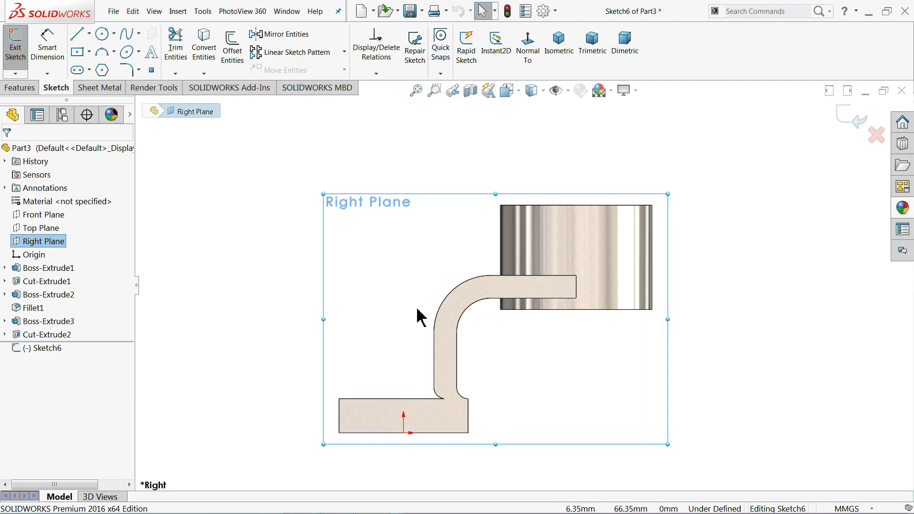
pyautogui.moveTo(407, 297); pyautogui.dragTo(439, 349, button='middle')
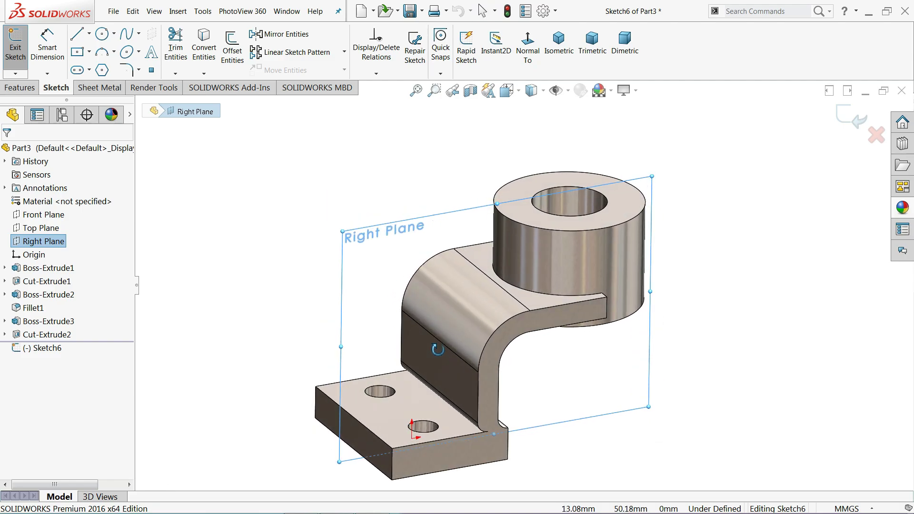
pyautogui.moveTo(438, 350); pyautogui.dragTo(422, 326, button='middle')
# - Sketch the rib outline: vertical line, horizontal top line, and slanted line to the base corner
pyautogui.click(528, 51)
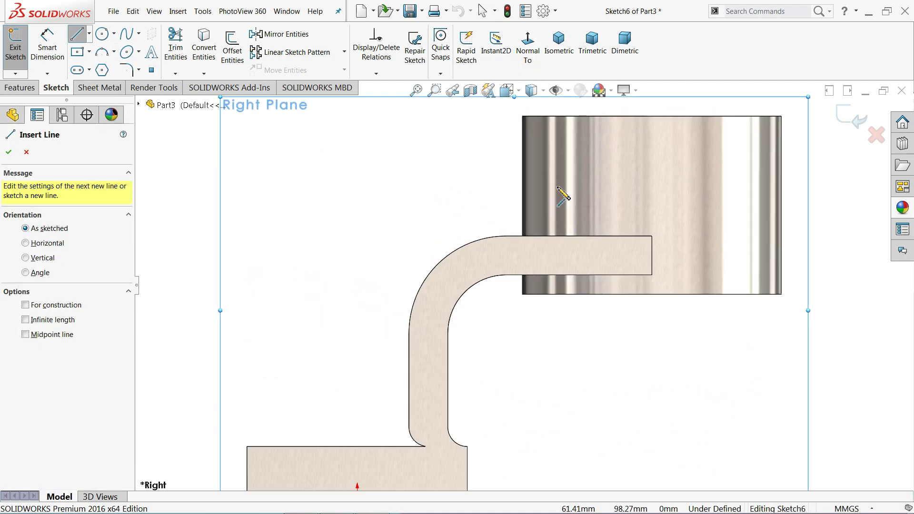
pyautogui.scroll(-3, 561, 193)
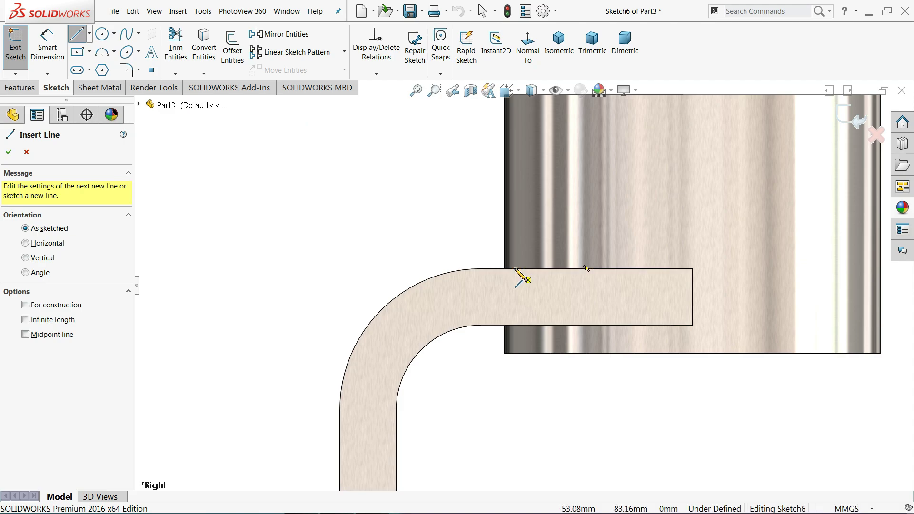
pyautogui.click(514, 269)
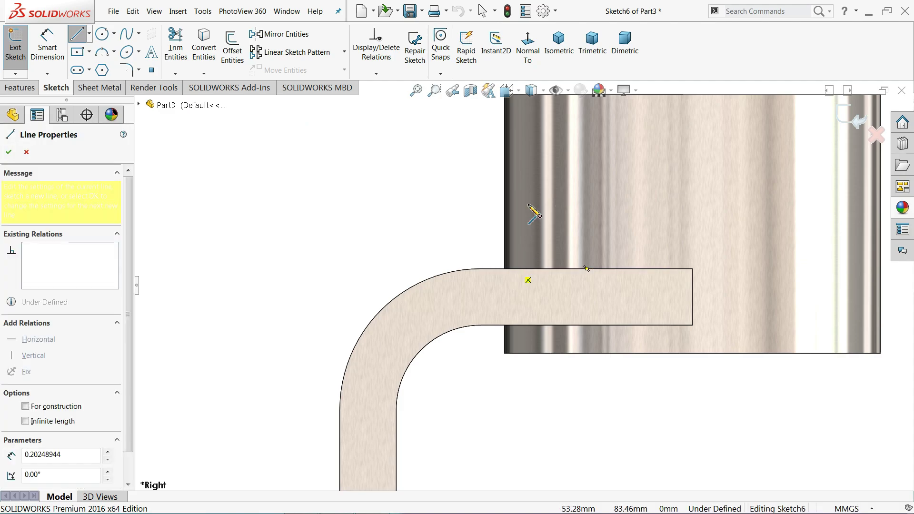
pyautogui.click(515, 149)
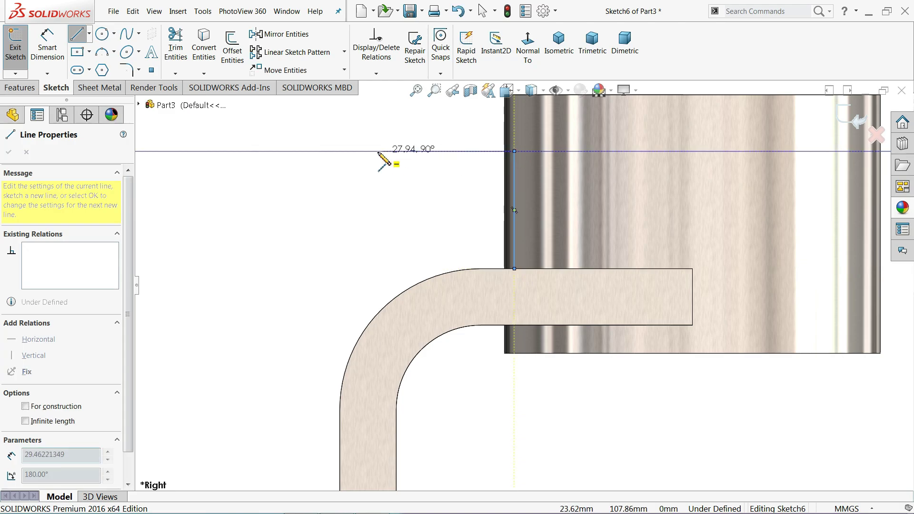
pyautogui.click(312, 149)
pyautogui.press('z')
pyautogui.press('z')
pyautogui.press('z')
pyautogui.press('z')
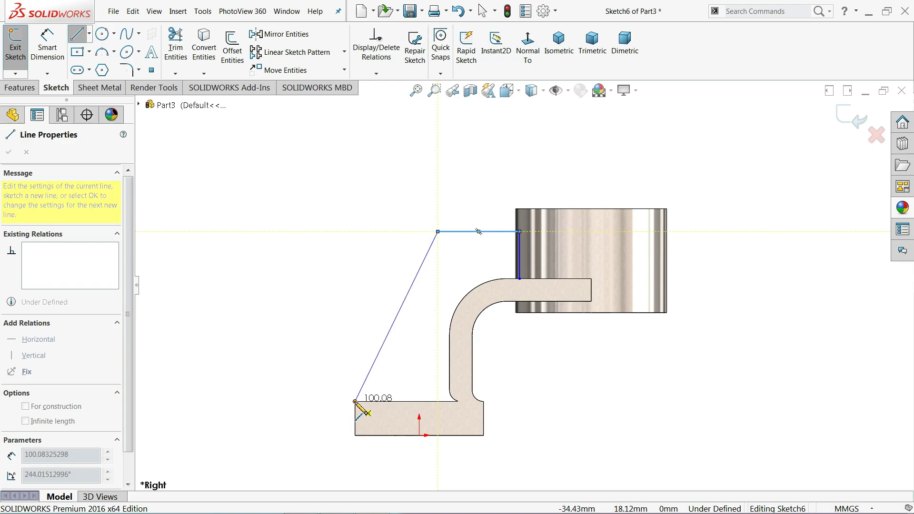
pyautogui.doubleClick(354, 402)
pyautogui.rightClick(301, 286)
pyautogui.click(337, 295)
# - Dimension the short vertical line to 24 mm
pyautogui.click(46, 59)
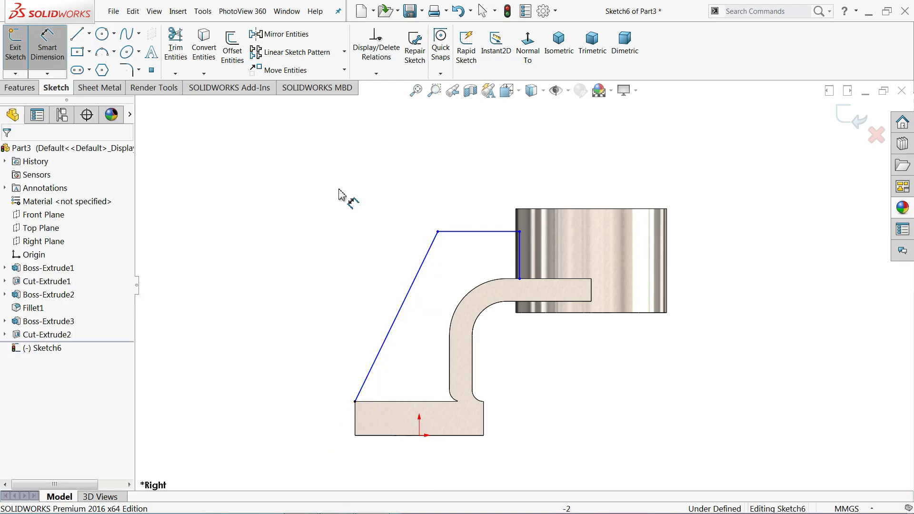
pyautogui.scroll(-2, 527, 254)
pyautogui.scroll(-3, 523, 268)
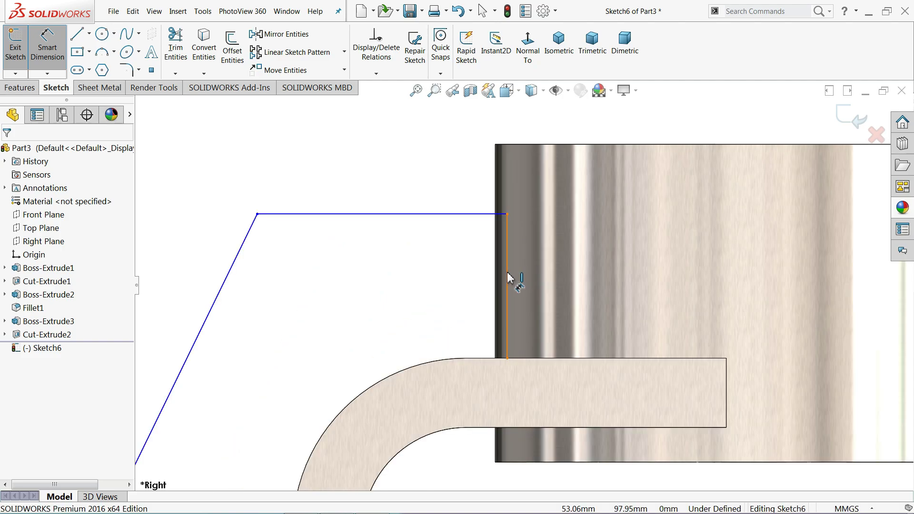
pyautogui.click(522, 278)
pyautogui.click(576, 286)
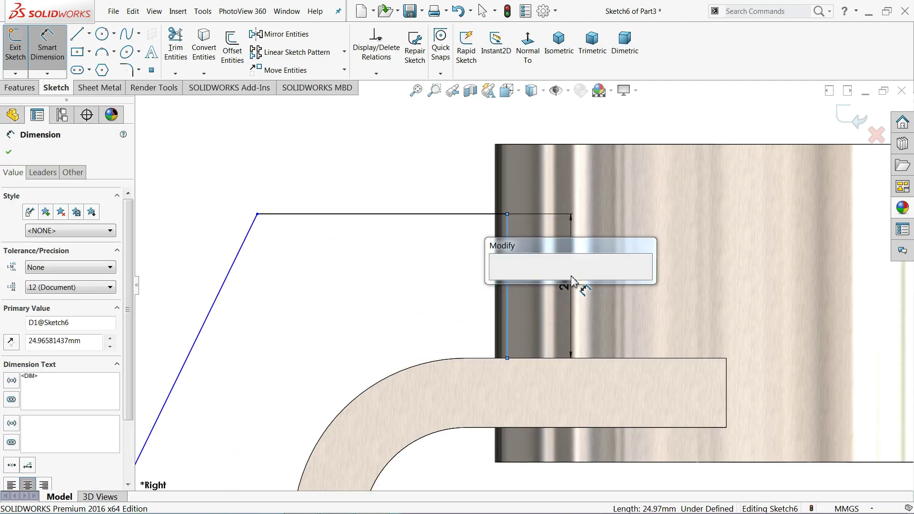
pyautogui.click(498, 279)
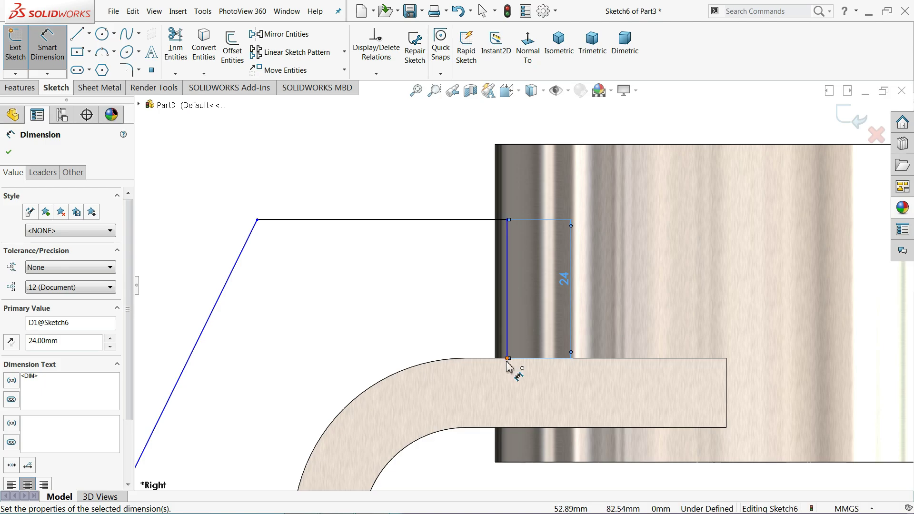
pyautogui.scroll(-3, 507, 369)
pyautogui.scroll(-3, 516, 333)
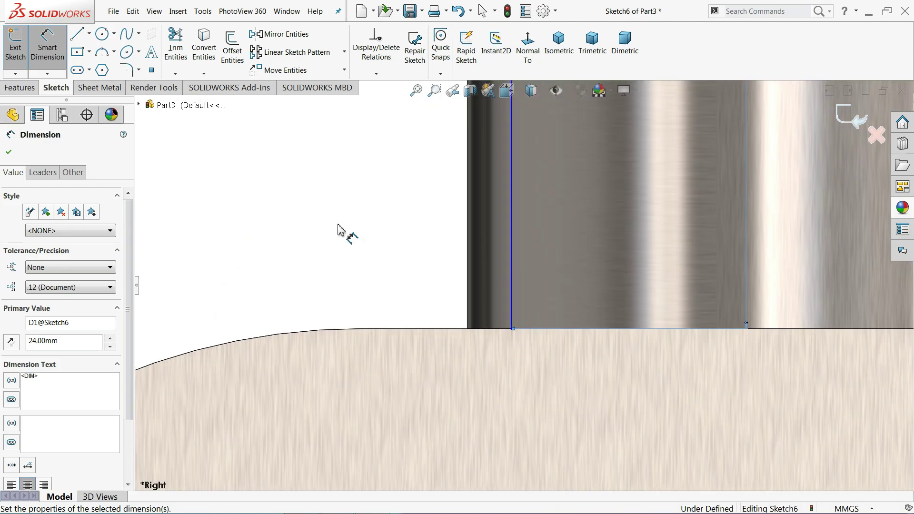
pyautogui.rightClick(331, 190)
pyautogui.click(364, 215)
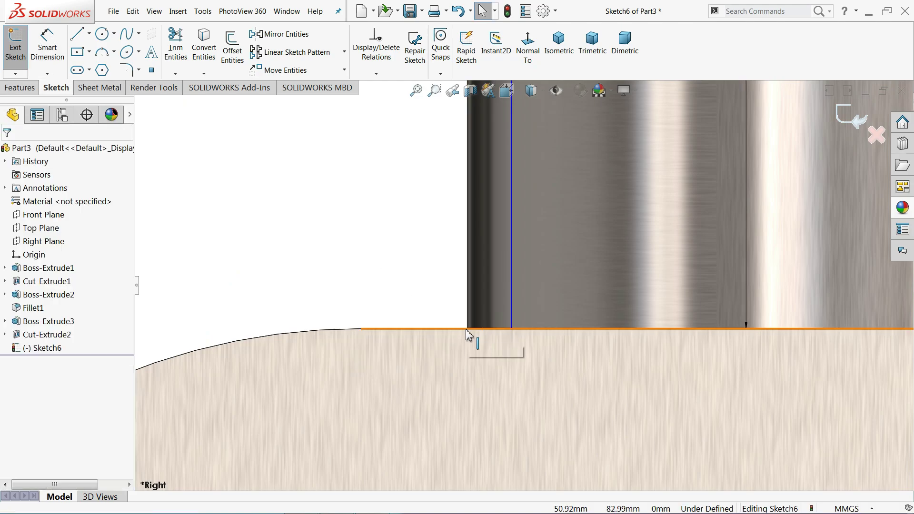
# - Add a 1 mm horizontal offset from the cylinder's left edge to the vertical line's foot
pyautogui.click(47, 47)
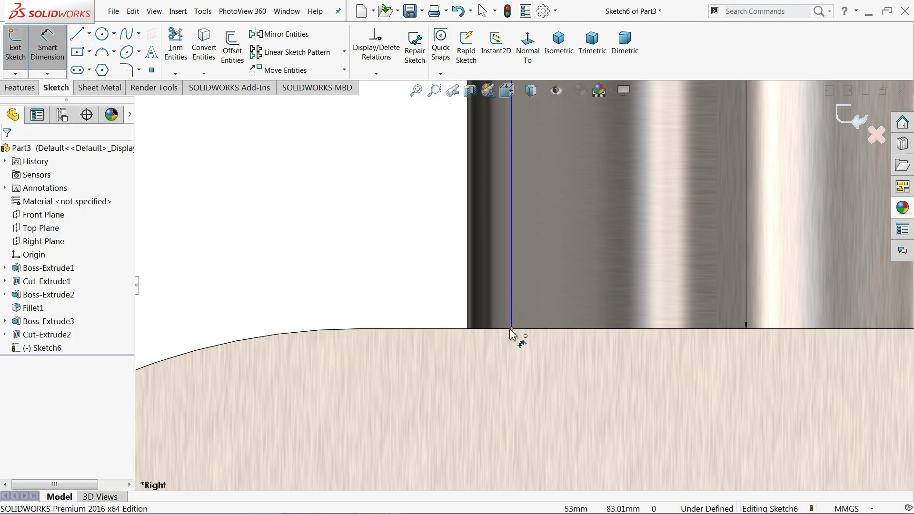
pyautogui.click(498, 322)
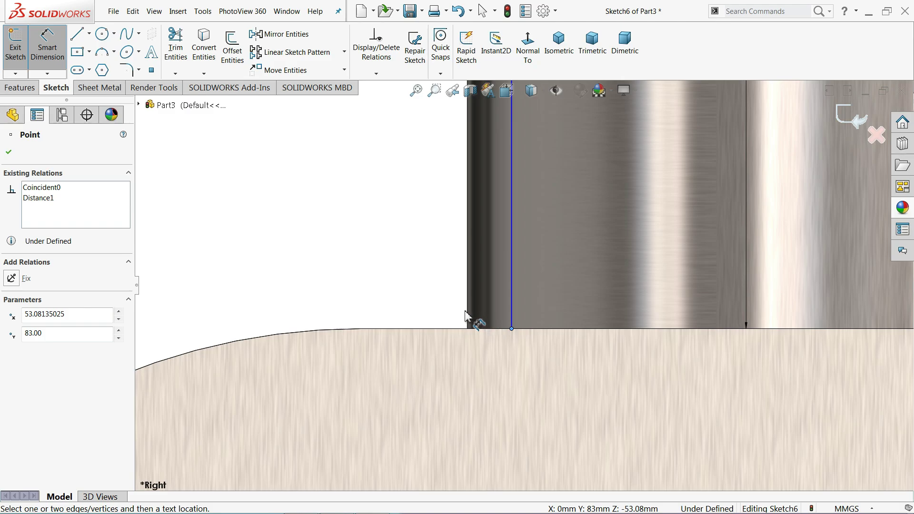
pyautogui.click(468, 314)
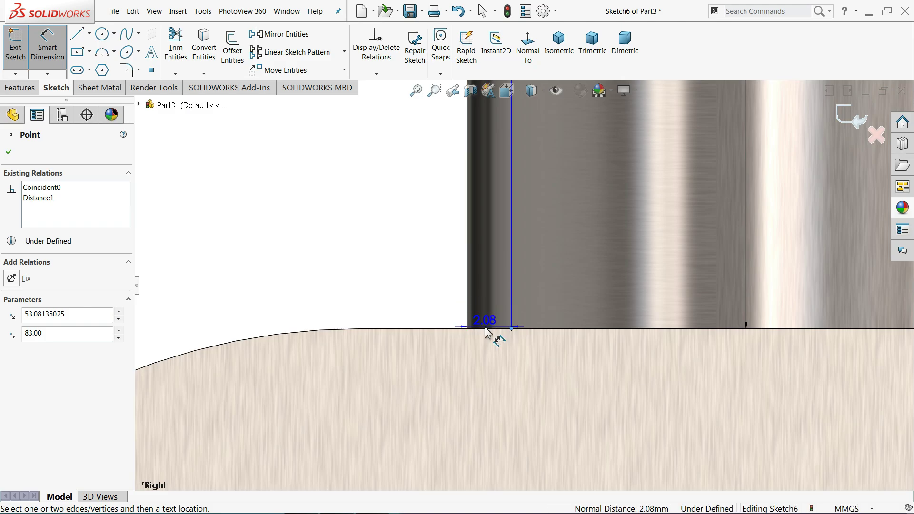
pyautogui.click(492, 365)
pyautogui.press('Return')
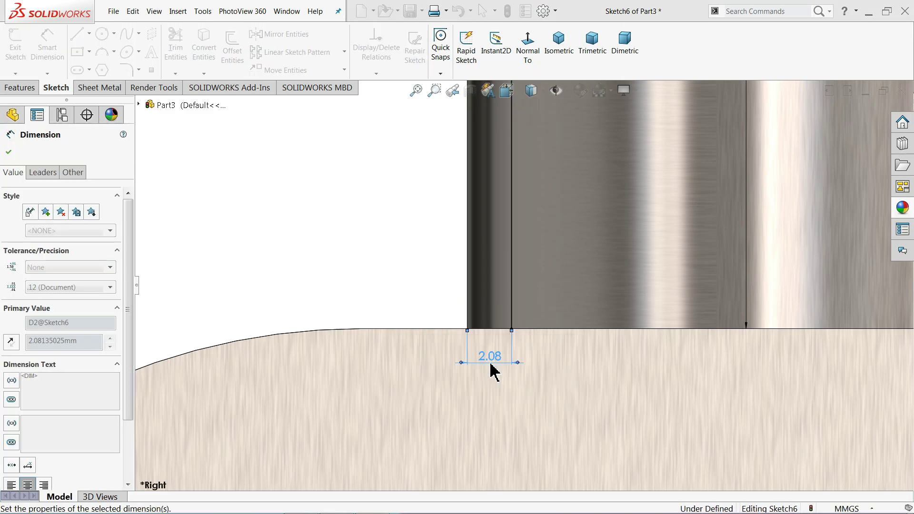
pyautogui.scroll(2, 398, 261)
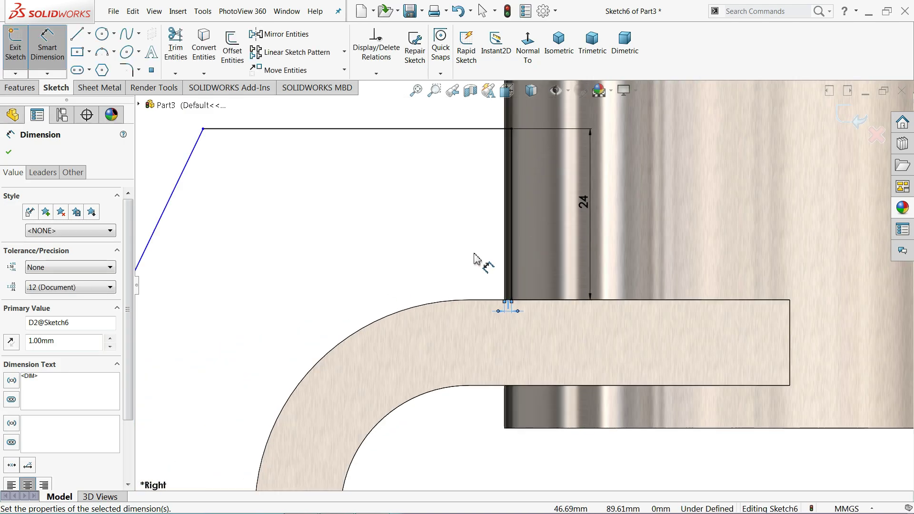
pyautogui.scroll(2, 474, 258)
pyautogui.scroll(1, 473, 258)
pyautogui.scroll(1, 435, 228)
pyautogui.rightClick(371, 149)
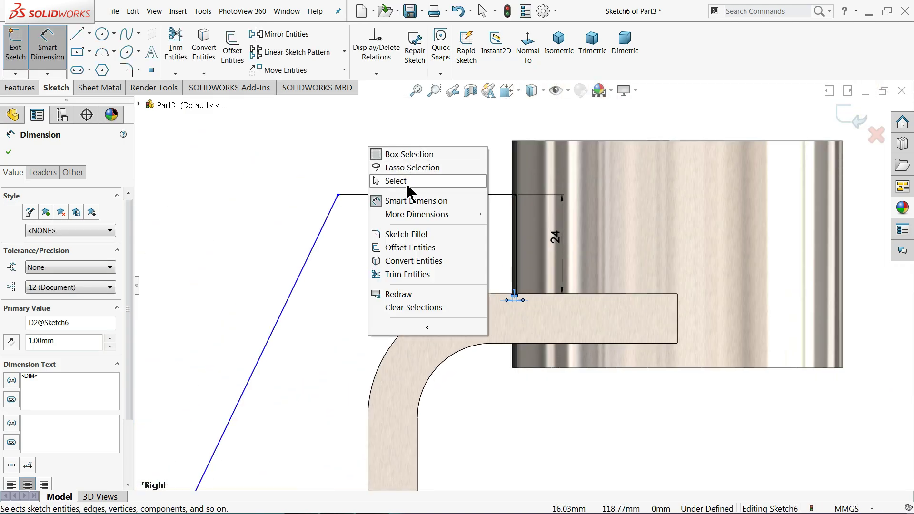
pyautogui.click(406, 187)
pyautogui.scroll(-3, 514, 263)
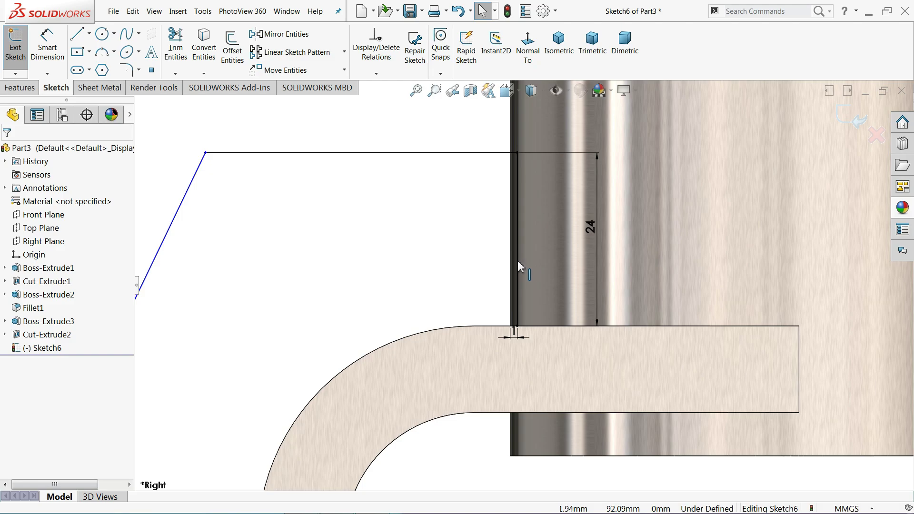
# - Make the 24 mm line construction, dimension the top line 42 mm, and close the sketch
pyautogui.click(515, 265)
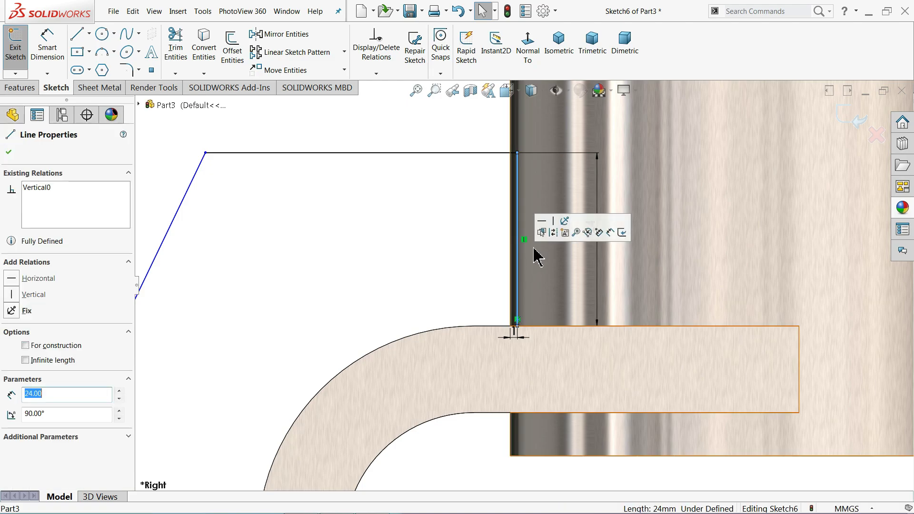
pyautogui.click(554, 233)
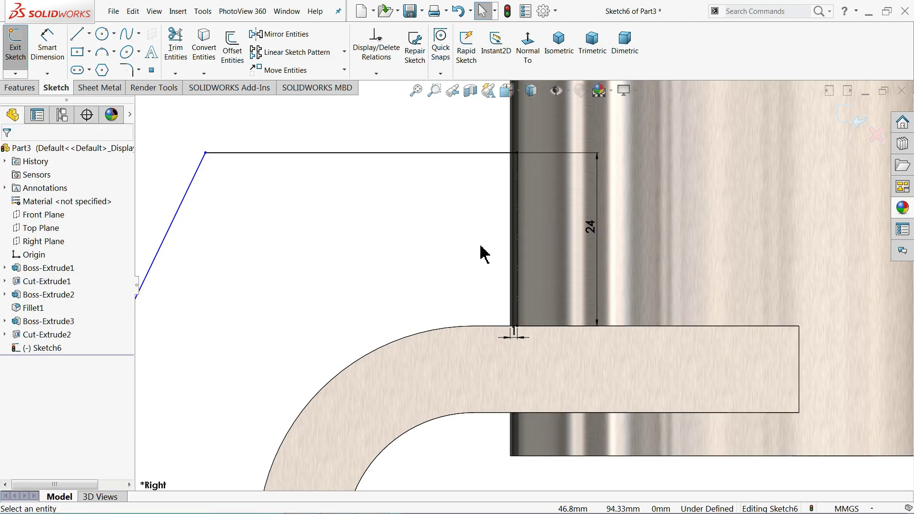
pyautogui.scroll(2, 480, 251)
pyautogui.scroll(2, 491, 249)
pyautogui.scroll(1, 461, 258)
pyautogui.scroll(-1, 479, 230)
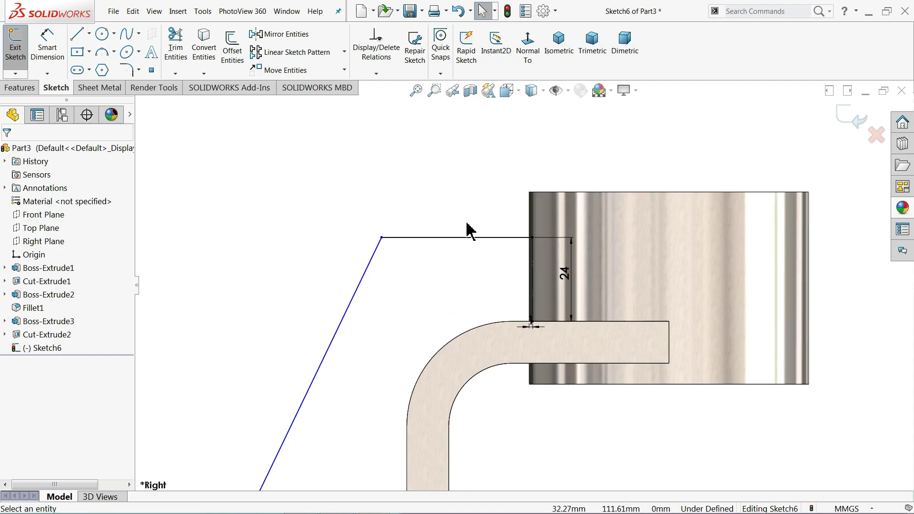
pyautogui.click(47, 46)
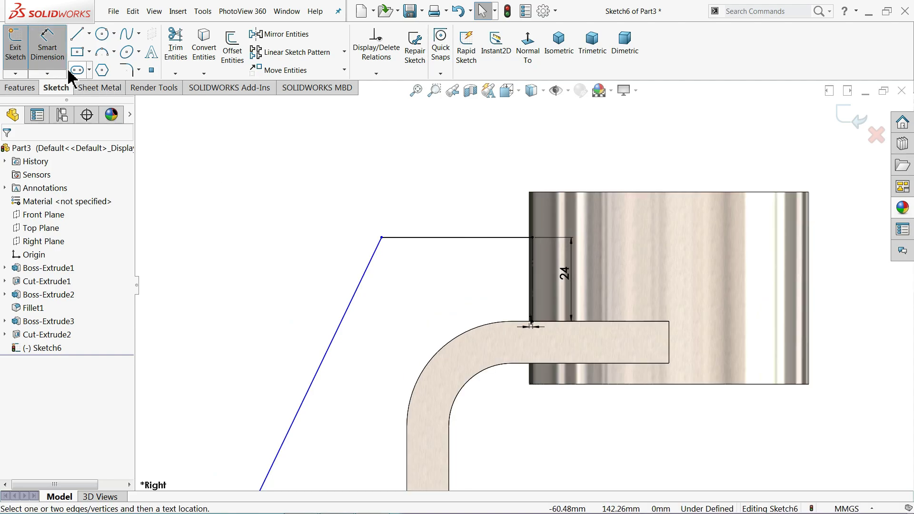
pyautogui.click(433, 241)
pyautogui.click(457, 150)
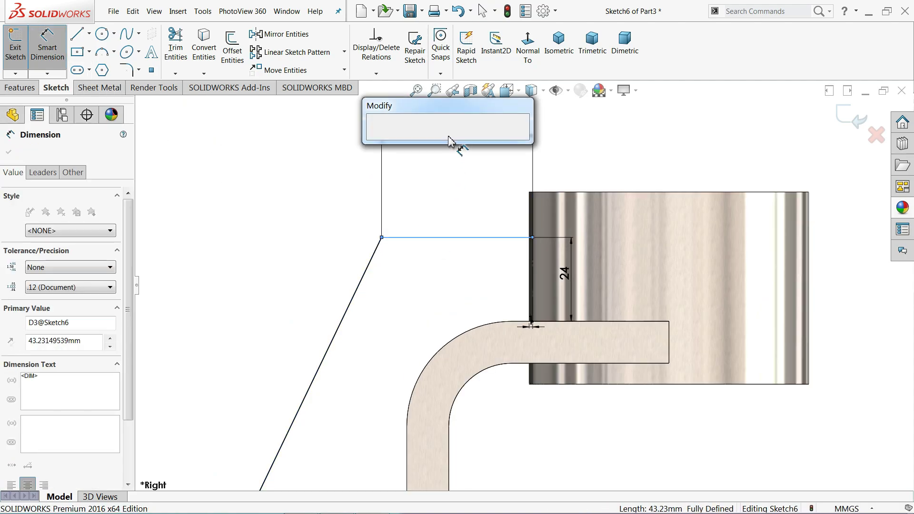
pyautogui.write('42')
pyautogui.press('Return')
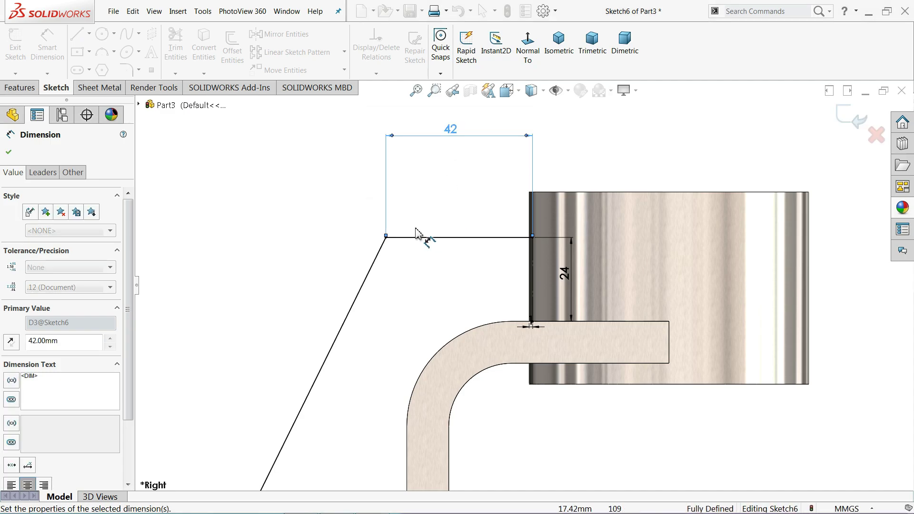
pyautogui.press('f')
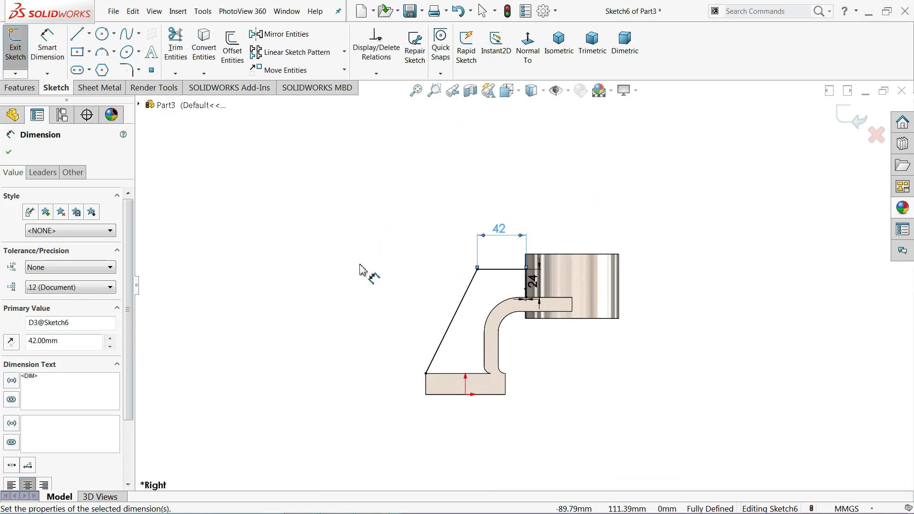
pyautogui.moveTo(360, 269)
pyautogui.mouseDown(button='middle')
pyautogui.moveTo(410, 329)
pyautogui.moveTo(399, 333)
pyautogui.mouseUp(button='middle')
pyautogui.scroll(3, 548, 357)
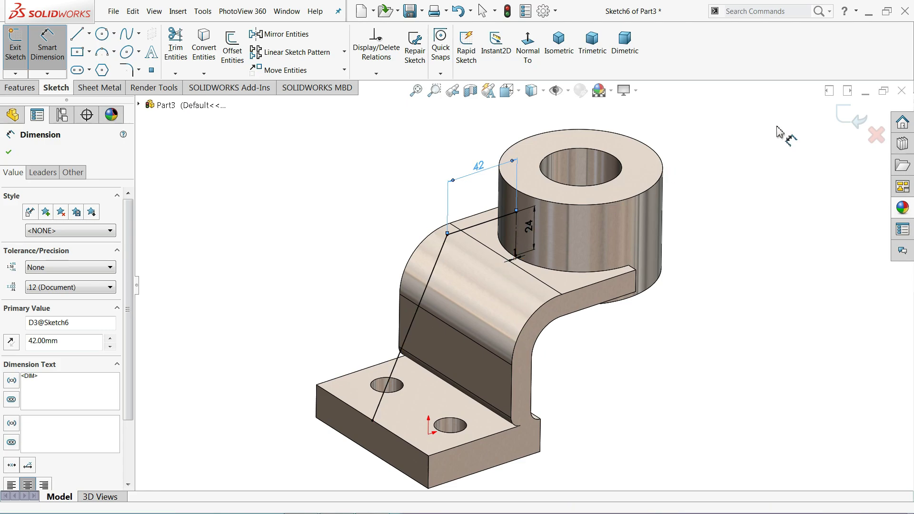
pyautogui.click(854, 122)
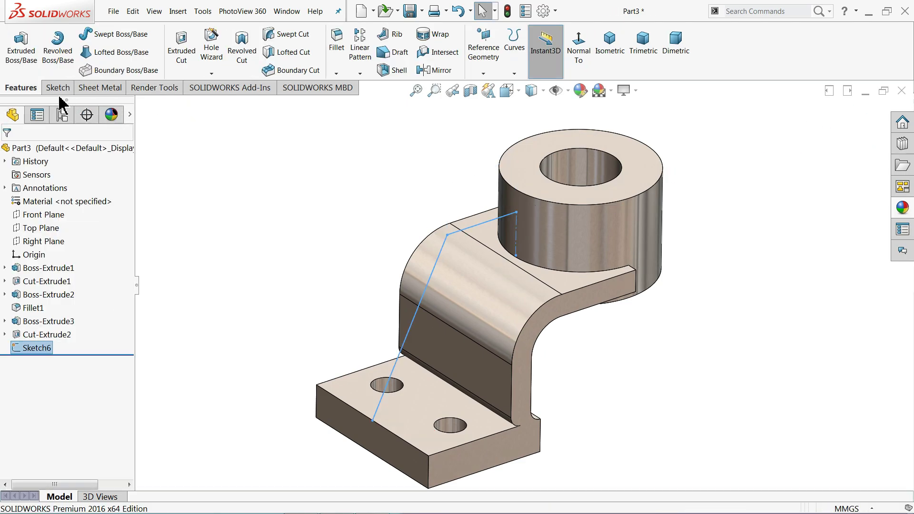
# - Create Rib1 from Sketch6 at 14 mm thickness with the material side flipped
pyautogui.click(393, 42)
pyautogui.moveTo(264, 296)
pyautogui.mouseDown(button='middle')
pyautogui.moveTo(276, 296)
pyautogui.moveTo(272, 302)
pyautogui.mouseUp(button='middle')
pyautogui.scroll(-3, 449, 352)
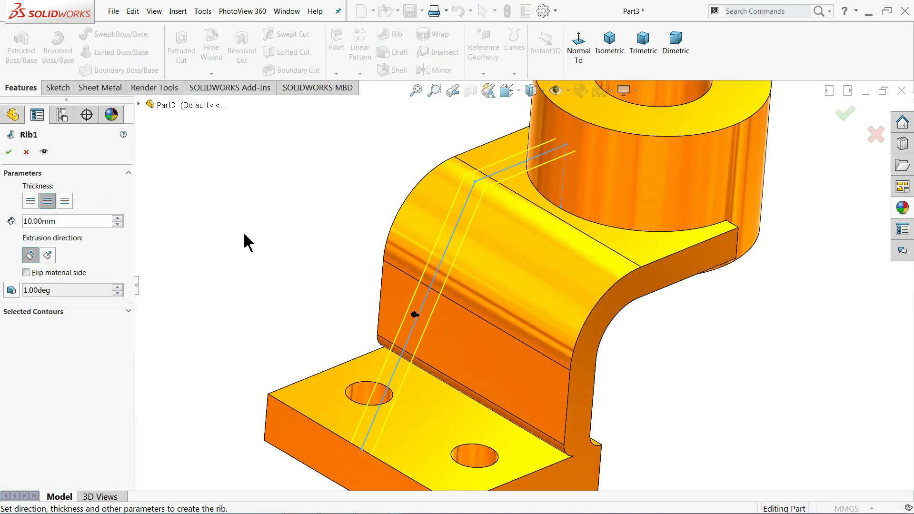
pyautogui.moveTo(249, 242); pyautogui.dragTo(218, 260, button='middle')
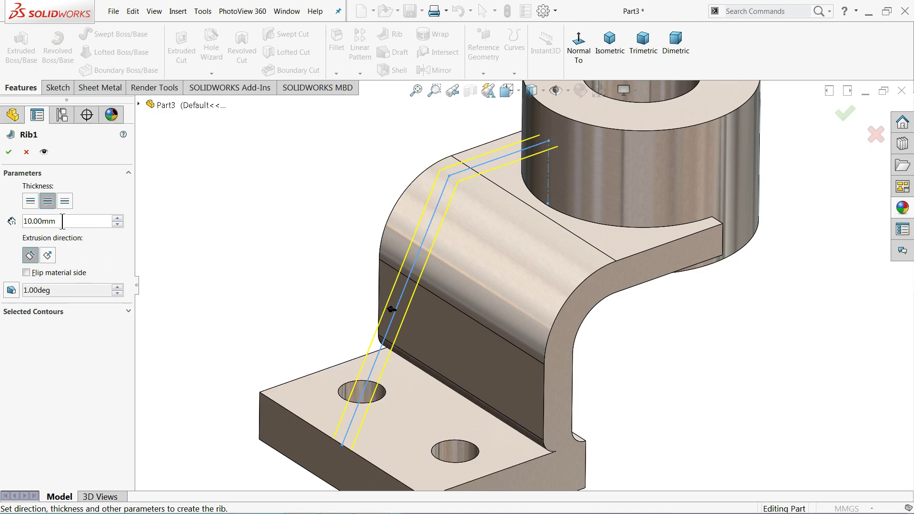
pyautogui.write('14')
pyautogui.press('Return')
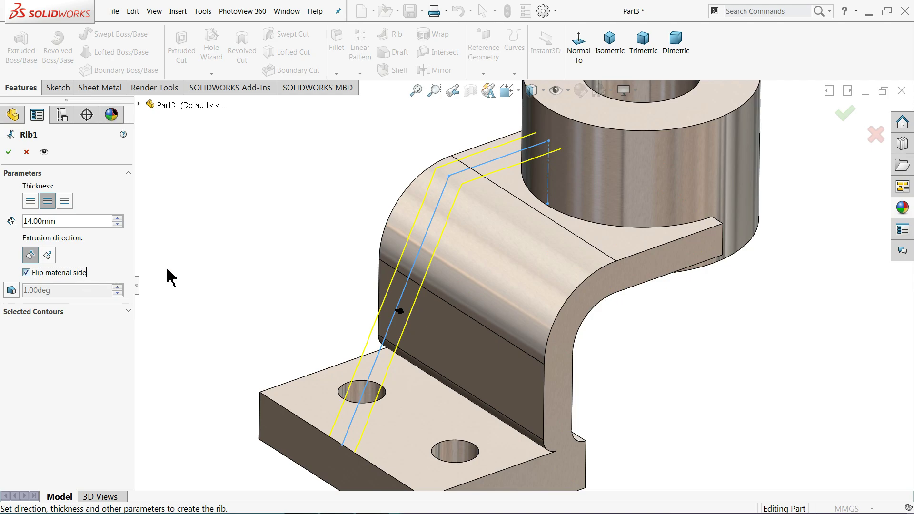
pyautogui.click(9, 154)
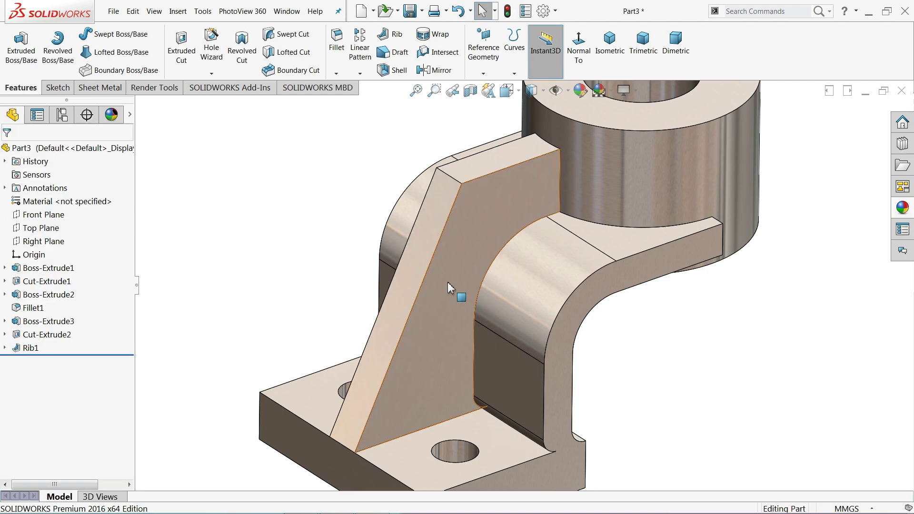
pyautogui.scroll(3, 483, 235)
pyautogui.scroll(-3, 510, 216)
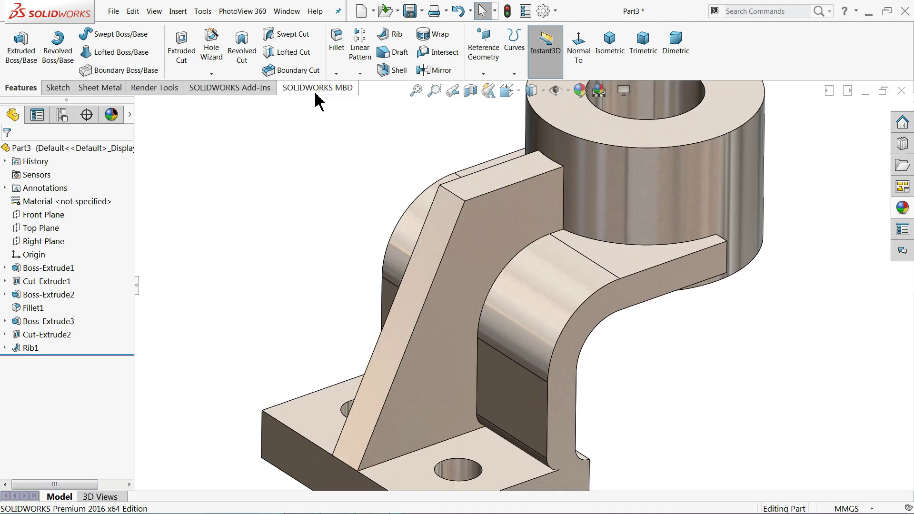
# - Fillet the rib's upper outer corner edge with a 42 mm radius
pyautogui.click(336, 50)
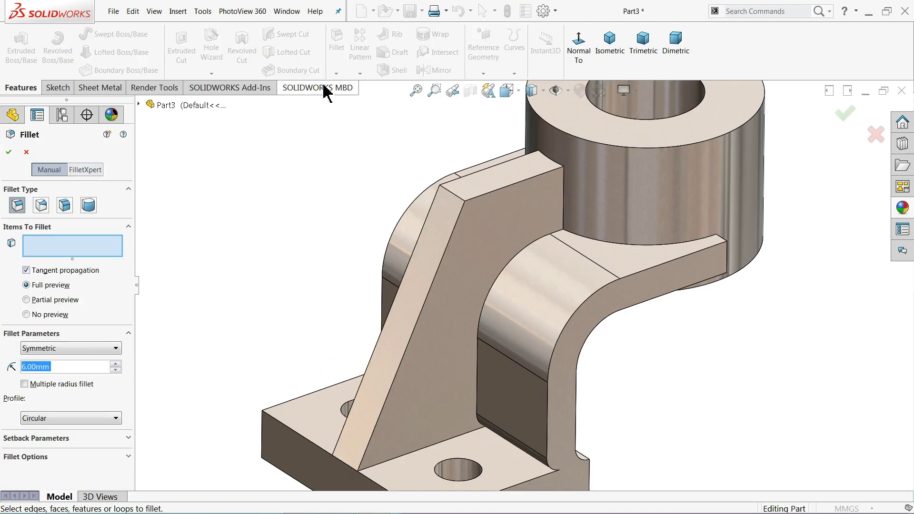
pyautogui.write('42')
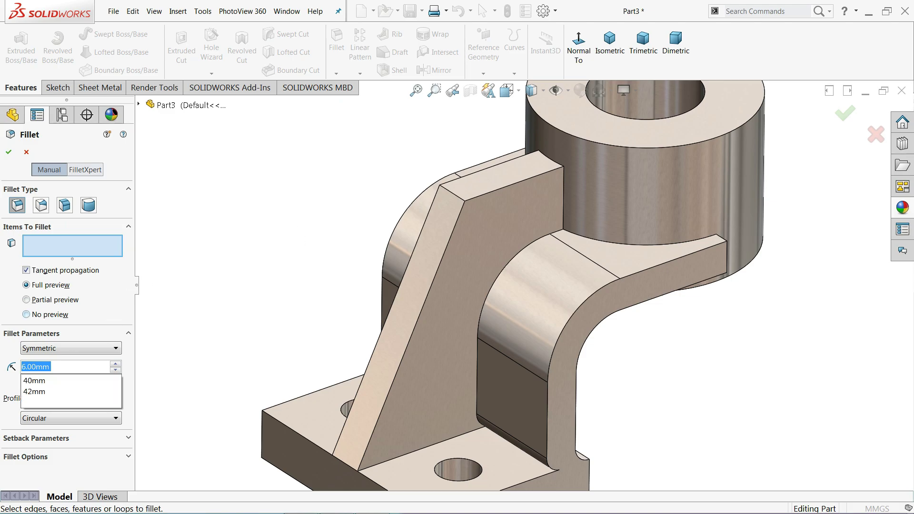
pyautogui.press('Return')
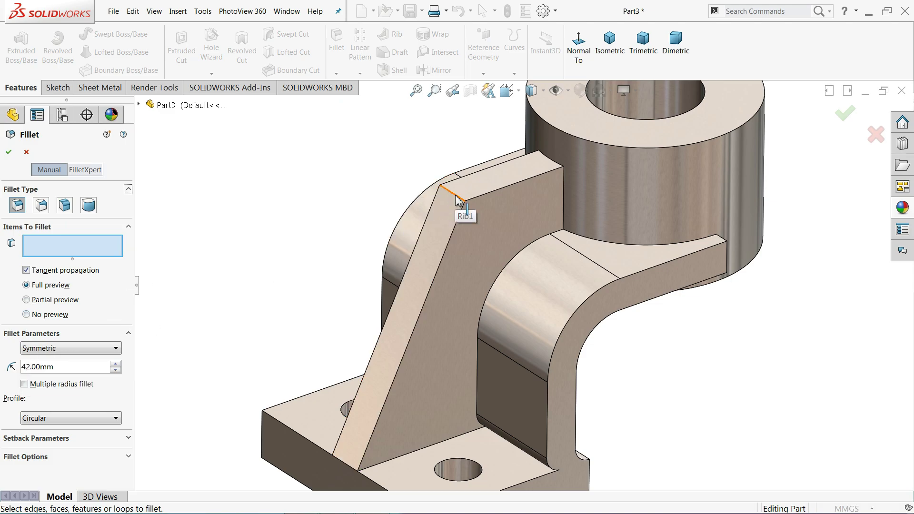
pyautogui.click(458, 199)
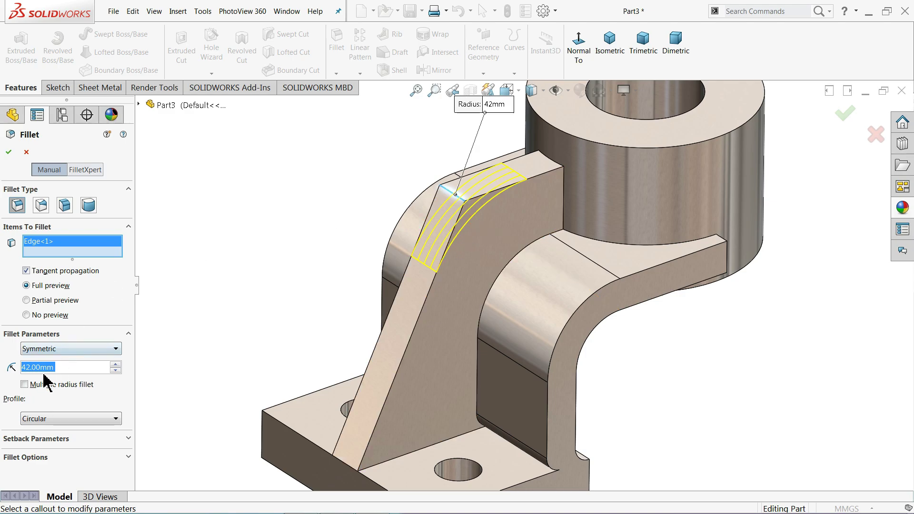
pyautogui.click(8, 151)
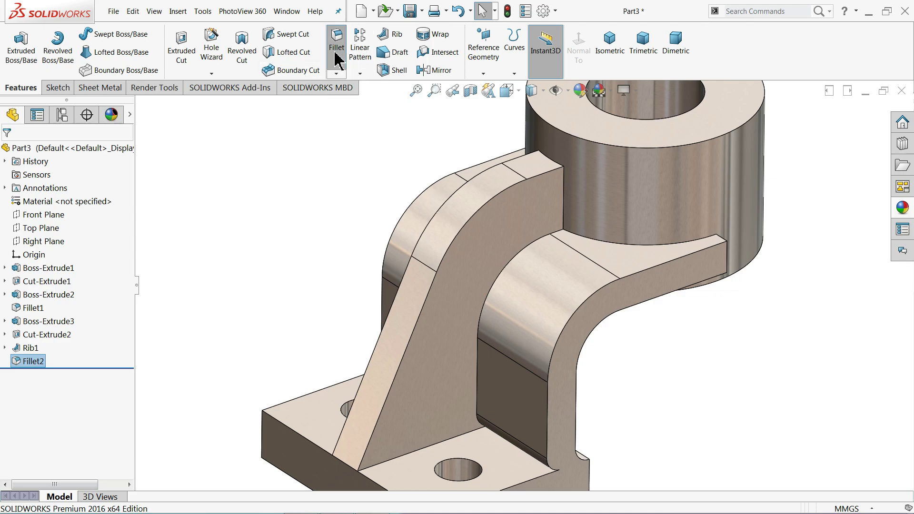
# - Start a new fillet and close the reference drawing after checking the R12 radius
pyautogui.click(334, 54)
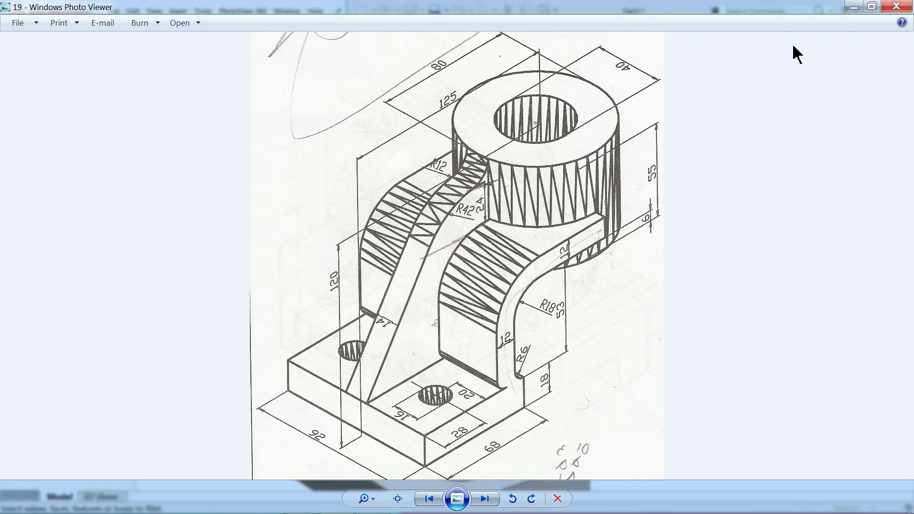
pyautogui.click(851, 9)
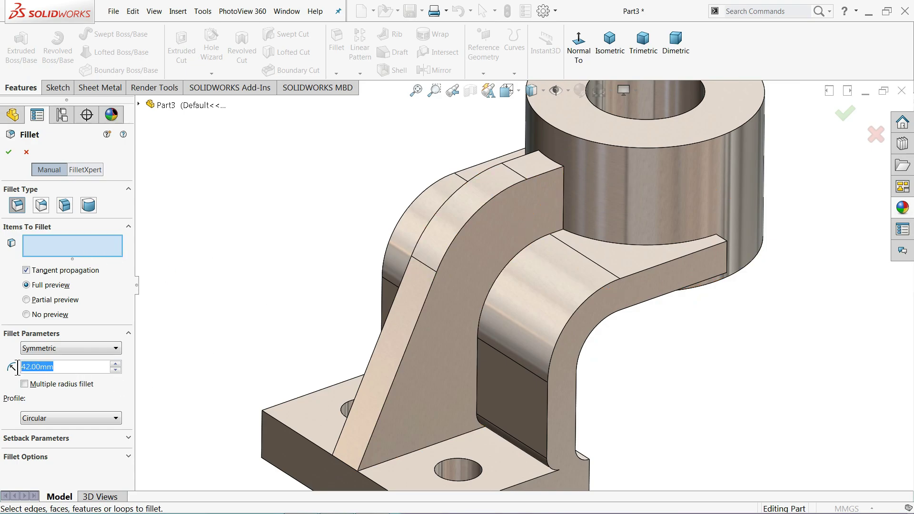
pyautogui.write('12')
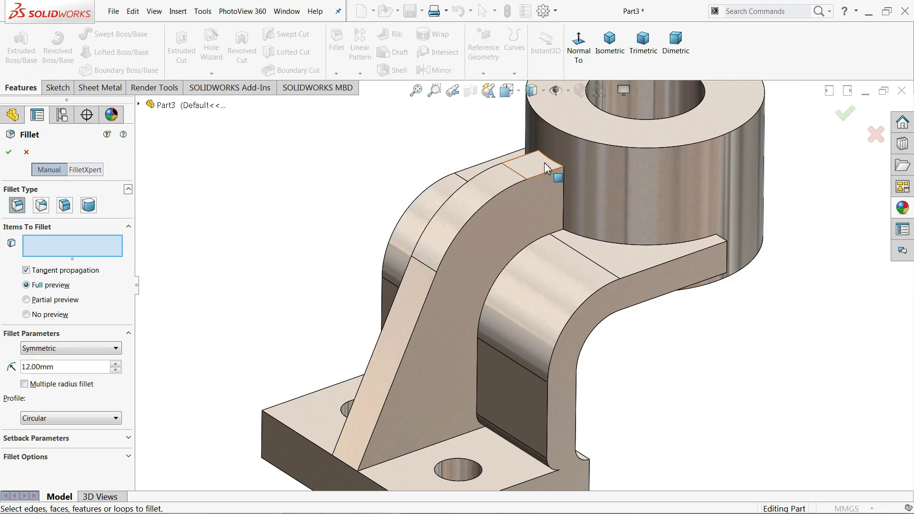
# - Fillet the rib edge next to the cylinder with a 12 mm radius
pyautogui.click(558, 167)
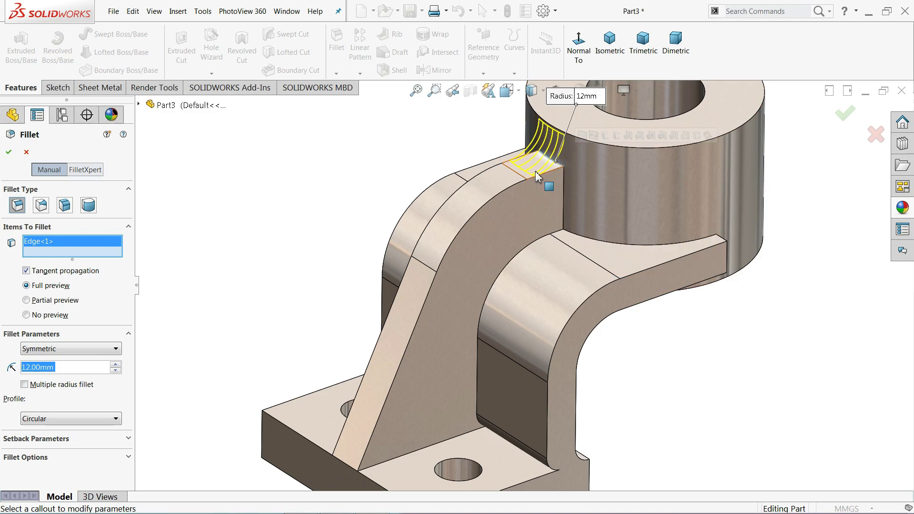
pyautogui.click(9, 151)
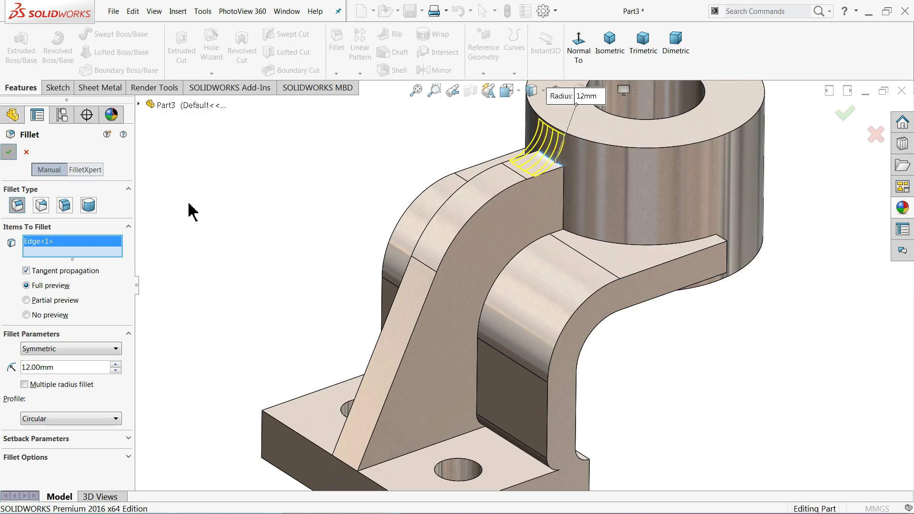
pyautogui.press('f')
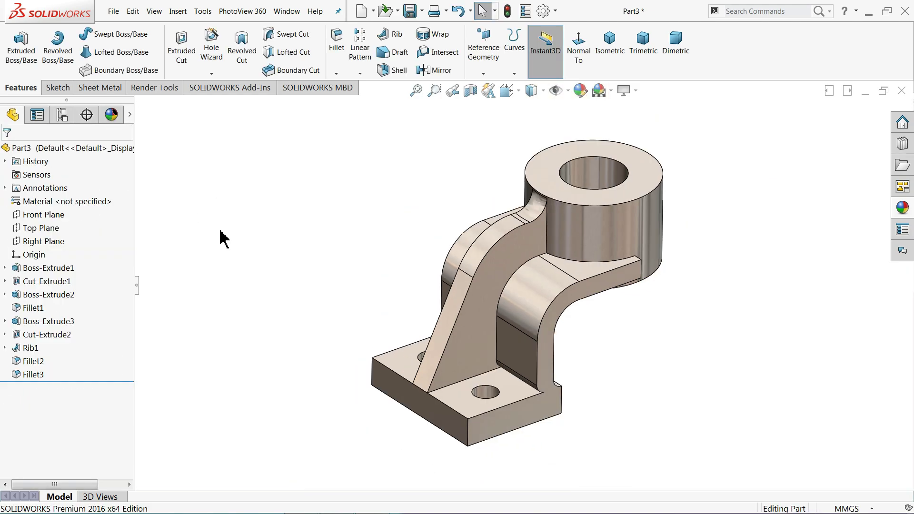
pyautogui.scroll(-1, 541, 298)
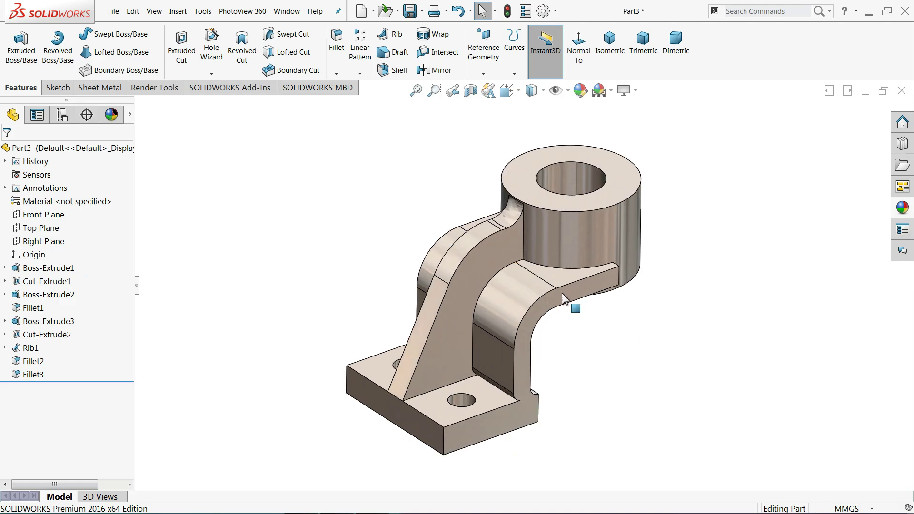
pyautogui.moveTo(612, 332)
pyautogui.mouseDown(button='middle')
pyautogui.moveTo(534, 321)
pyautogui.moveTo(171, 321)
pyautogui.moveTo(610, 344)
pyautogui.mouseUp(button='middle')
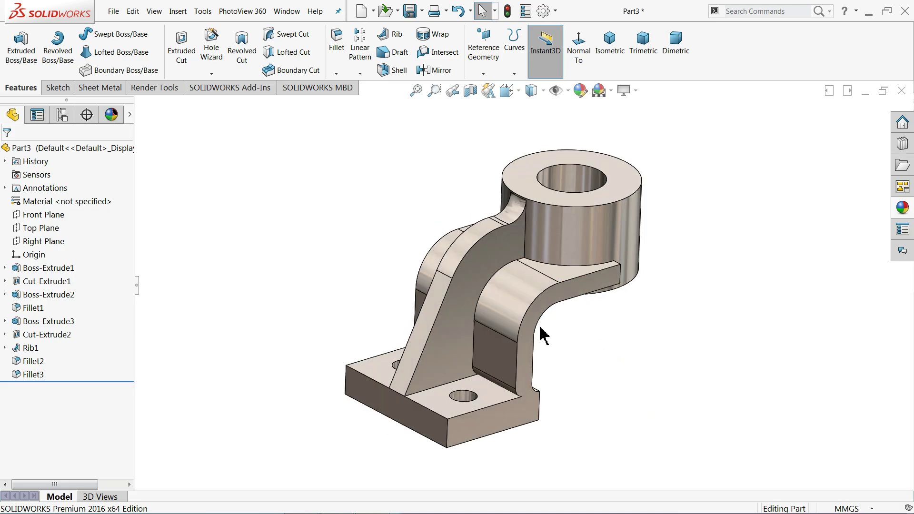